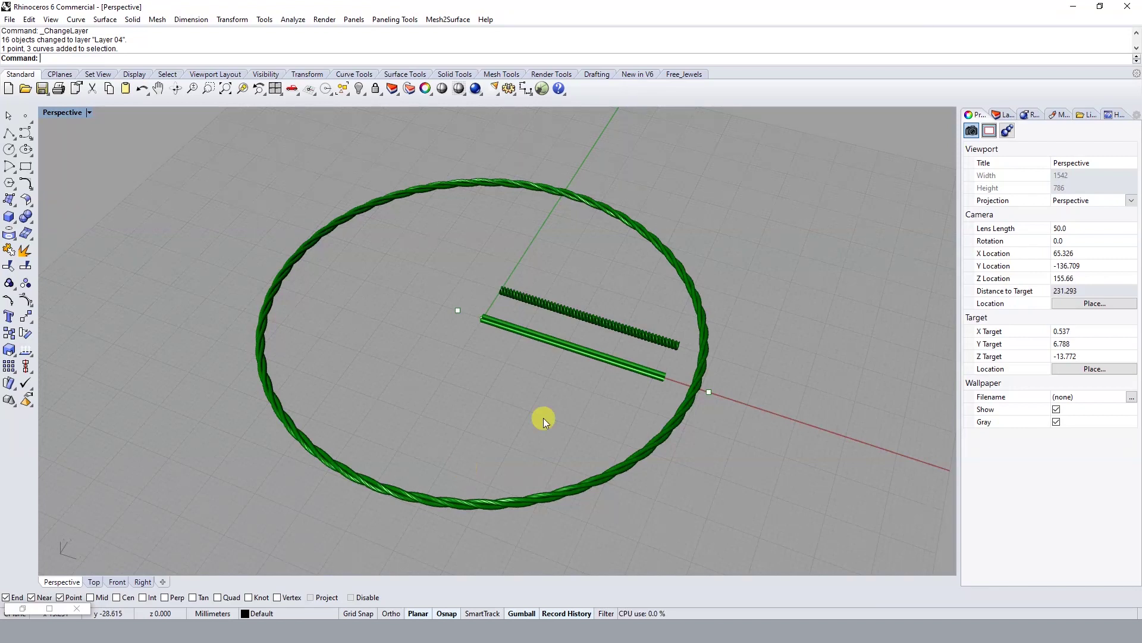
Zoom and orbit the Perspective view around the twisted rope ring.
{"action": "scroll", "coordinate": [726, 341], "scroll_direction": "up", "scroll_amount": 5}
{"action": "mouse_move", "coordinate": [726, 342]}
{"action": "right_mouse_down"}
{"action": "mouse_move", "coordinate": [613, 352]}
{"action": "mouse_move", "coordinate": [573, 371]}
{"action": "mouse_move", "coordinate": [643, 400]}
{"action": "mouse_move", "coordinate": [704, 351]}
{"action": "mouse_move", "coordinate": [567, 356]}
{"action": "mouse_move", "coordinate": [571, 377]}
{"action": "right_mouse_up"}
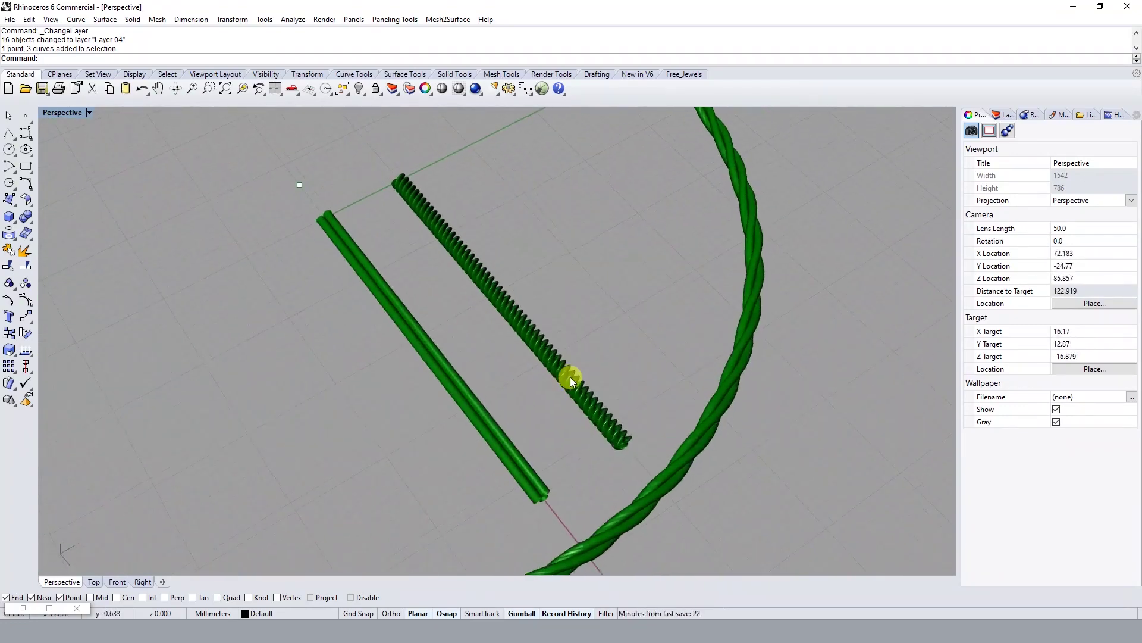
{"action": "scroll", "coordinate": [571, 377], "scroll_direction": "down", "scroll_amount": 5}
{"action": "scroll", "coordinate": [788, 383], "scroll_direction": "up", "scroll_amount": 3}
{"action": "mouse_move", "coordinate": [788, 382]}
{"action": "right_mouse_down"}
{"action": "mouse_move", "coordinate": [758, 312]}
{"action": "mouse_move", "coordinate": [687, 250]}
{"action": "mouse_move", "coordinate": [713, 262]}
{"action": "right_mouse_up"}
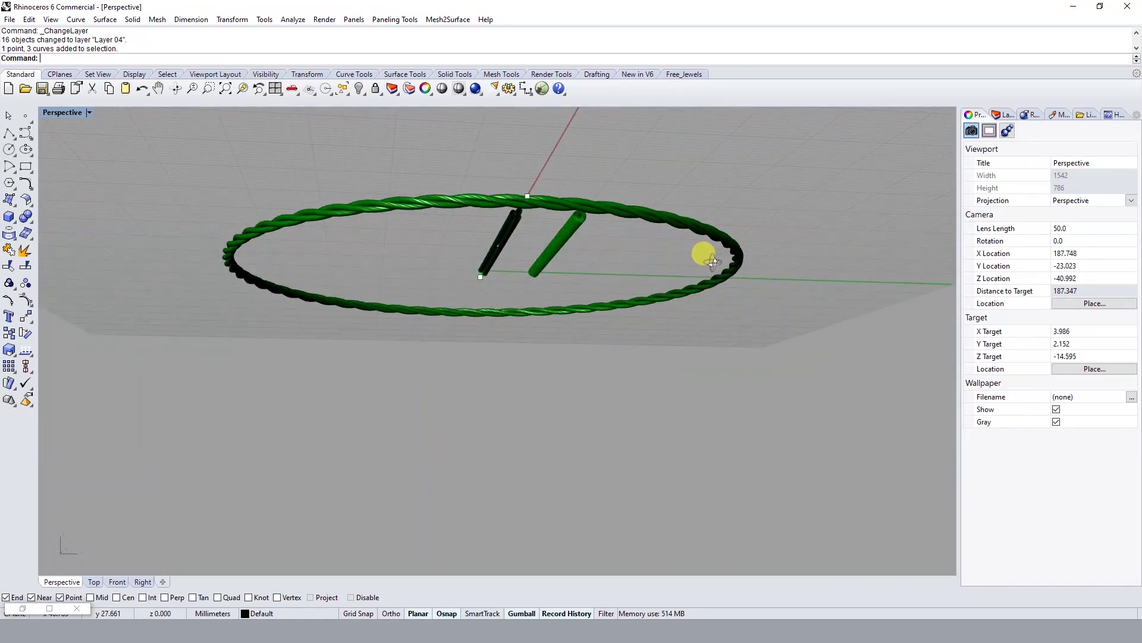
{"action": "right_click_drag", "start_coordinate": [713, 262], "coordinate": [750, 373]}
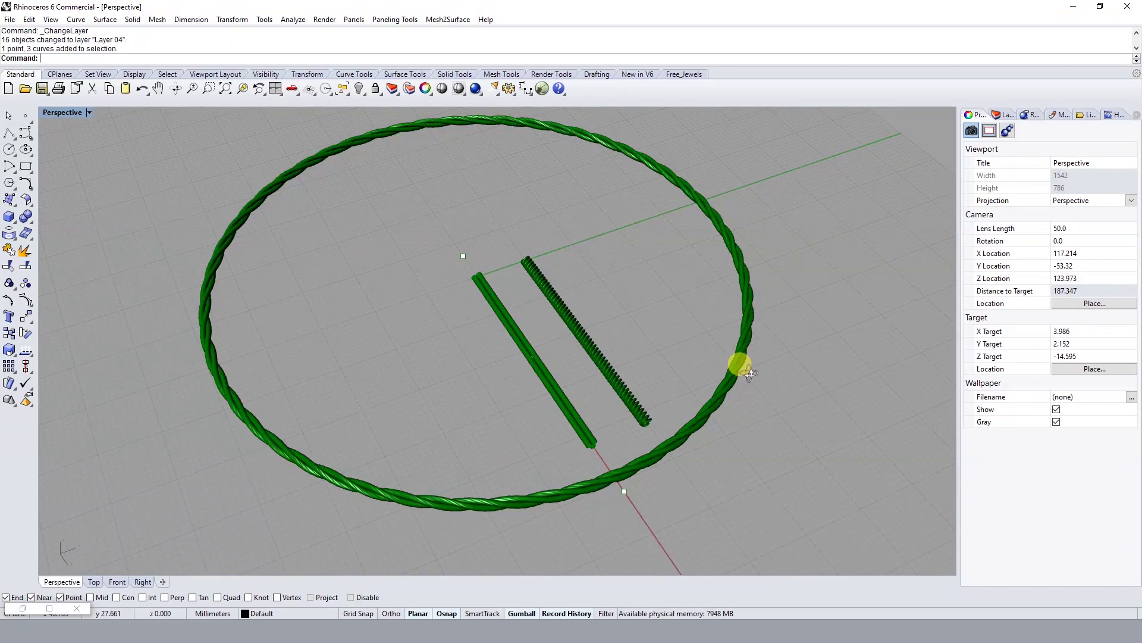
{"action": "right_click_drag", "start_coordinate": [749, 371], "coordinate": [754, 384]}
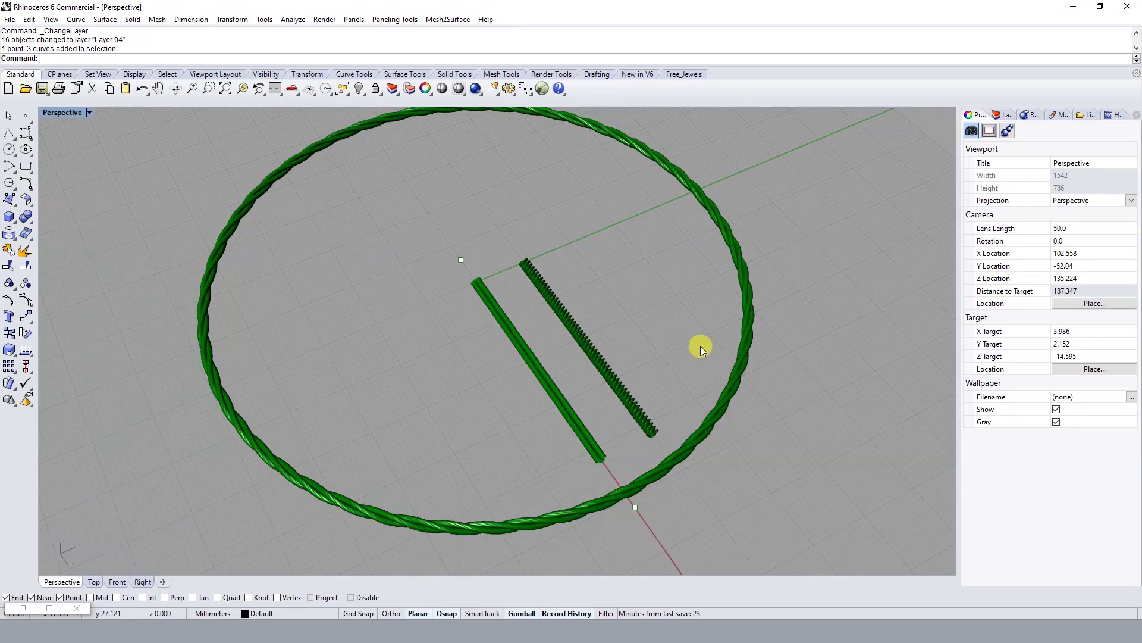
{"action": "mouse_move", "coordinate": [561, 365]}
{"action": "right_mouse_down"}
{"action": "mouse_move", "coordinate": [658, 324]}
{"action": "mouse_move", "coordinate": [742, 370]}
{"action": "right_mouse_up"}
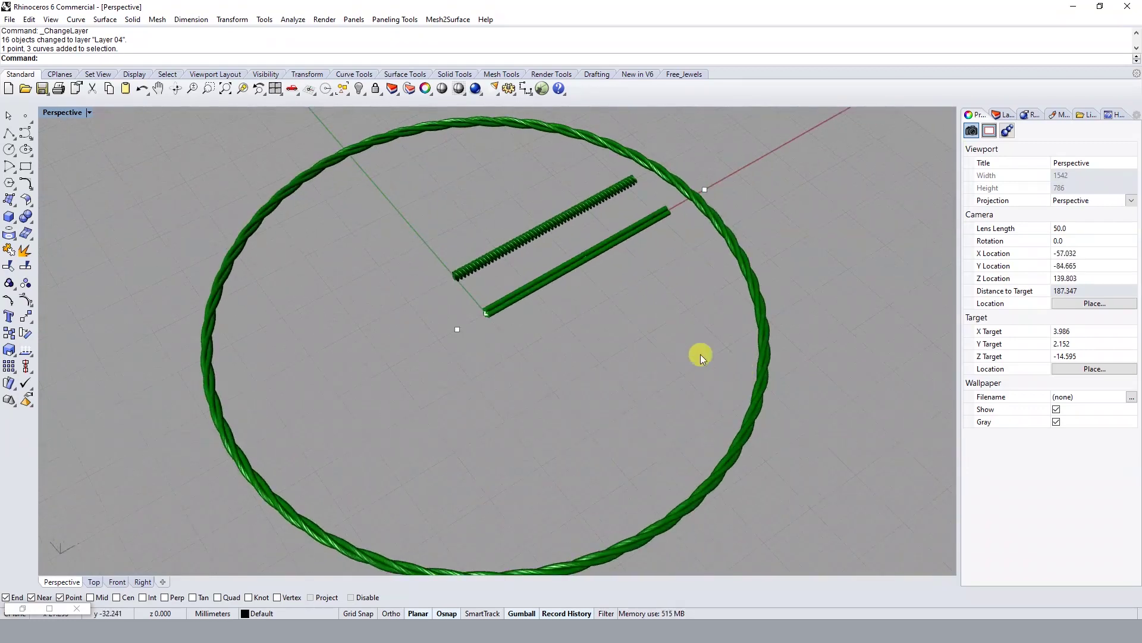
{"action": "scroll", "coordinate": [520, 338], "scroll_direction": "up", "scroll_amount": 3}
{"action": "scroll", "coordinate": [592, 370], "scroll_direction": "up", "scroll_amount": 2}
{"action": "scroll", "coordinate": [661, 406], "scroll_direction": "down", "scroll_amount": 3}
{"action": "scroll", "coordinate": [509, 414], "scroll_direction": "up", "scroll_amount": 2}
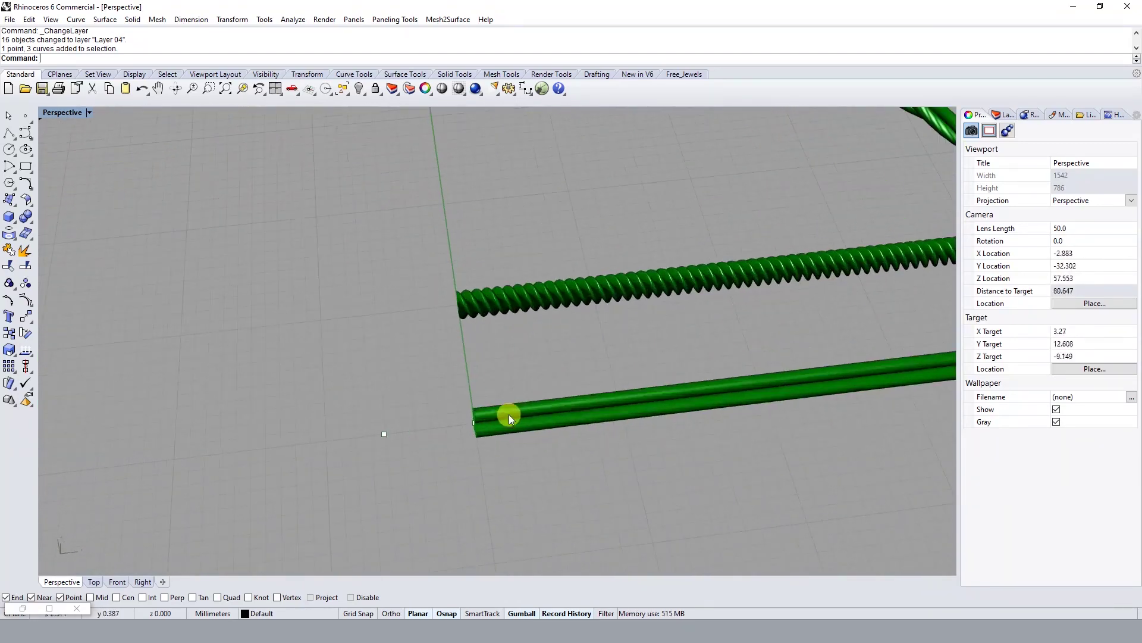
{"action": "scroll", "coordinate": [509, 414], "scroll_direction": "down", "scroll_amount": 2}
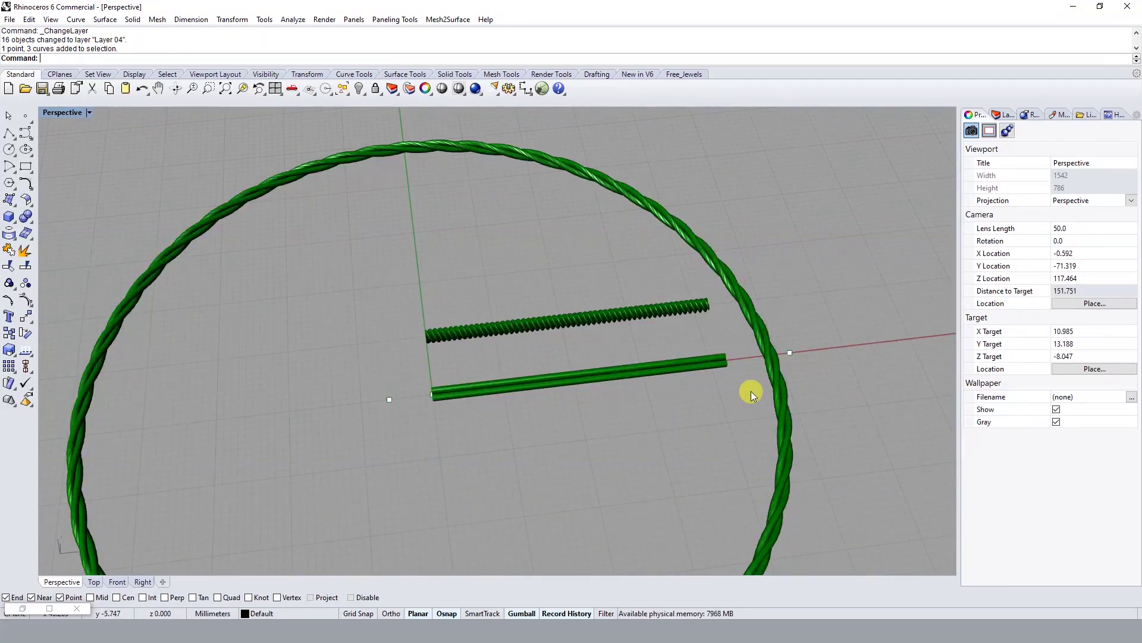
{"action": "scroll", "coordinate": [485, 382], "scroll_direction": "up", "scroll_amount": 3}
{"action": "left_click", "coordinate": [485, 382]}
{"action": "left_click_drag", "start_coordinate": [475, 419], "coordinate": [503, 422]}
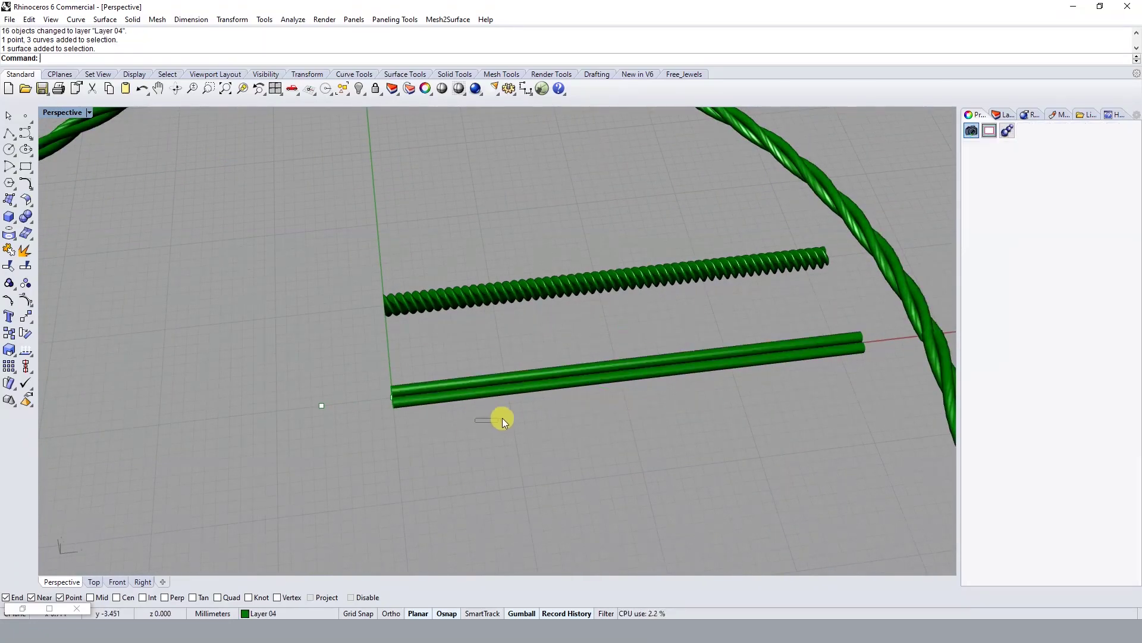
{"action": "scroll", "coordinate": [353, 363], "scroll_direction": "up", "scroll_amount": 2}
{"action": "left_click_drag", "start_coordinate": [485, 472], "coordinate": [350, 358]}
{"action": "right_click_drag", "start_coordinate": [536, 451], "coordinate": [564, 340]}
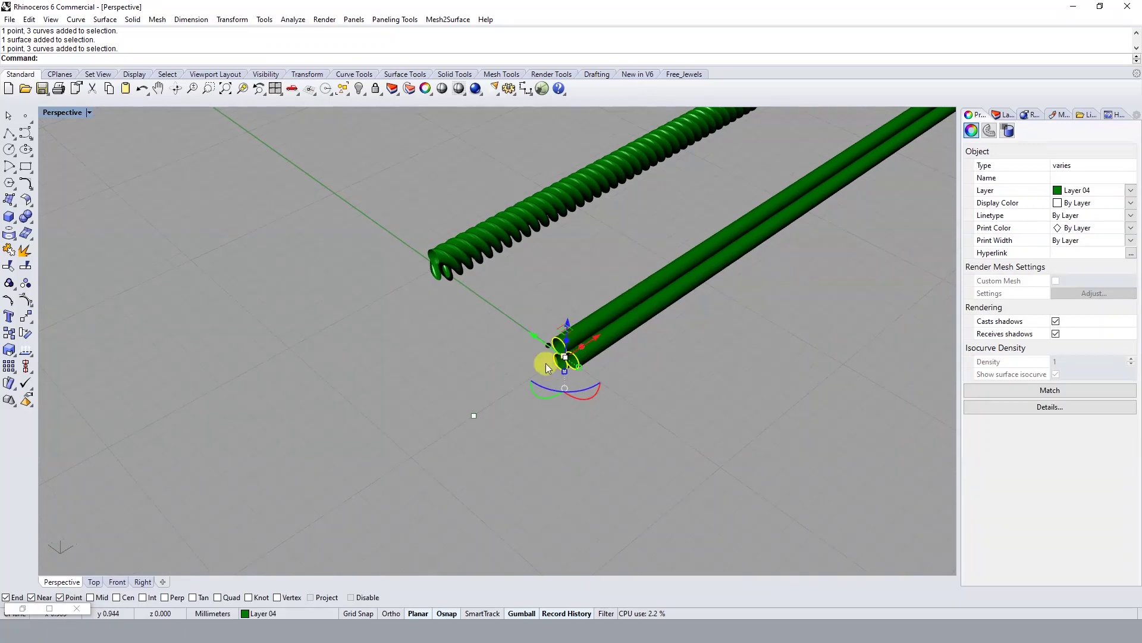
{"action": "key", "text": "Escape"}
{"action": "key", "text": "Home"}
{"action": "key", "text": "Home"}
{"action": "key", "text": "Home"}
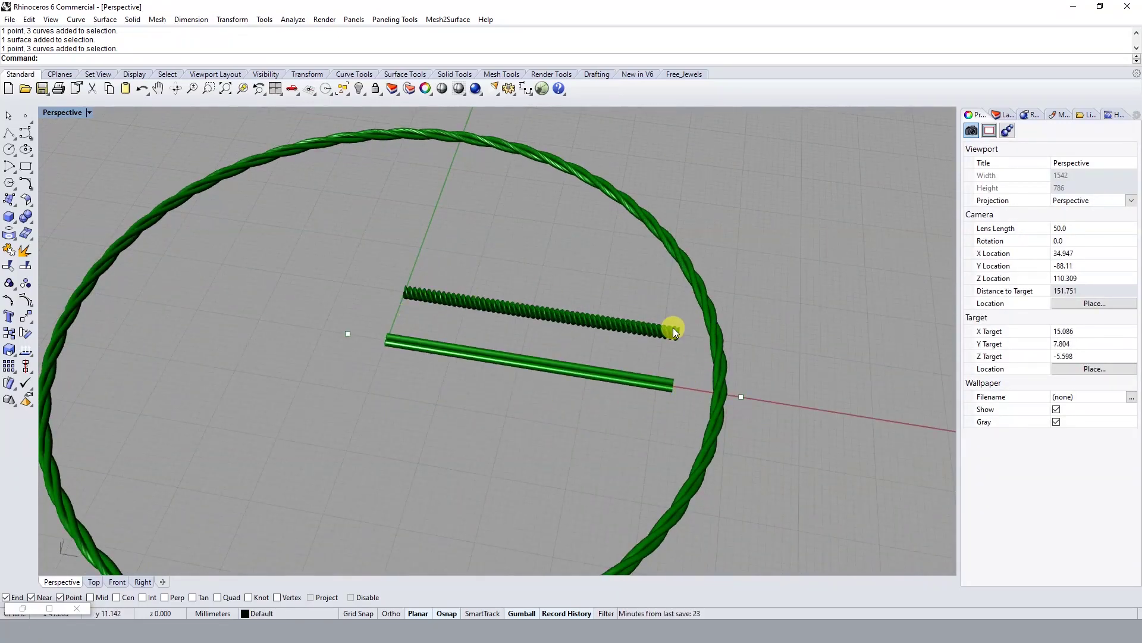
{"action": "scroll", "coordinate": [674, 329], "scroll_direction": "down", "scroll_amount": 2}
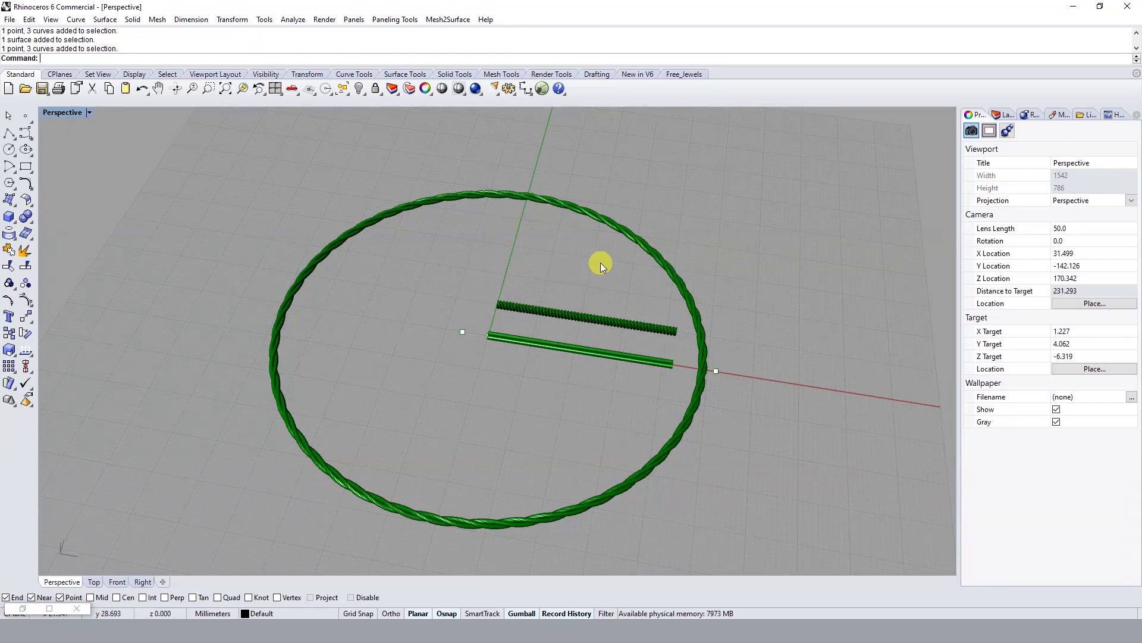
{"action": "scroll", "coordinate": [654, 322], "scroll_direction": "up", "scroll_amount": 3}
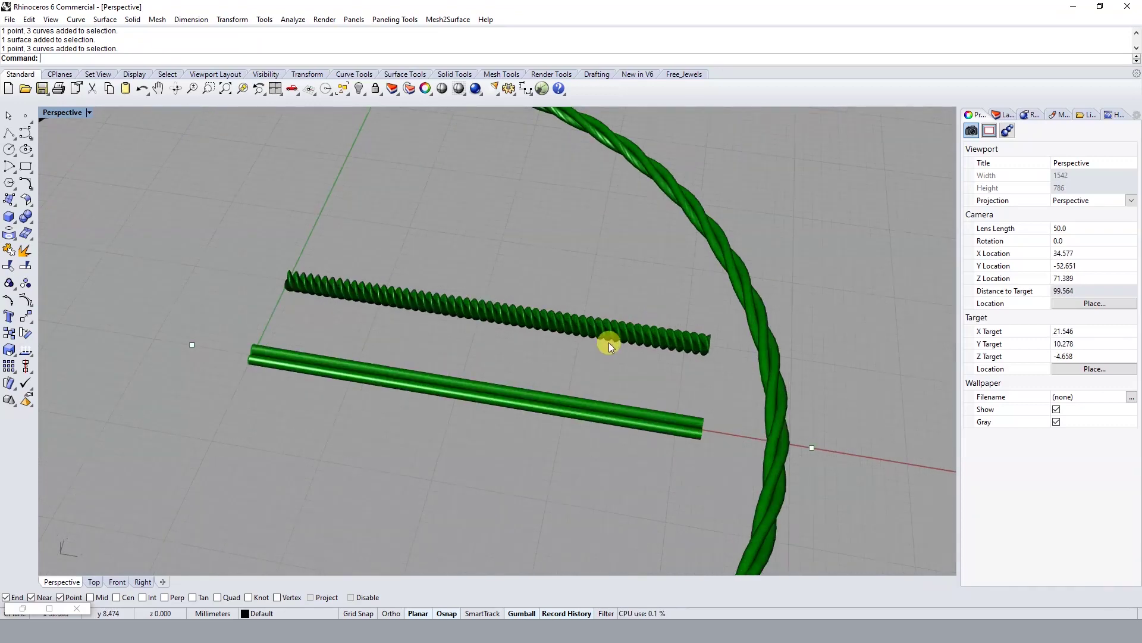
{"action": "scroll", "coordinate": [684, 351], "scroll_direction": "down", "scroll_amount": 2}
{"action": "scroll", "coordinate": [369, 232], "scroll_direction": "down", "scroll_amount": 3}
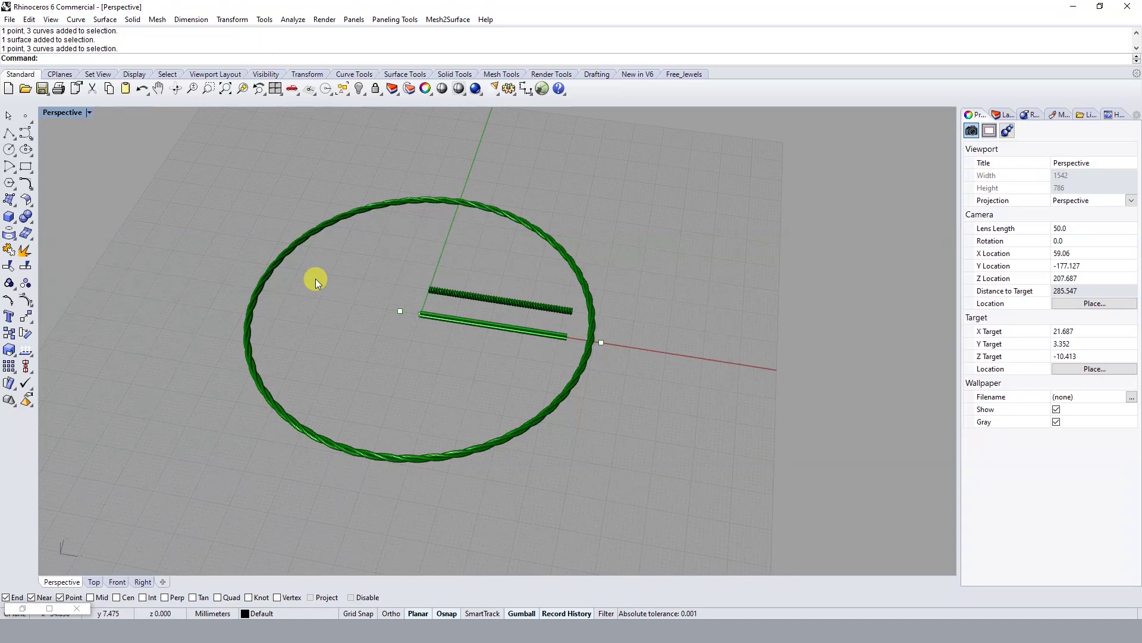
{"action": "scroll", "coordinate": [470, 330], "scroll_direction": "up", "scroll_amount": 3}
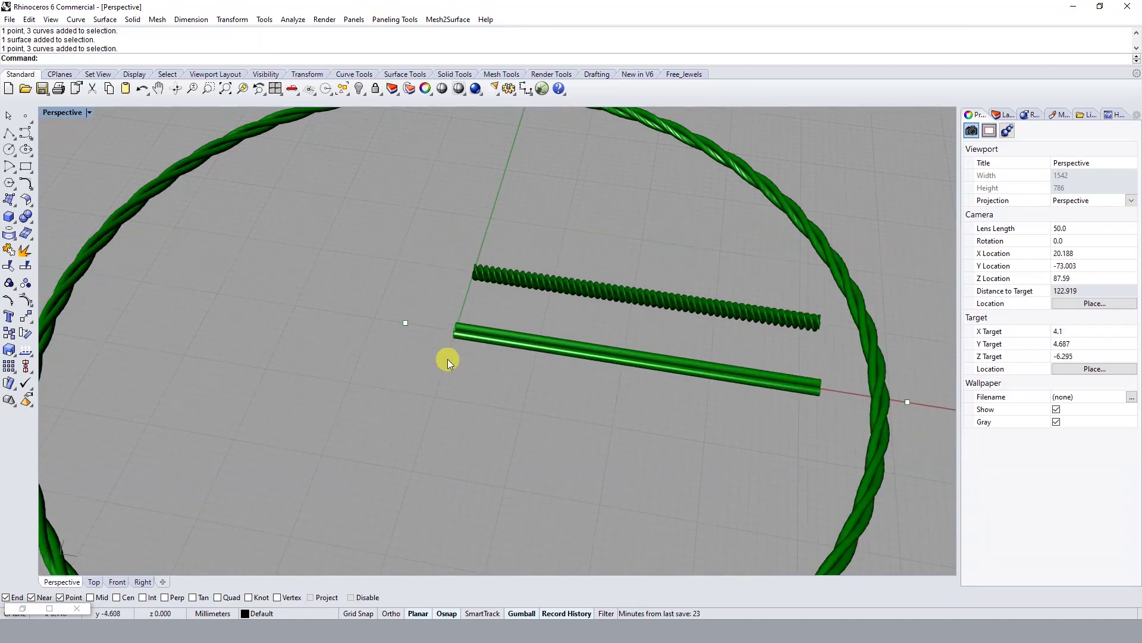
{"action": "scroll", "coordinate": [404, 348], "scroll_direction": "down", "scroll_amount": 2}
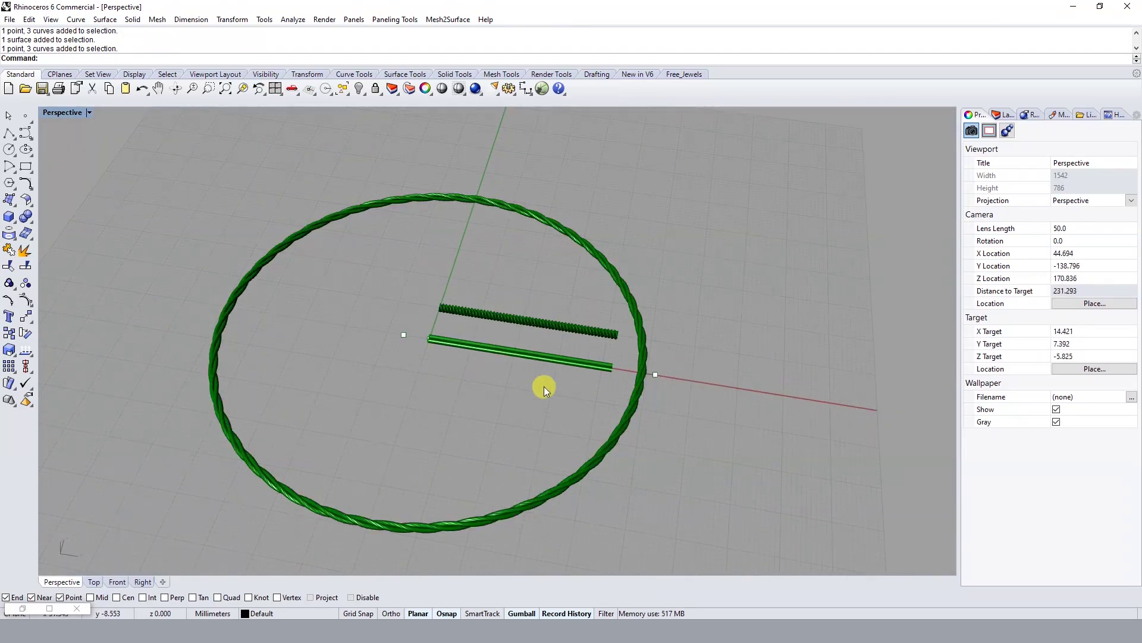
{"action": "right_click_drag", "start_coordinate": [543, 387], "coordinate": [413, 326]}
{"action": "right_click_drag", "start_coordinate": [531, 347], "coordinate": [575, 368]}
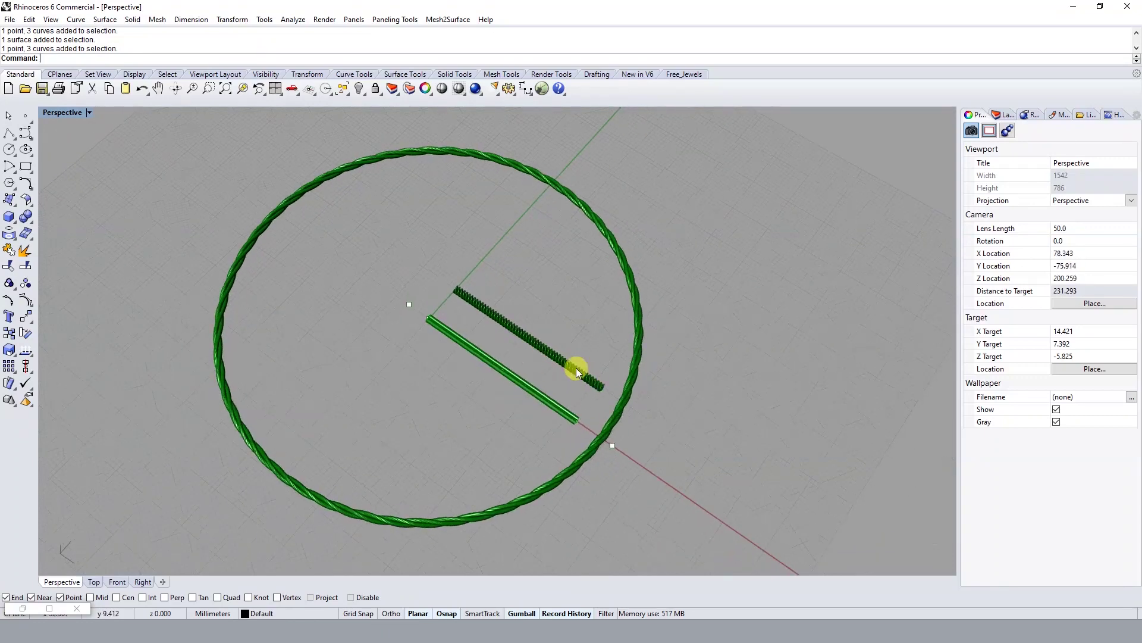
{"action": "left_click_drag", "start_coordinate": [301, 396], "coordinate": [234, 566]}
{"action": "left_click", "coordinate": [368, 462]}
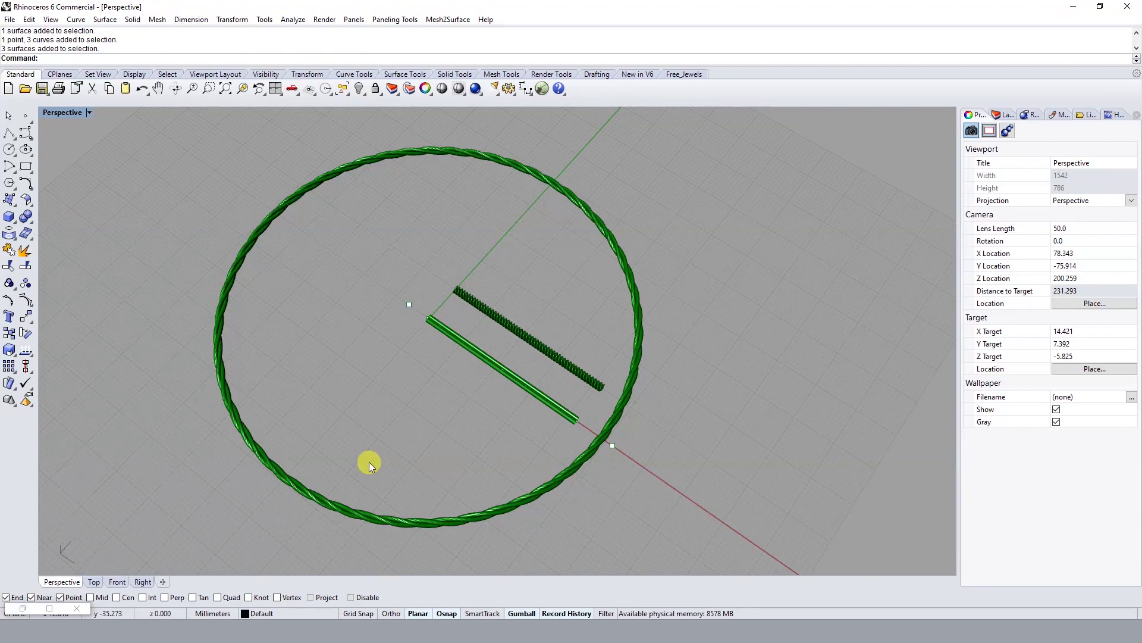
{"action": "scroll", "coordinate": [369, 461], "scroll_direction": "down", "scroll_amount": 3}
{"action": "scroll", "coordinate": [362, 444], "scroll_direction": "up", "scroll_amount": 5}
{"action": "mouse_move", "coordinate": [503, 459]}
{"action": "right_mouse_down"}
{"action": "mouse_move", "coordinate": [501, 404]}
{"action": "mouse_move", "coordinate": [474, 404]}
{"action": "right_mouse_up"}
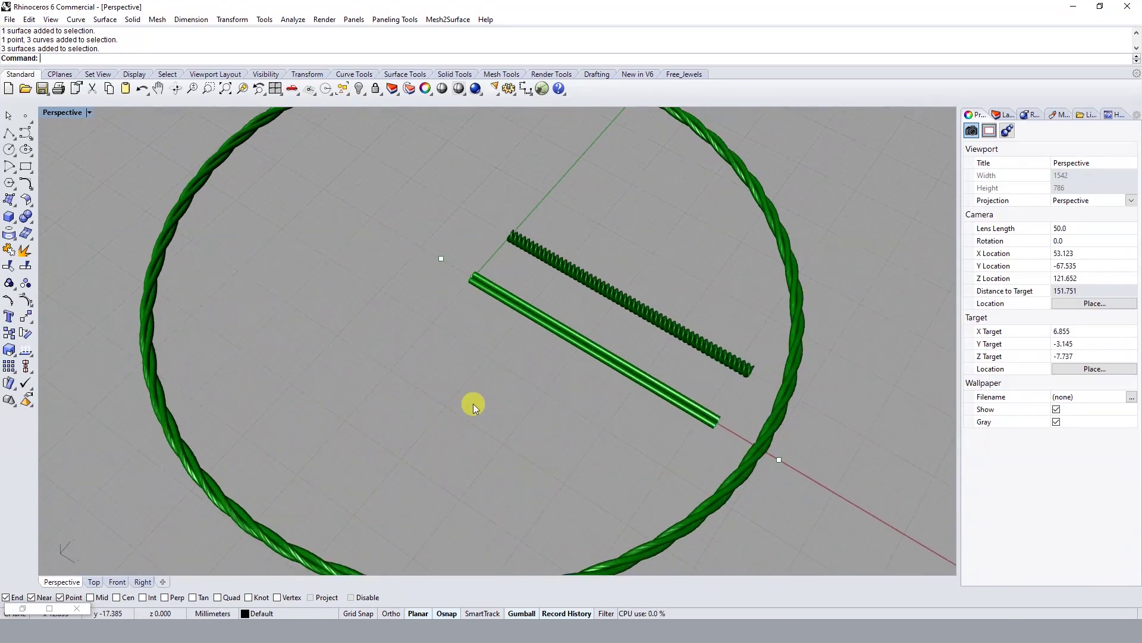
{"action": "scroll", "coordinate": [493, 417], "scroll_direction": "down", "scroll_amount": 3}
{"action": "scroll", "coordinate": [490, 471], "scroll_direction": "up", "scroll_amount": 2}
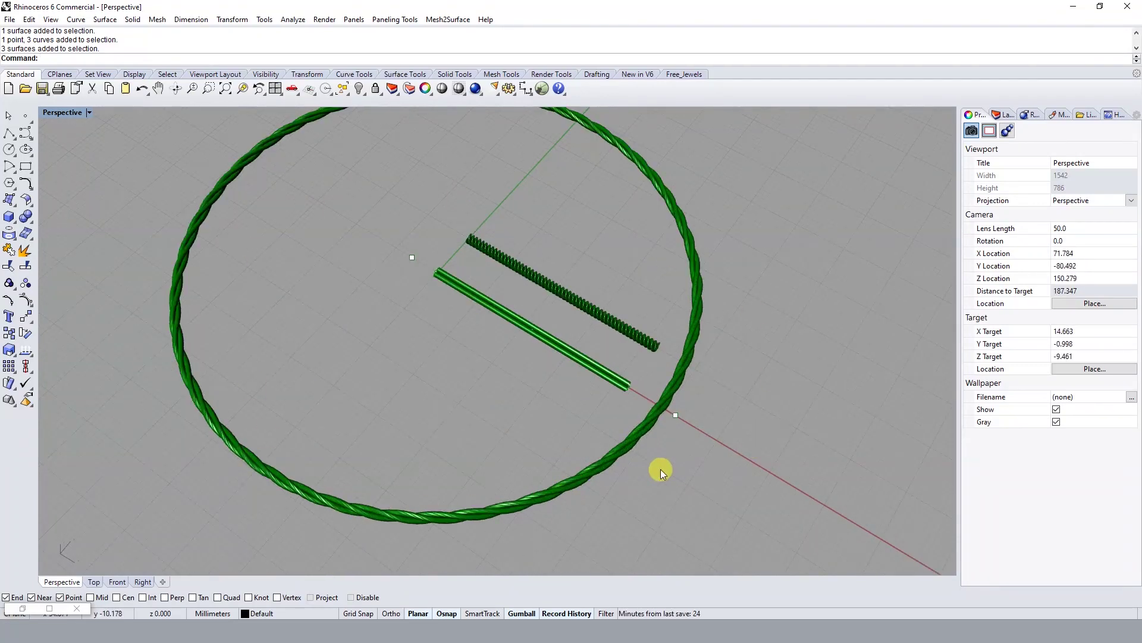
{"action": "scroll", "coordinate": [619, 315], "scroll_direction": "up", "scroll_amount": 2}
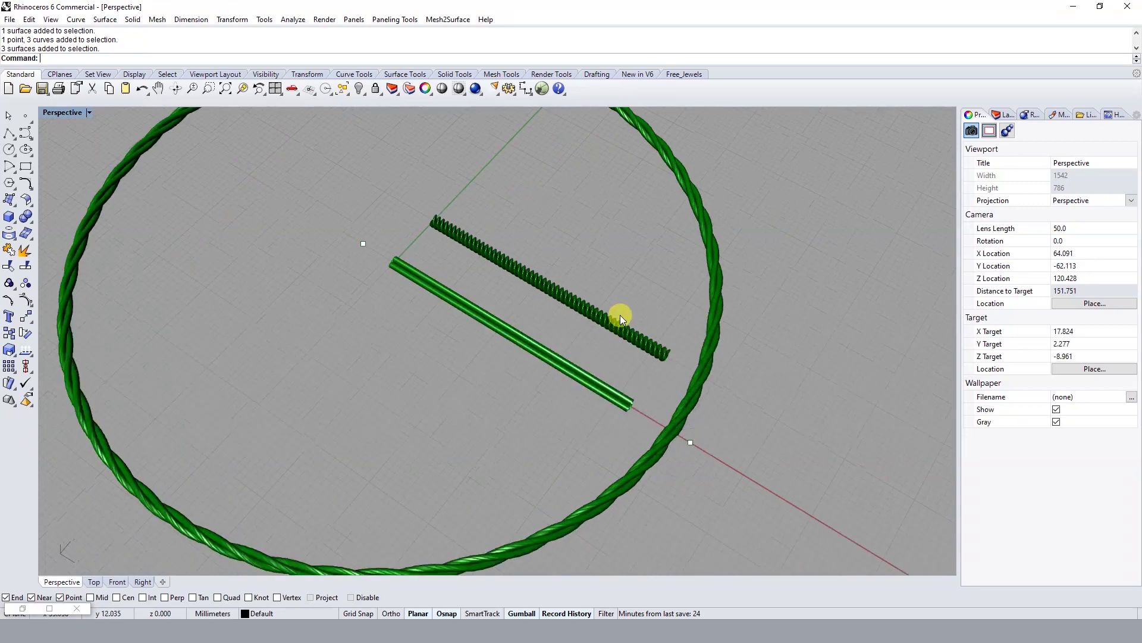
{"action": "scroll", "coordinate": [617, 328], "scroll_direction": "up", "scroll_amount": 2}
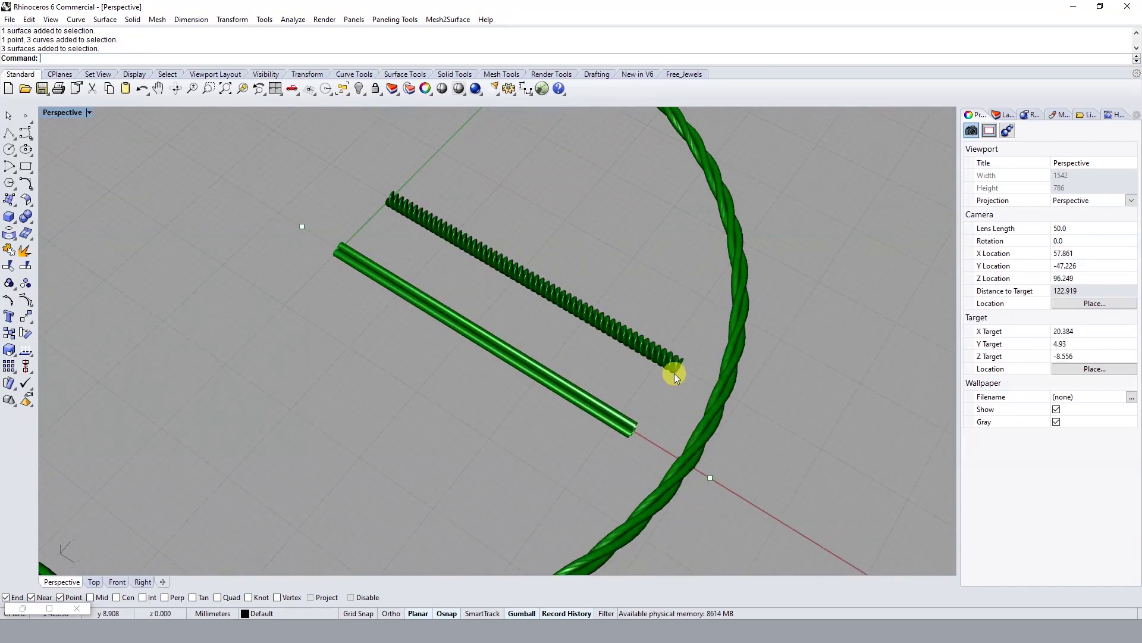
{"action": "scroll", "coordinate": [674, 373], "scroll_direction": "down", "scroll_amount": 2}
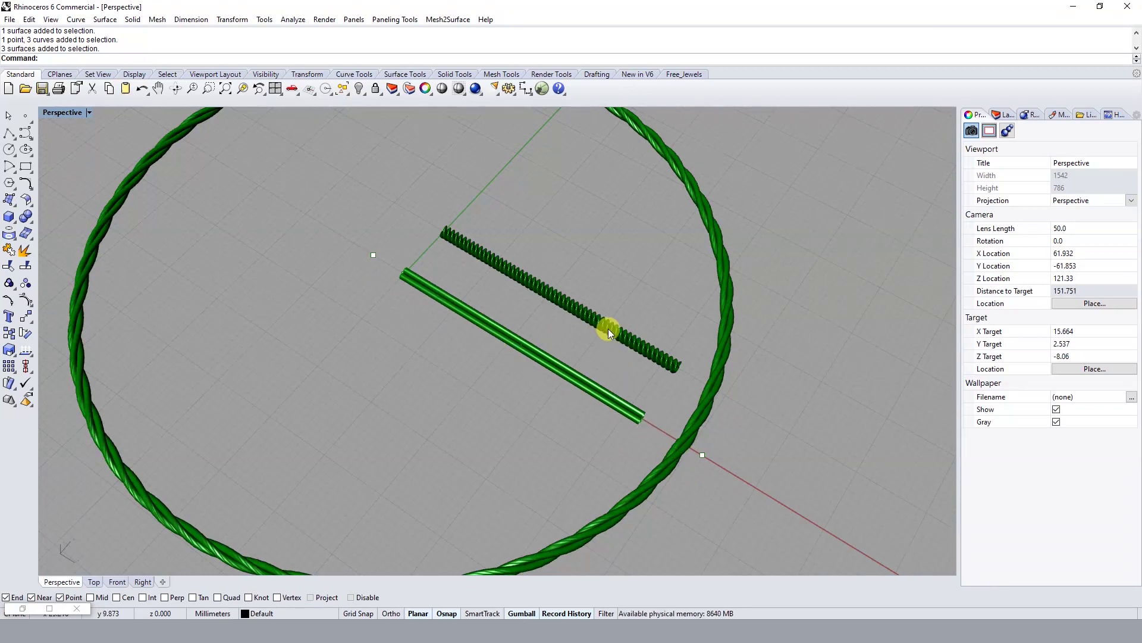
Deselect the coiled spring, then window-select the ring, both rods and the point.
{"action": "left_click", "coordinate": [653, 360]}
{"action": "key", "text": "Escape"}
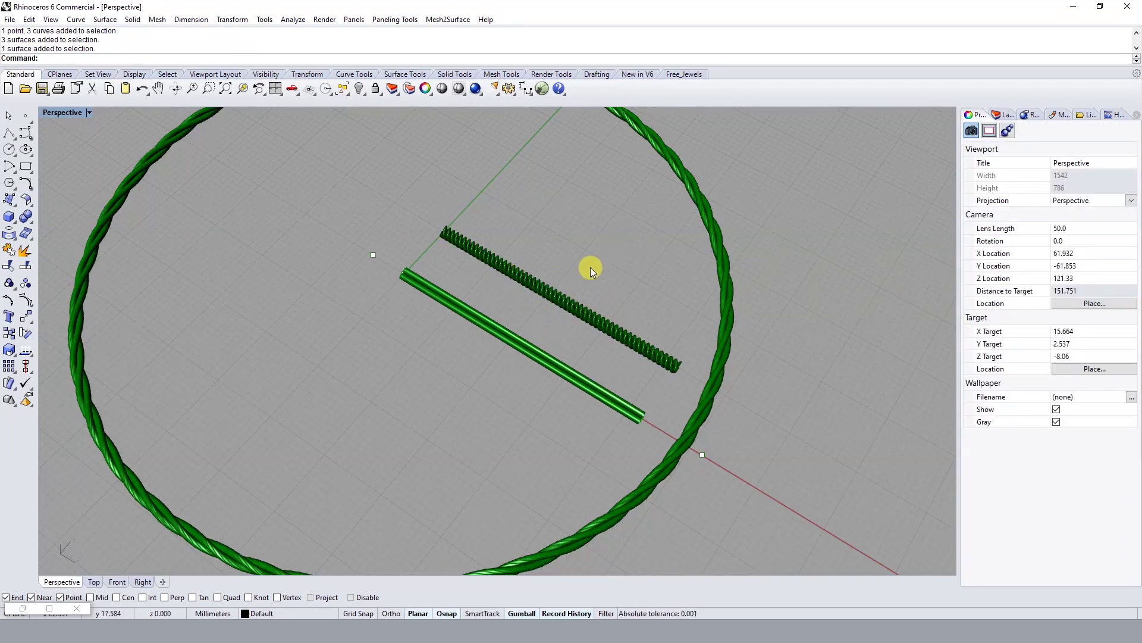
{"action": "scroll", "coordinate": [589, 268], "scroll_direction": "down", "scroll_amount": 2}
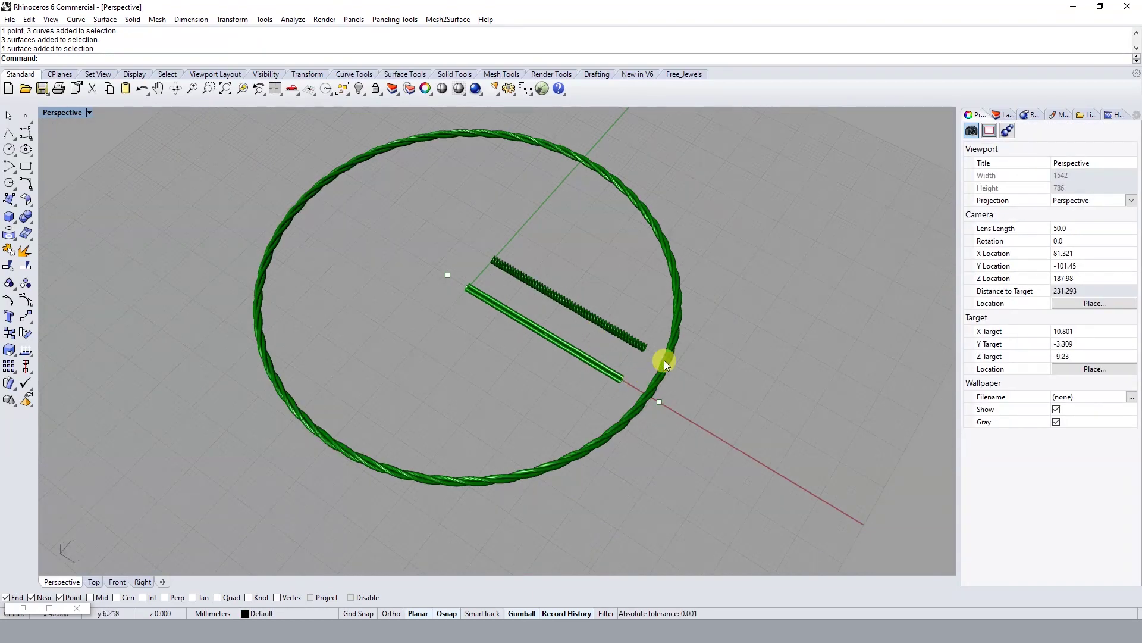
{"action": "scroll", "coordinate": [645, 375], "scroll_direction": "up", "scroll_amount": 1}
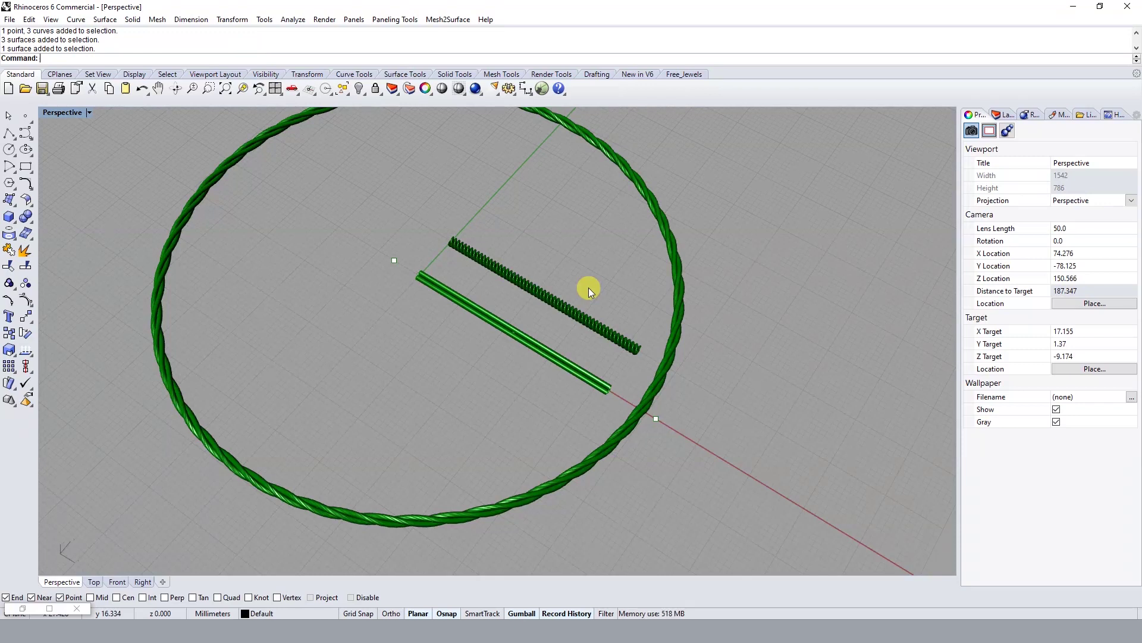
{"action": "scroll", "coordinate": [588, 288], "scroll_direction": "down", "scroll_amount": 2}
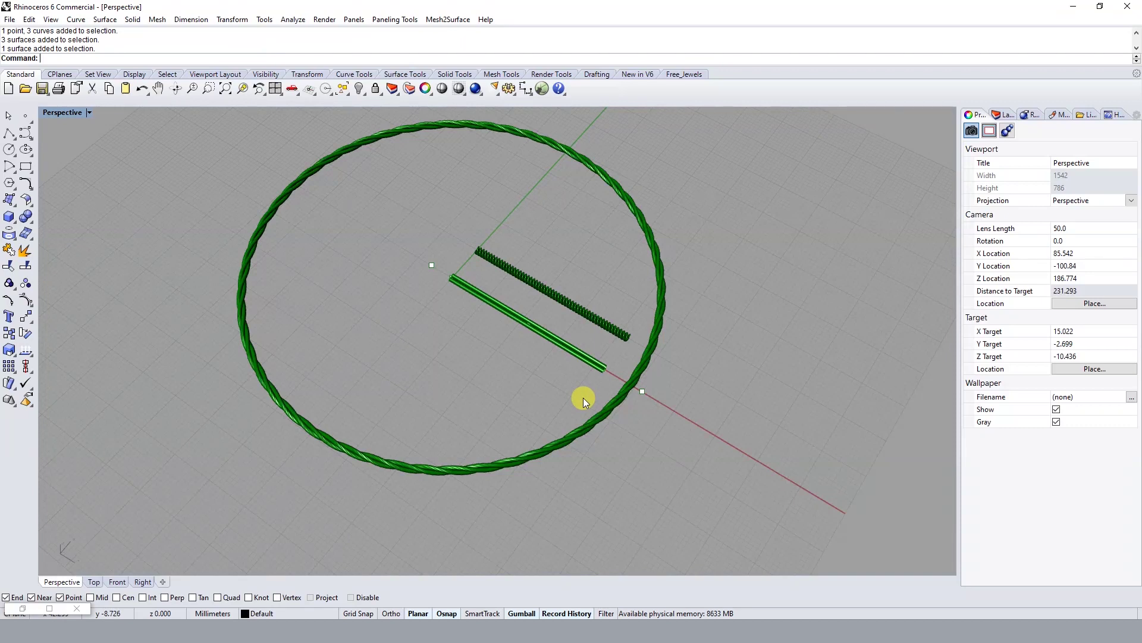
{"action": "scroll", "coordinate": [583, 398], "scroll_direction": "up", "scroll_amount": 2}
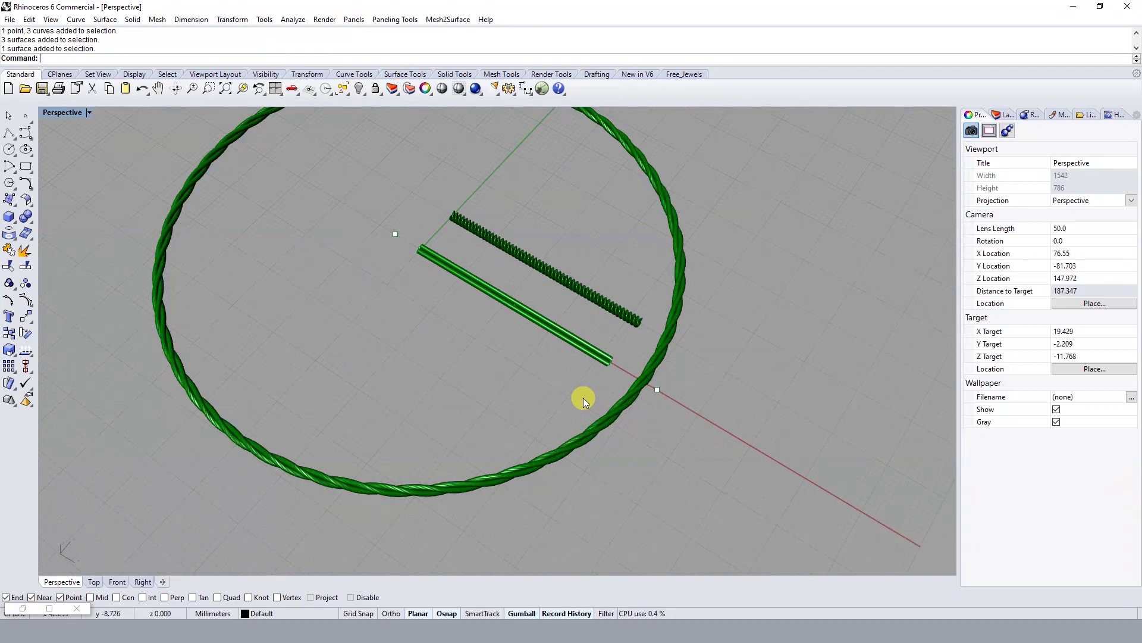
{"action": "left_click_drag", "start_coordinate": [703, 246], "coordinate": [522, 445]}
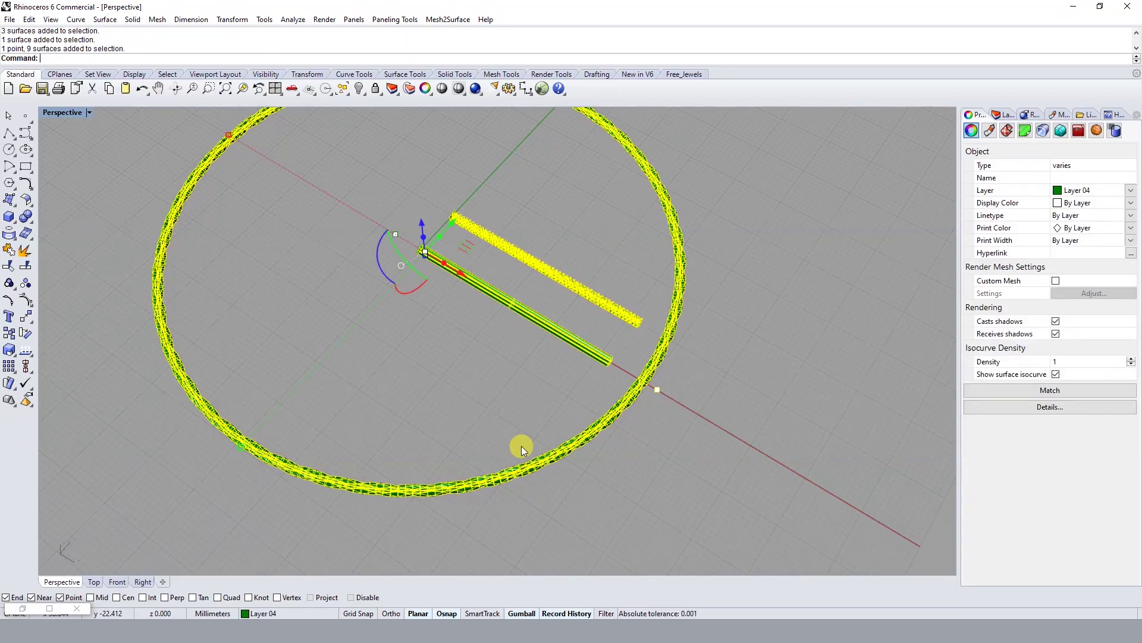
Delete the selection, undo that, then delete the dense and the sparser coiled springs individually.
{"action": "key", "text": "Delete"}
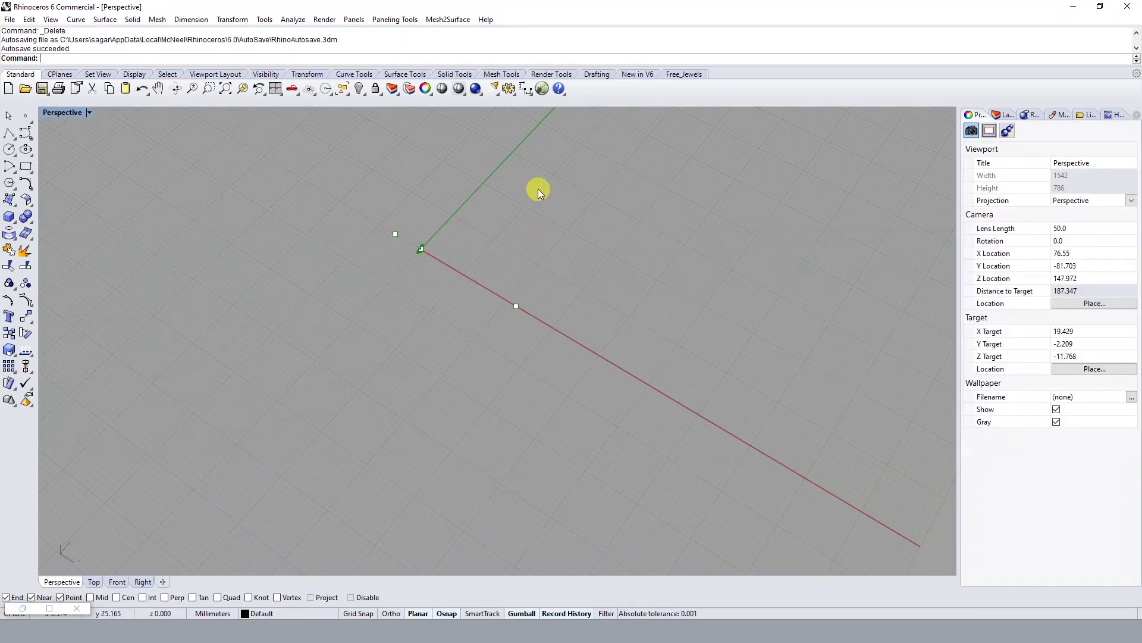
{"action": "key", "text": "ctrl+z"}
{"action": "key", "text": "Escape"}
{"action": "left_click", "coordinate": [612, 304]}
{"action": "key", "text": "Delete"}
{"action": "left_click", "coordinate": [621, 310]}
{"action": "key", "text": "Delete"}
Delete the green rod, the twisted rope ring and the wavy ring beneath it.
{"action": "left_click", "coordinate": [607, 360]}
{"action": "key", "text": "Delete"}
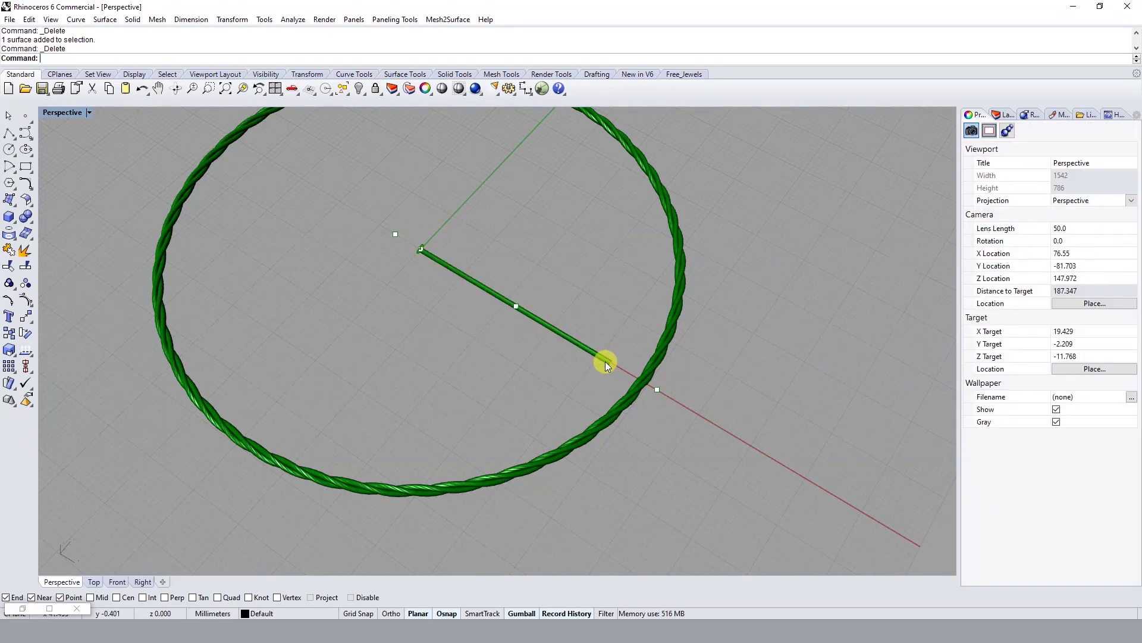
{"action": "left_click", "coordinate": [656, 360]}
{"action": "key", "text": "Delete"}
{"action": "left_click", "coordinate": [657, 361]}
{"action": "key", "text": "Delete"}
Group all remaining points and curves and hide them with the H command.
{"action": "scroll", "coordinate": [656, 361], "scroll_direction": "down", "scroll_amount": 2}
{"action": "left_click_drag", "start_coordinate": [384, 205], "coordinate": [801, 517]}
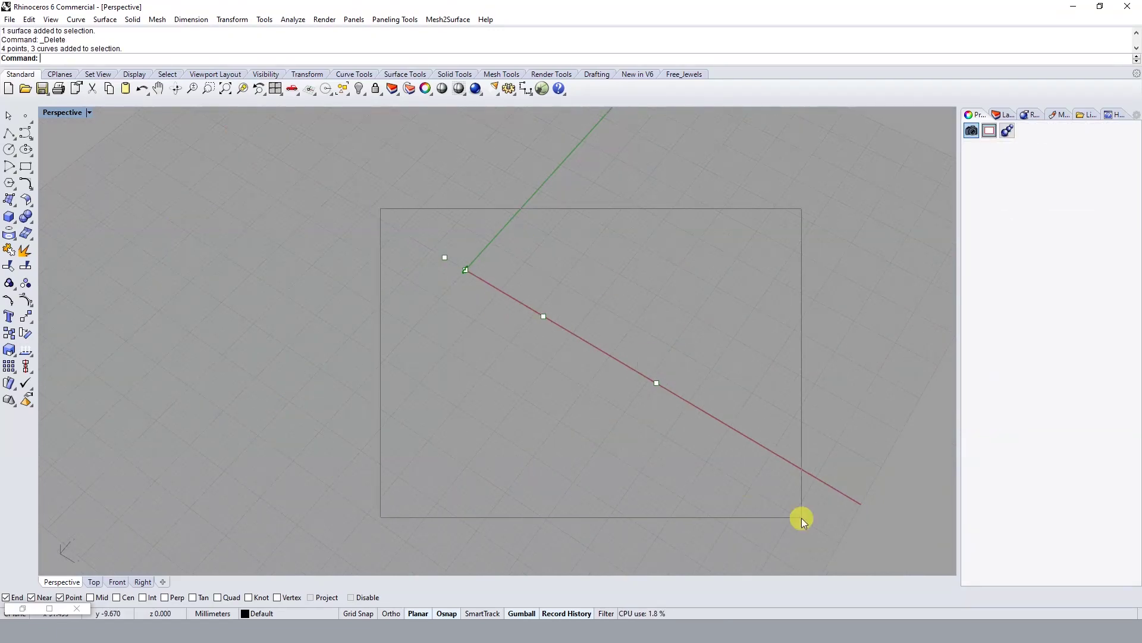
{"action": "key", "text": "ctrl+g"}
{"action": "type", "text": "h"}
{"action": "key", "text": "Return"}
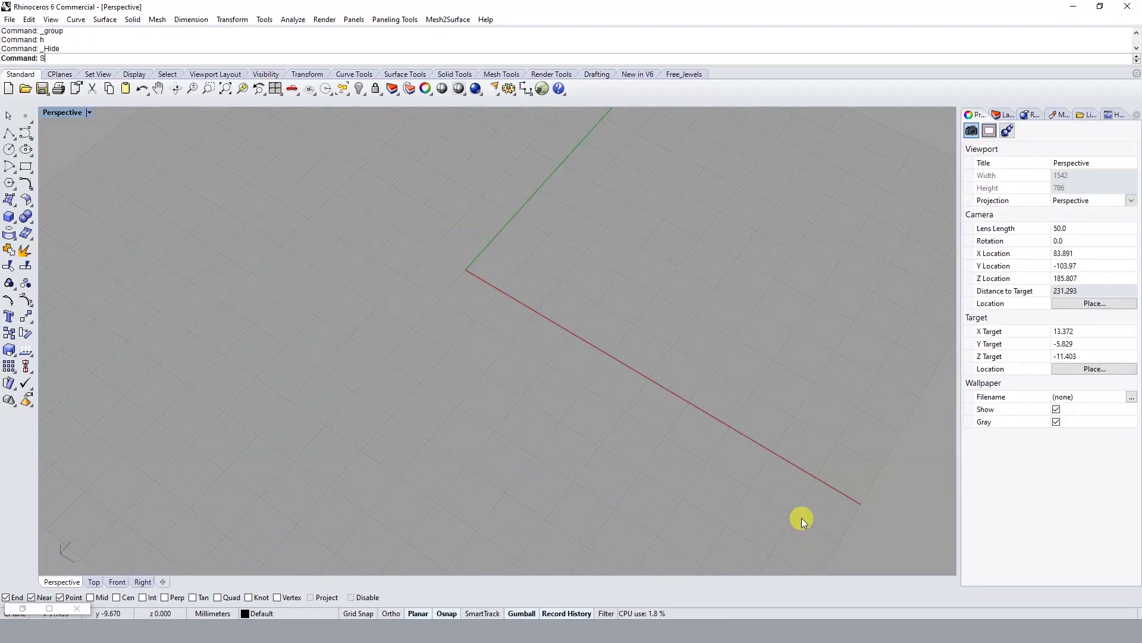
In Grasshopper, select every component and enable preview on all of them.
{"action": "left_click", "coordinate": [542, 89]}
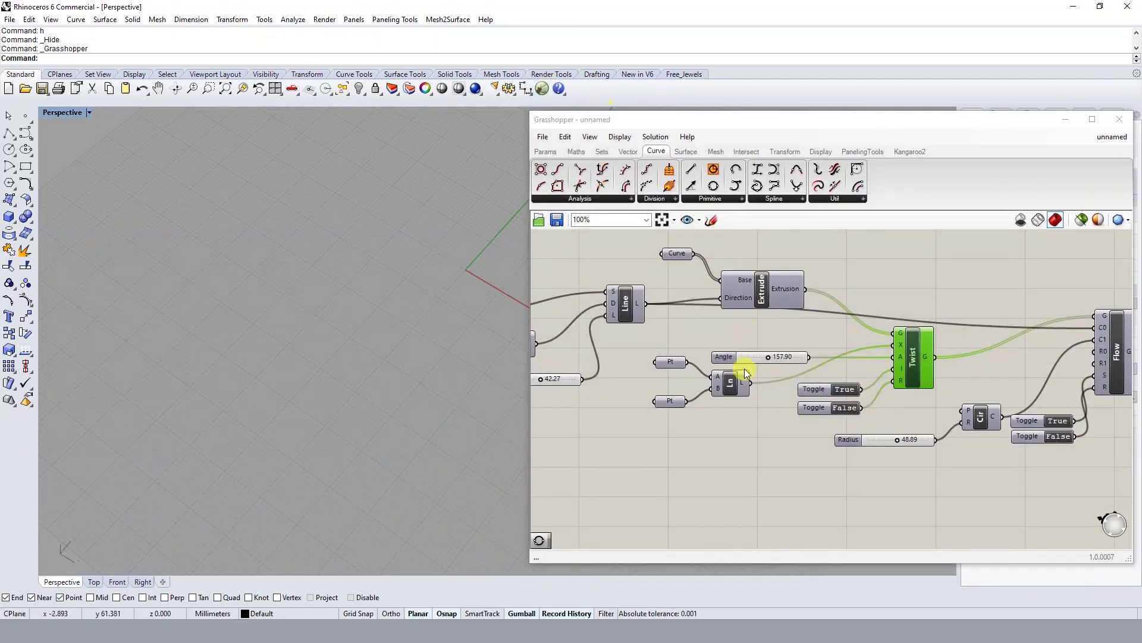
{"action": "scroll", "coordinate": [673, 407], "scroll_direction": "up", "scroll_amount": 3}
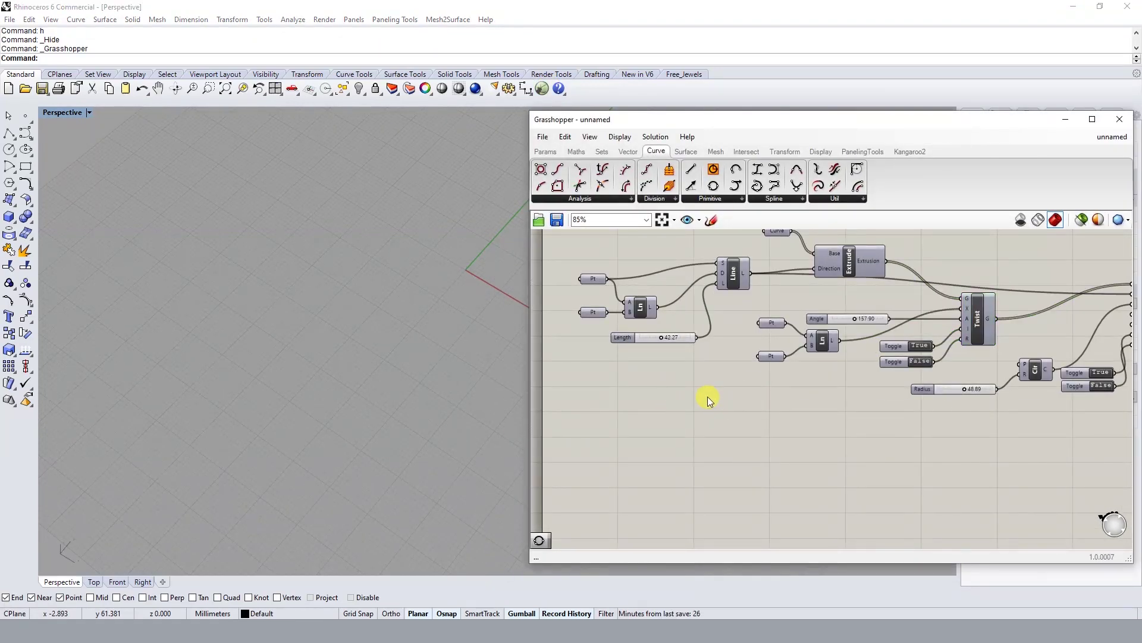
{"action": "scroll", "coordinate": [428, 303], "scroll_direction": "up", "scroll_amount": 3}
{"action": "scroll", "coordinate": [451, 302], "scroll_direction": "up", "scroll_amount": 3}
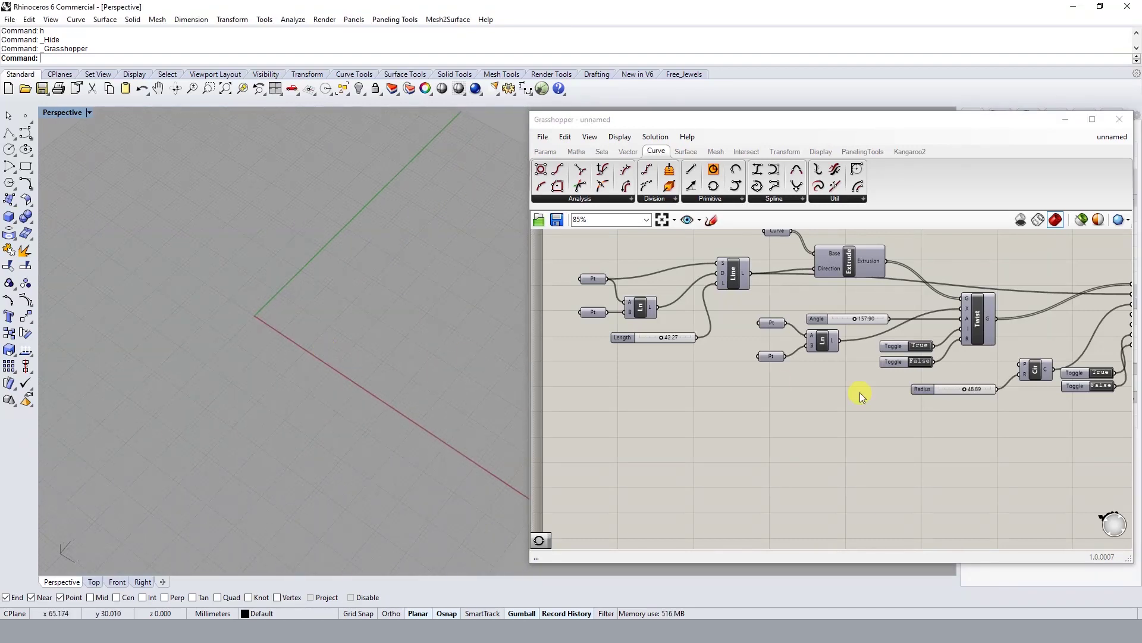
{"action": "scroll", "coordinate": [645, 309], "scroll_direction": "down", "scroll_amount": 3}
{"action": "left_click_drag", "start_coordinate": [605, 253], "coordinate": [1133, 503]}
{"action": "middle_click", "coordinate": [966, 336]}
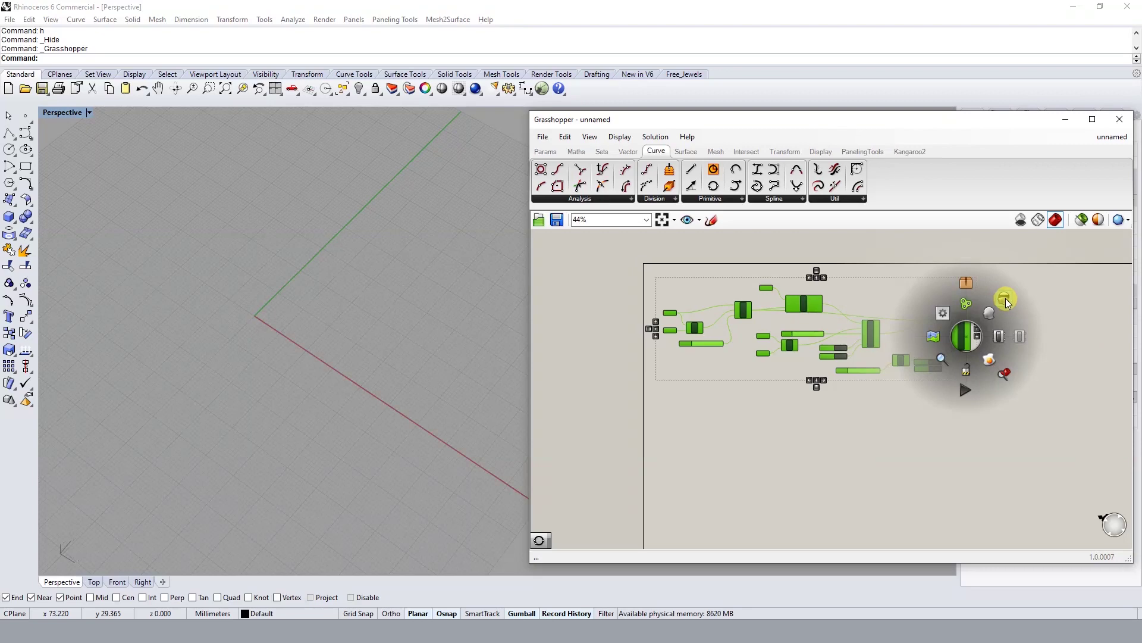
{"action": "left_click", "coordinate": [1000, 305]}
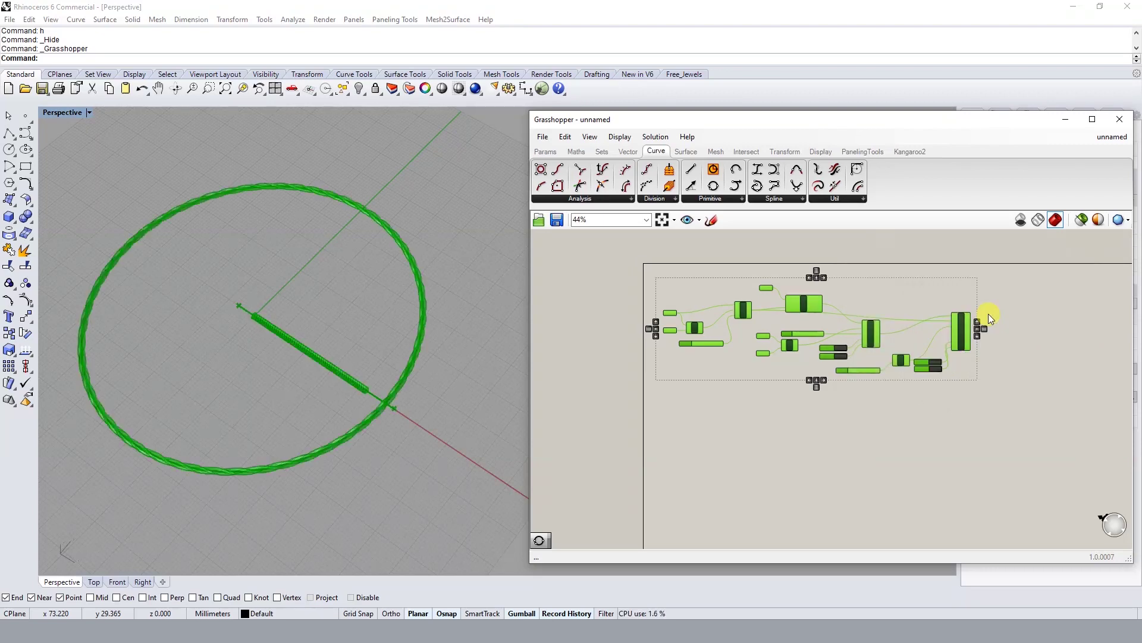
{"action": "scroll", "coordinate": [306, 365], "scroll_direction": "up", "scroll_amount": 3}
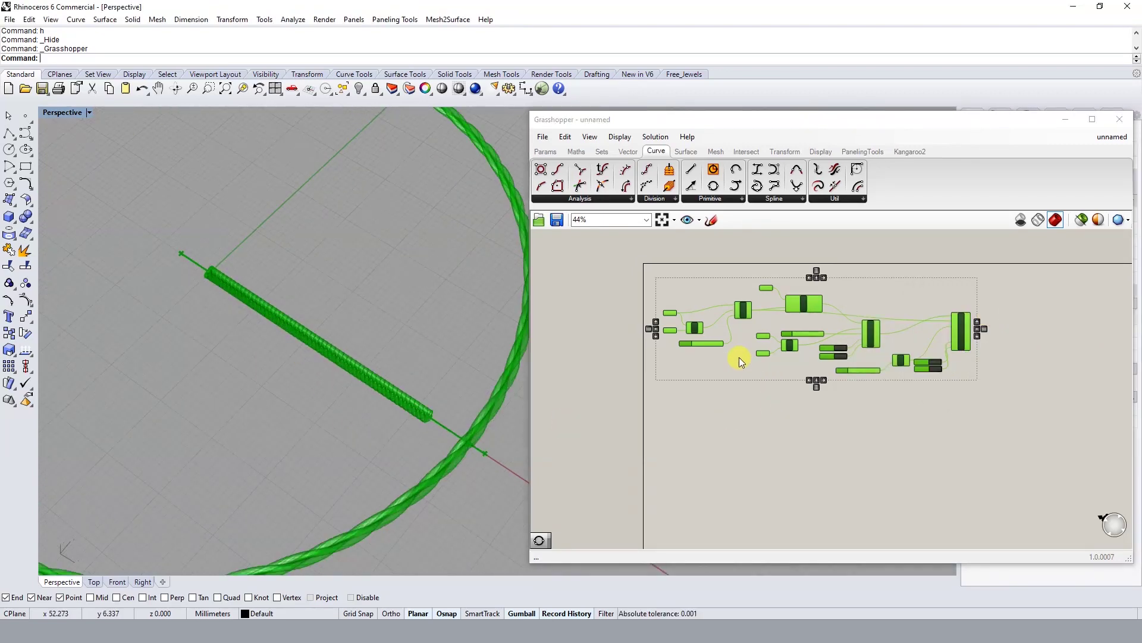
{"action": "left_click", "coordinate": [796, 395]}
Turn off preview on the intermediate components so only the final ring shows.
{"action": "scroll", "coordinate": [871, 339], "scroll_direction": "up", "scroll_amount": 2}
{"action": "scroll", "coordinate": [927, 390], "scroll_direction": "down", "scroll_amount": 1}
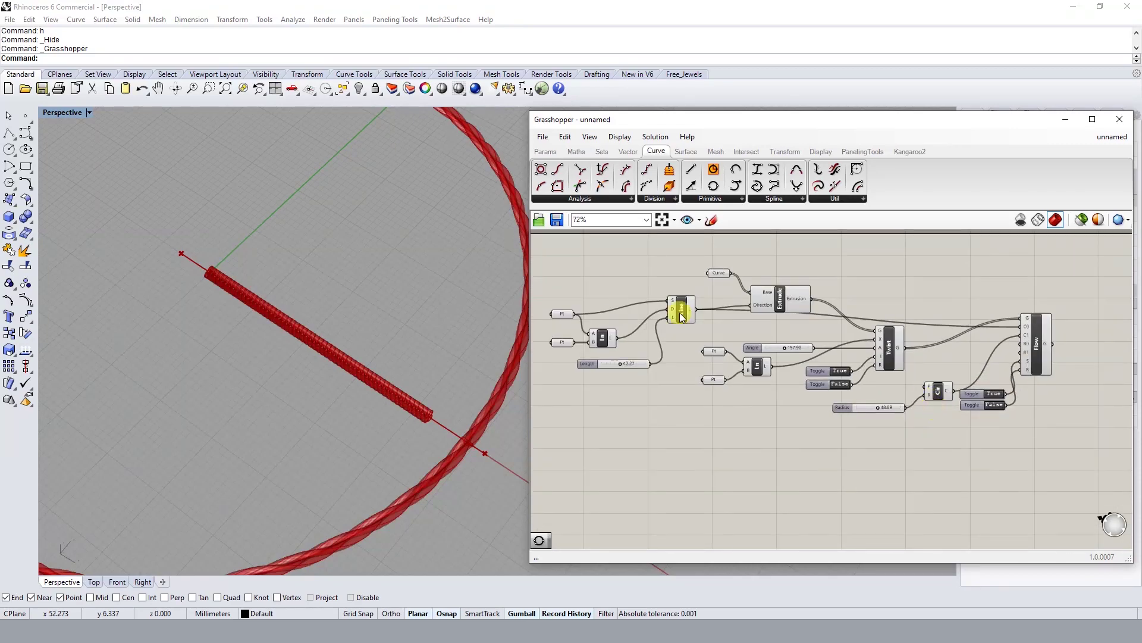
{"action": "scroll", "coordinate": [685, 308], "scroll_direction": "down", "scroll_amount": 3}
{"action": "left_click_drag", "start_coordinate": [613, 271], "coordinate": [825, 423]}
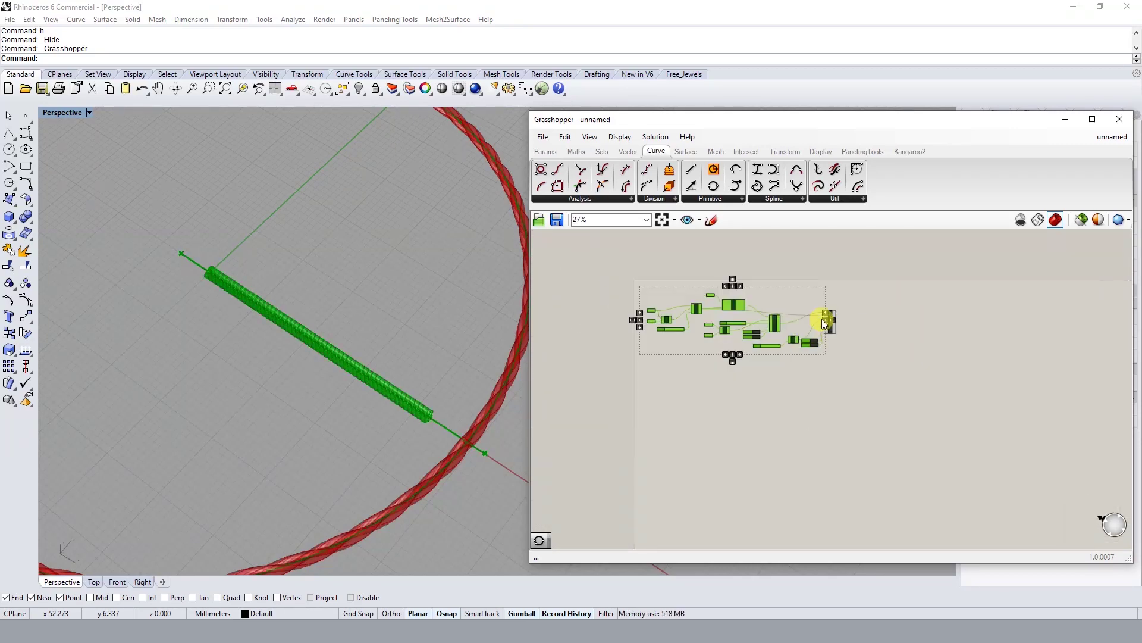
{"action": "scroll", "coordinate": [842, 309], "scroll_direction": "up", "scroll_amount": 3}
{"action": "scroll", "coordinate": [840, 351], "scroll_direction": "up", "scroll_amount": 1}
{"action": "middle_click", "coordinate": [781, 374]}
{"action": "left_click", "coordinate": [804, 351]}
{"action": "left_click", "coordinate": [829, 434]}
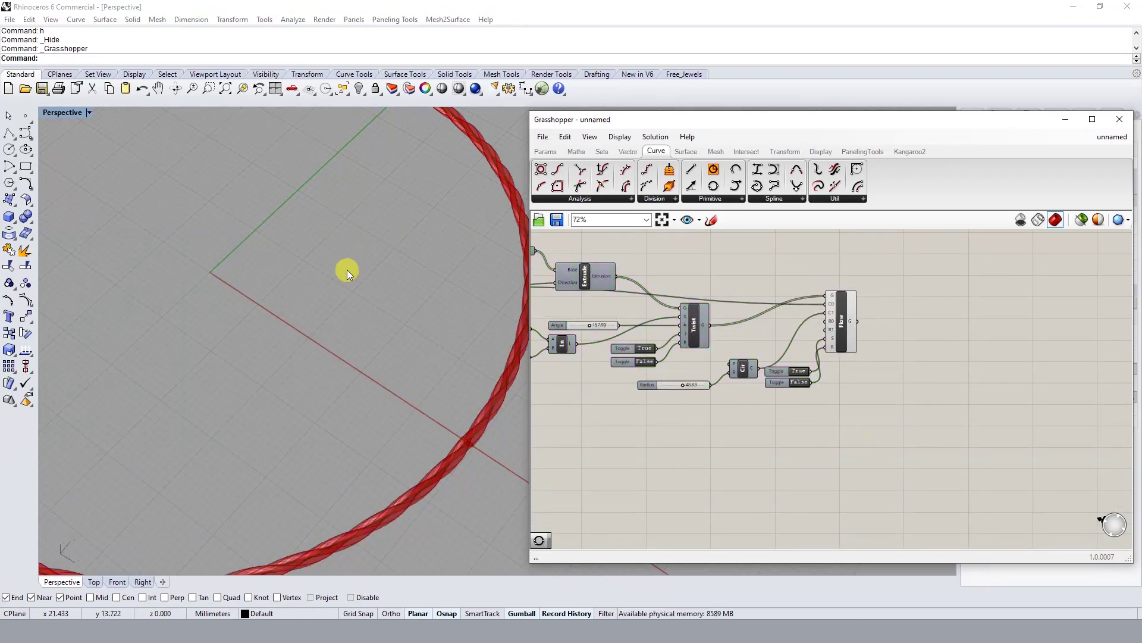
Zoom and pan the canvas to the Twist and Flow components and their toggles.
{"action": "scroll", "coordinate": [245, 226], "scroll_direction": "down", "scroll_amount": 2}
{"action": "scroll", "coordinate": [245, 228], "scroll_direction": "up", "scroll_amount": 3}
{"action": "scroll", "coordinate": [293, 264], "scroll_direction": "up", "scroll_amount": 3}
{"action": "scroll", "coordinate": [414, 249], "scroll_direction": "down", "scroll_amount": 3}
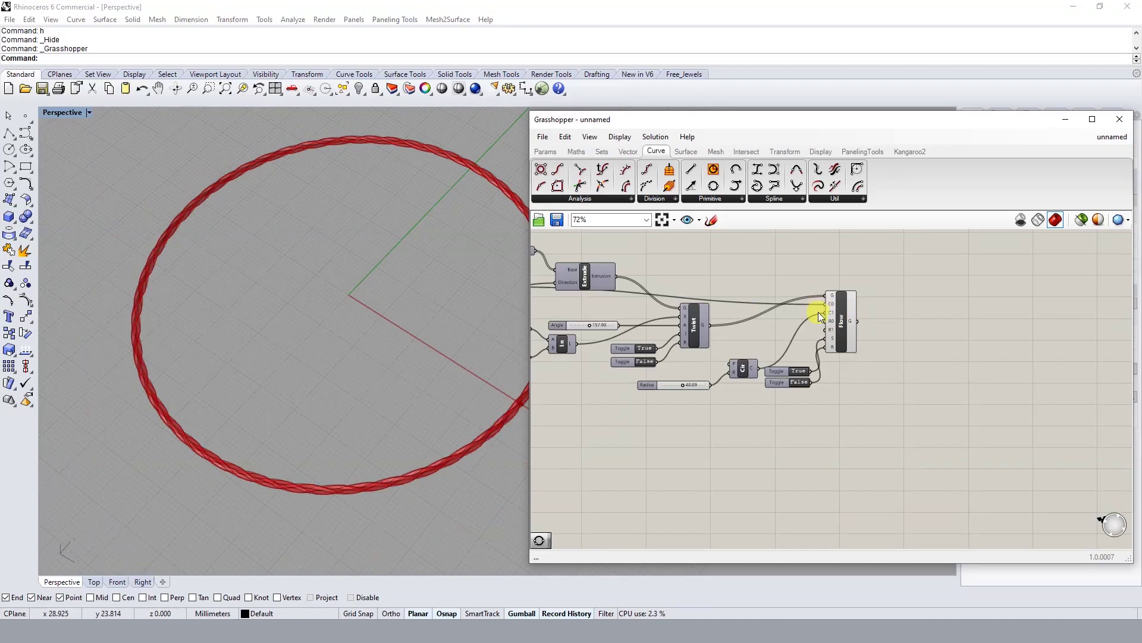
{"action": "scroll", "coordinate": [801, 386], "scroll_direction": "up", "scroll_amount": 5}
{"action": "right_click_drag", "start_coordinate": [800, 388], "coordinate": [904, 405]}
{"action": "scroll", "coordinate": [261, 333], "scroll_direction": "down", "scroll_amount": 2}
{"action": "scroll", "coordinate": [322, 347], "scroll_direction": "up", "scroll_amount": 2}
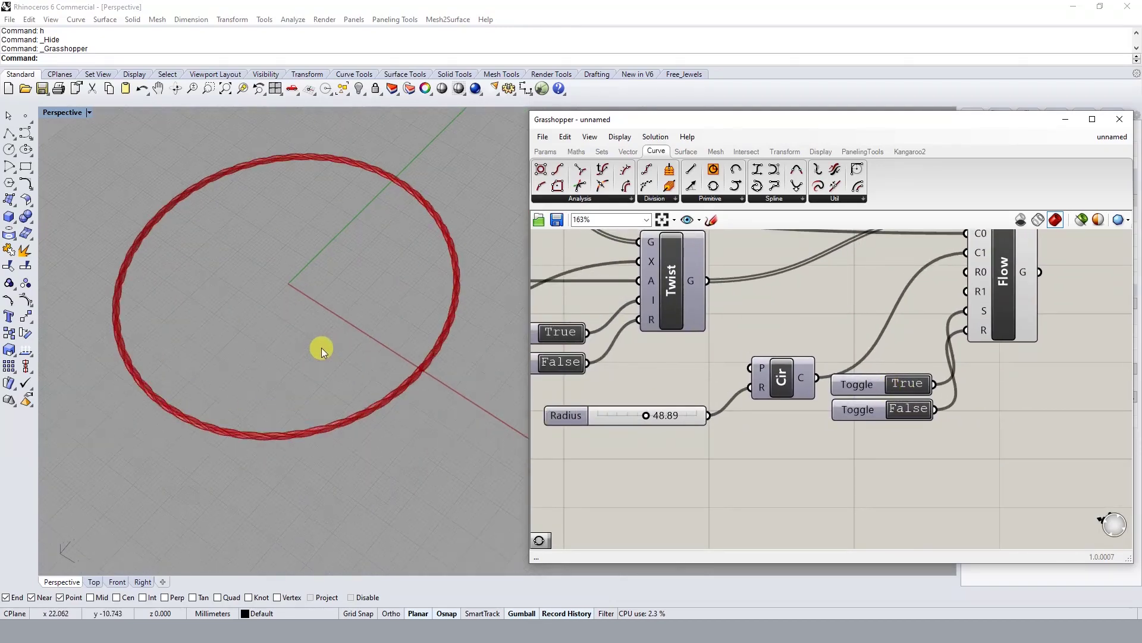
{"action": "scroll", "coordinate": [354, 377], "scroll_direction": "up", "scroll_amount": 2}
{"action": "scroll", "coordinate": [314, 364], "scroll_direction": "up", "scroll_amount": 2}
{"action": "scroll", "coordinate": [378, 383], "scroll_direction": "up", "scroll_amount": 2}
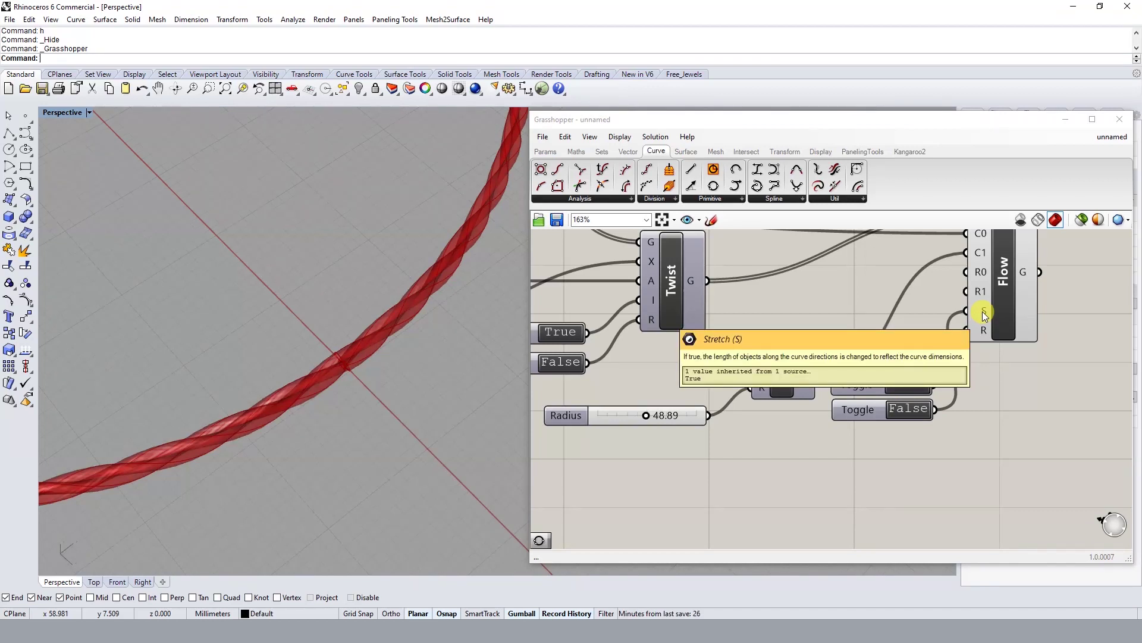
{"action": "scroll", "coordinate": [322, 361], "scroll_direction": "down", "scroll_amount": 3}
{"action": "scroll", "coordinate": [322, 361], "scroll_direction": "up", "scroll_amount": 3}
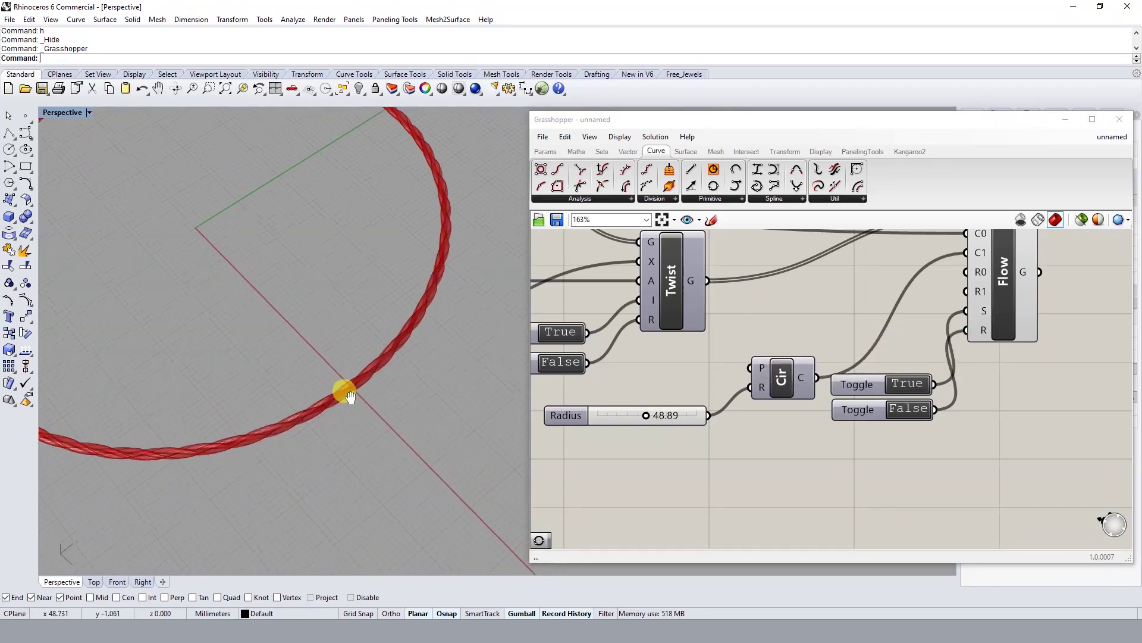
Flip the Flow stretch toggle between False and True to compare results, ending True.
{"action": "left_click", "coordinate": [912, 386]}
{"action": "double_click", "coordinate": [912, 386]}
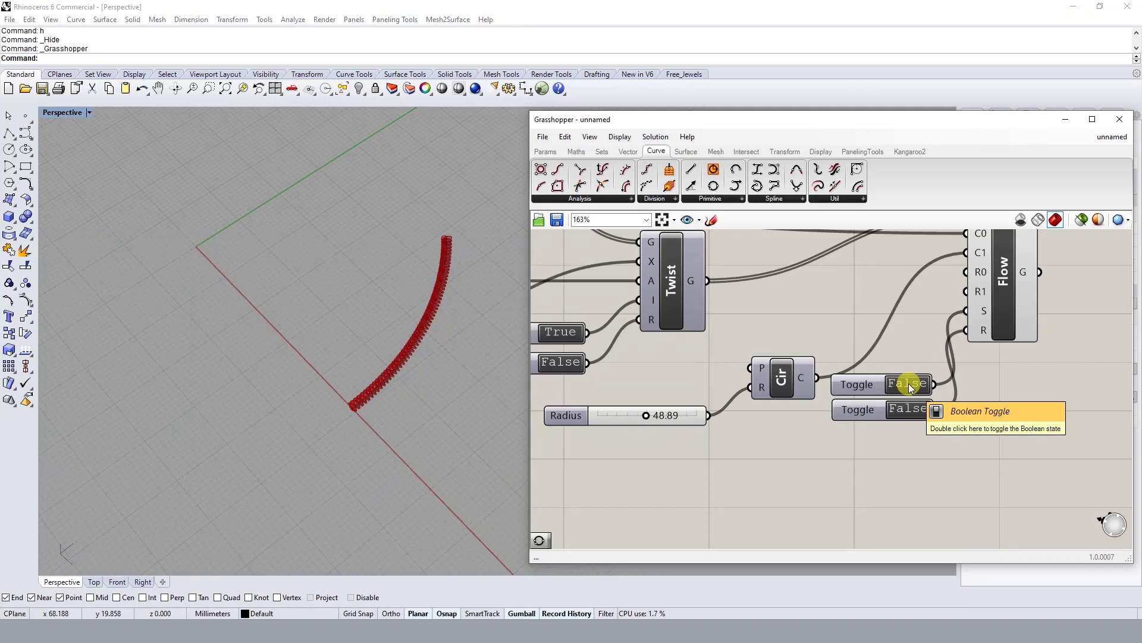
{"action": "double_click", "coordinate": [909, 383]}
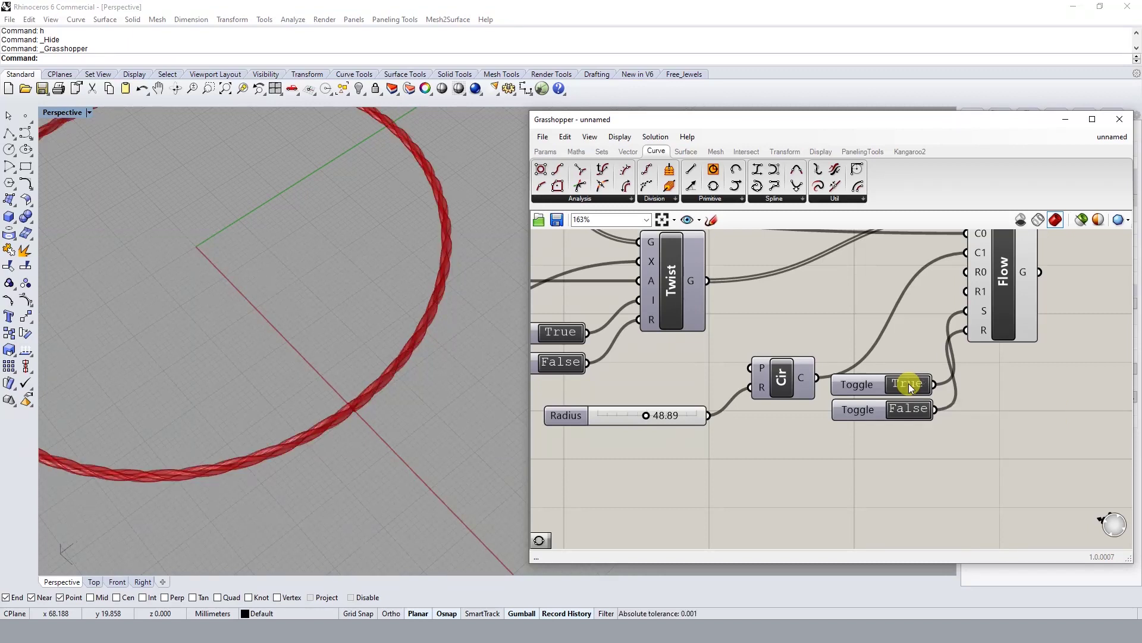
{"action": "double_click", "coordinate": [909, 383]}
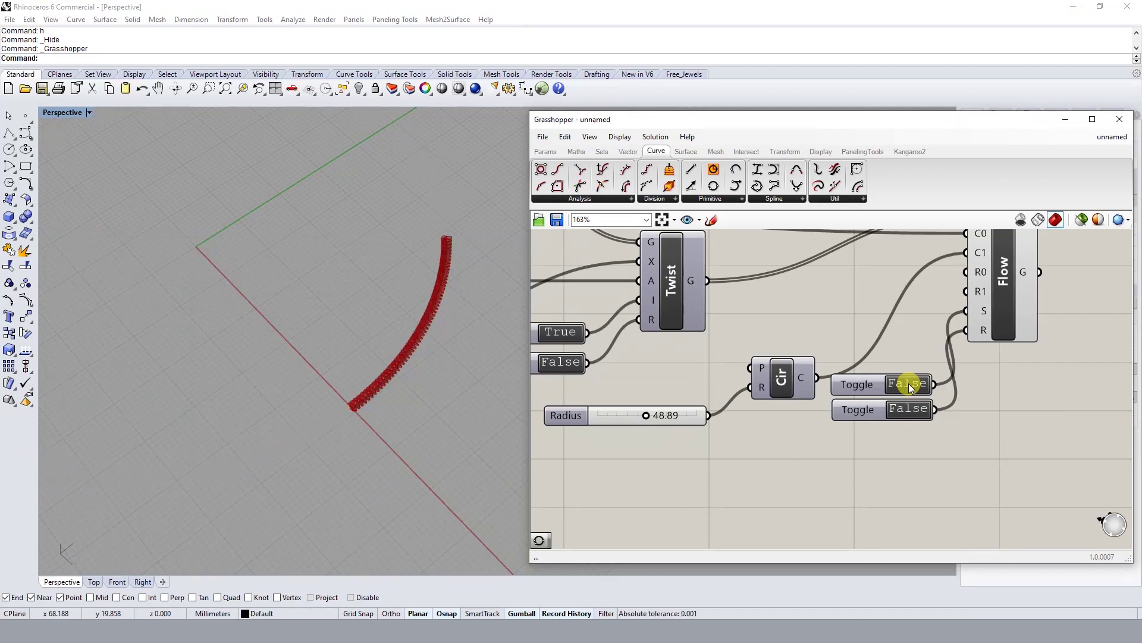
{"action": "double_click", "coordinate": [908, 382]}
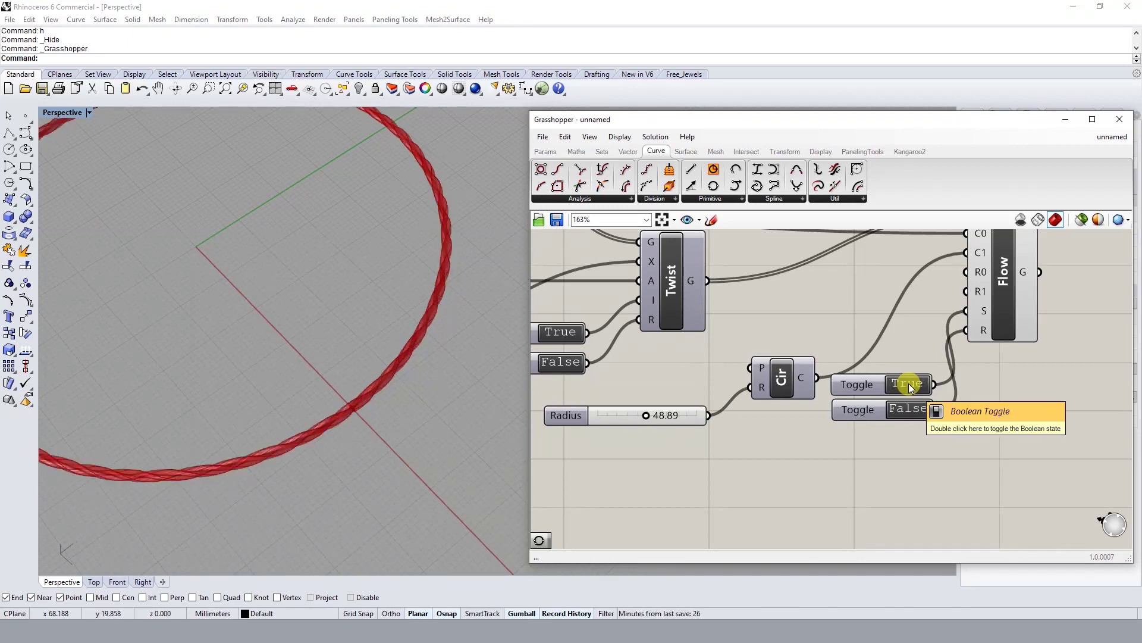
Rename the stretch toggle to Stretch and uncheck Enabled for it.
{"action": "double_click", "coordinate": [857, 384]}
{"action": "key", "text": "Escape"}
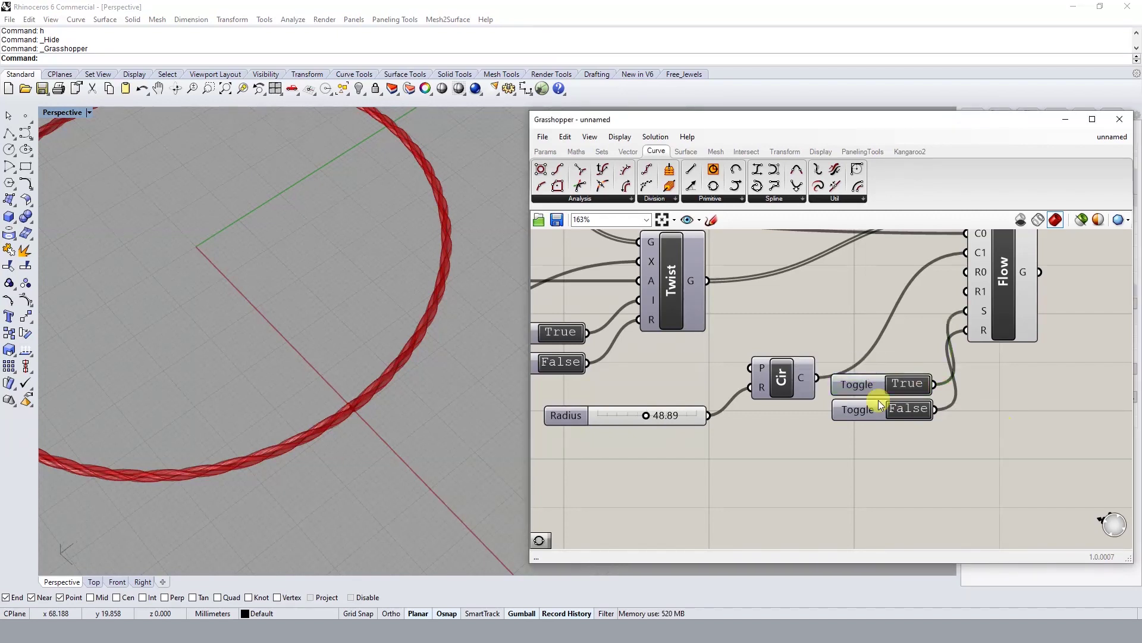
{"action": "right_click", "coordinate": [862, 385]}
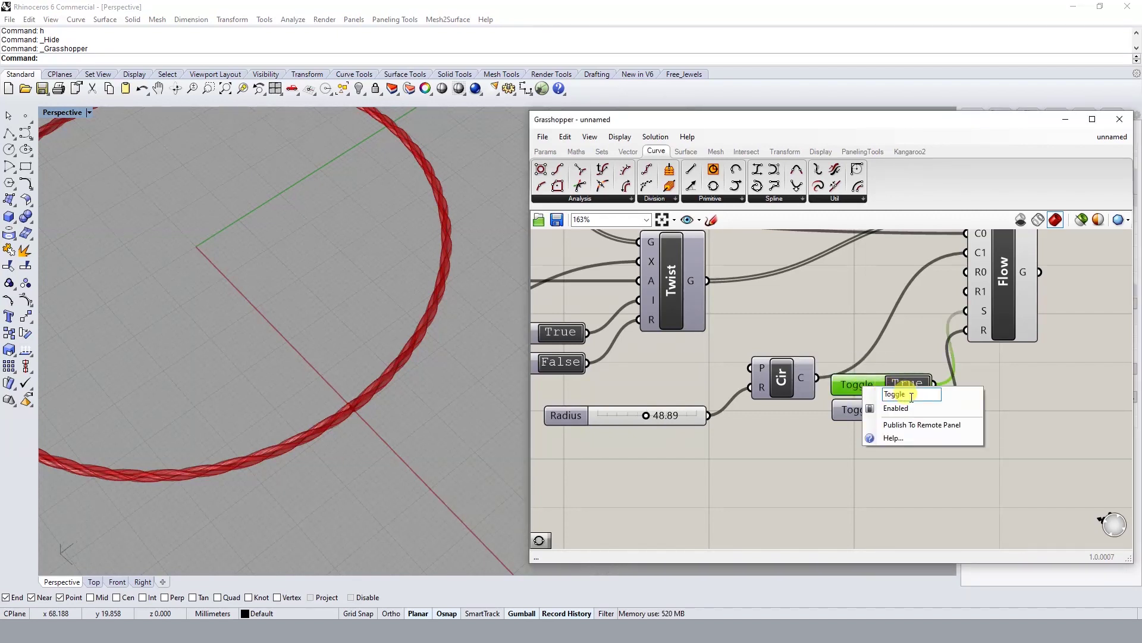
{"action": "type", "text": "Stre"}
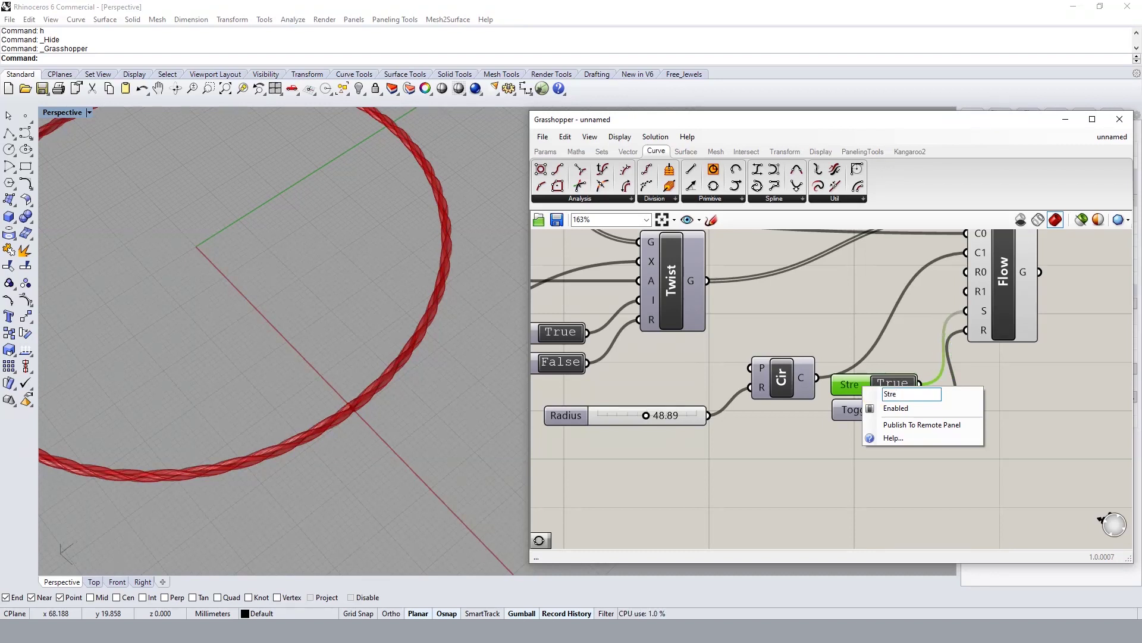
{"action": "type", "text": "tch"}
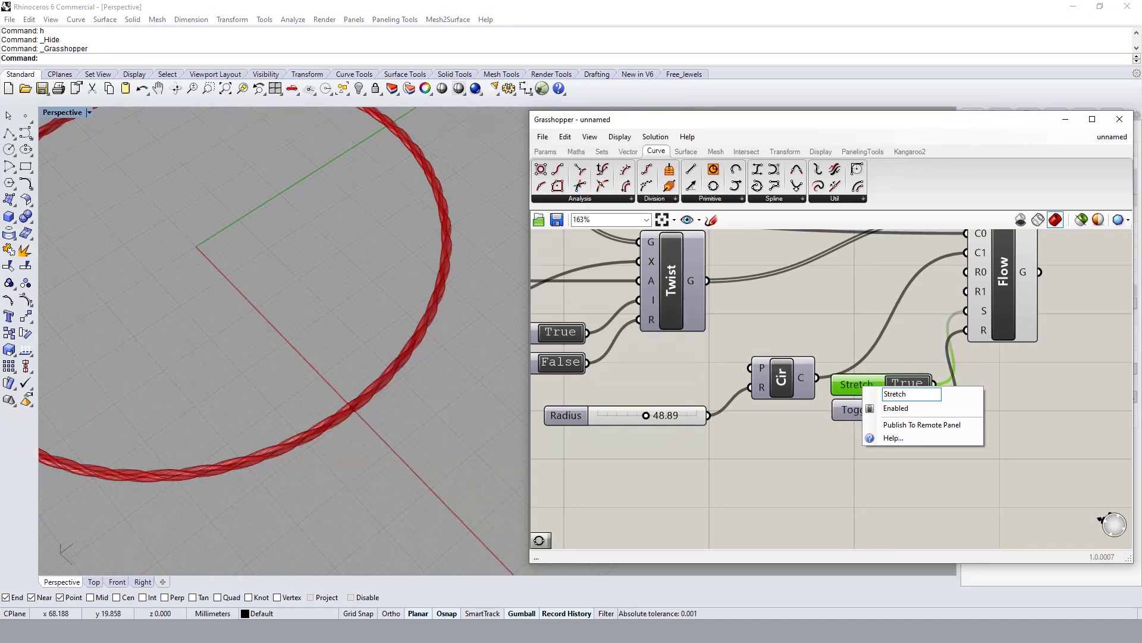
{"action": "left_click", "coordinate": [906, 408]}
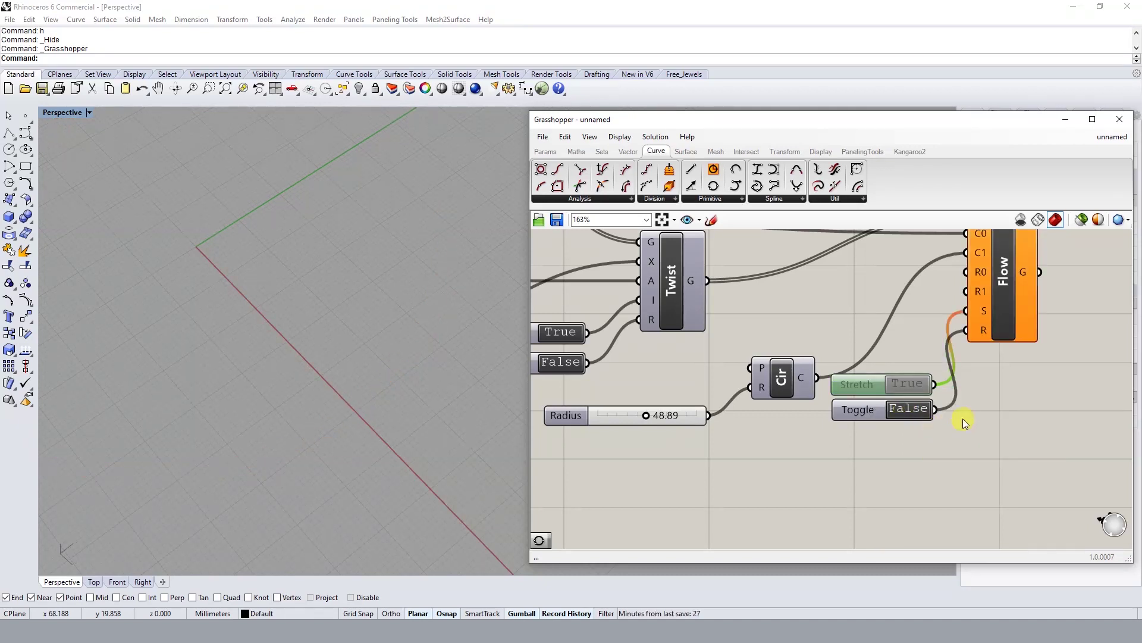
Set the Stretch toggle to False and turn off its preview.
{"action": "left_click", "coordinate": [901, 381]}
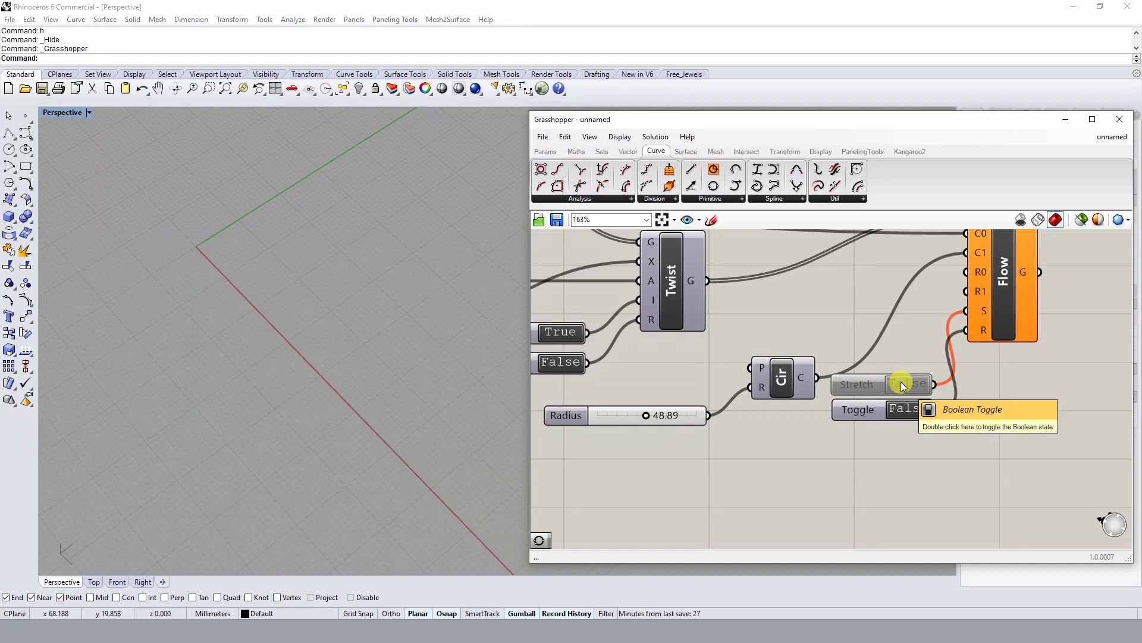
{"action": "scroll", "coordinate": [360, 371], "scroll_direction": "down", "scroll_amount": 3}
{"action": "scroll", "coordinate": [355, 371], "scroll_direction": "down", "scroll_amount": 3}
{"action": "scroll", "coordinate": [369, 375], "scroll_direction": "up", "scroll_amount": 3}
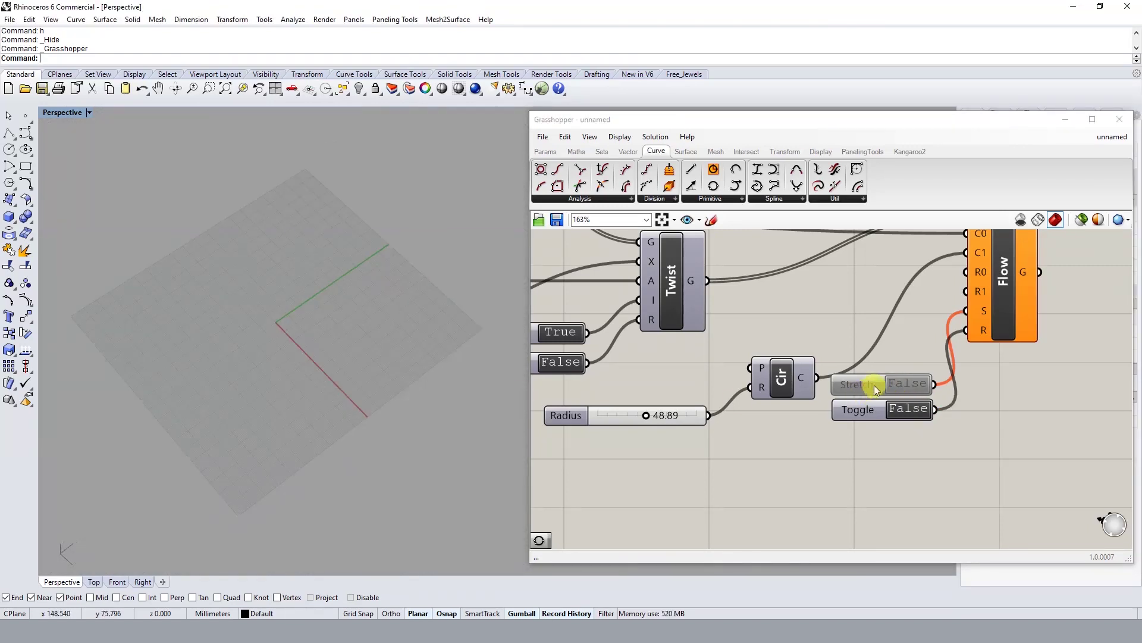
{"action": "left_click", "coordinate": [859, 386]}
{"action": "middle_click", "coordinate": [859, 384]}
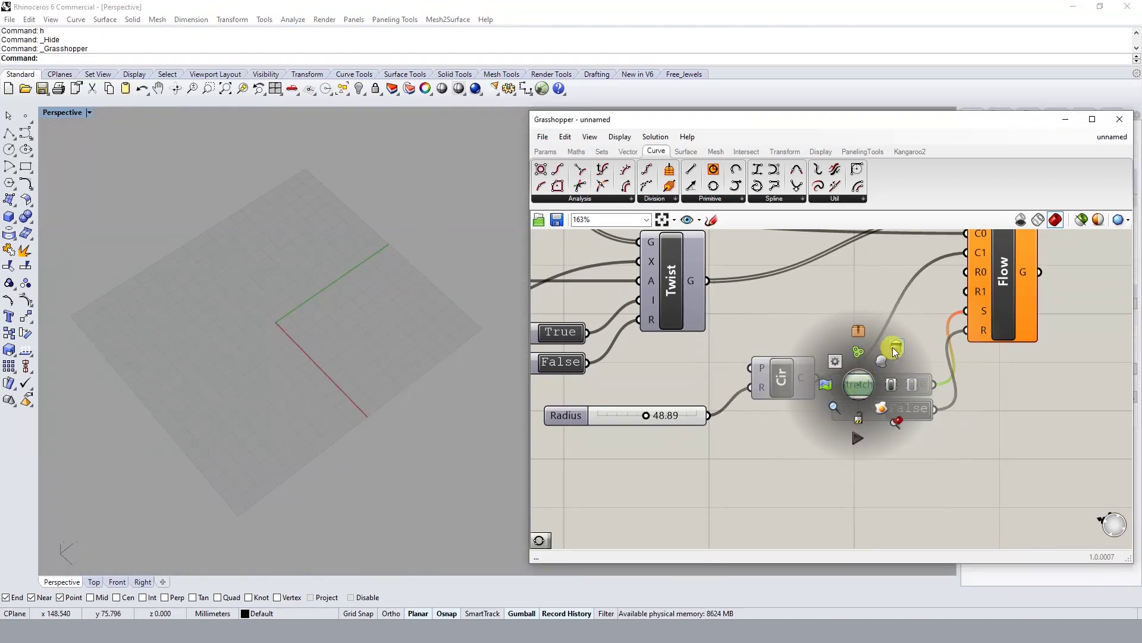
{"action": "left_click", "coordinate": [883, 360]}
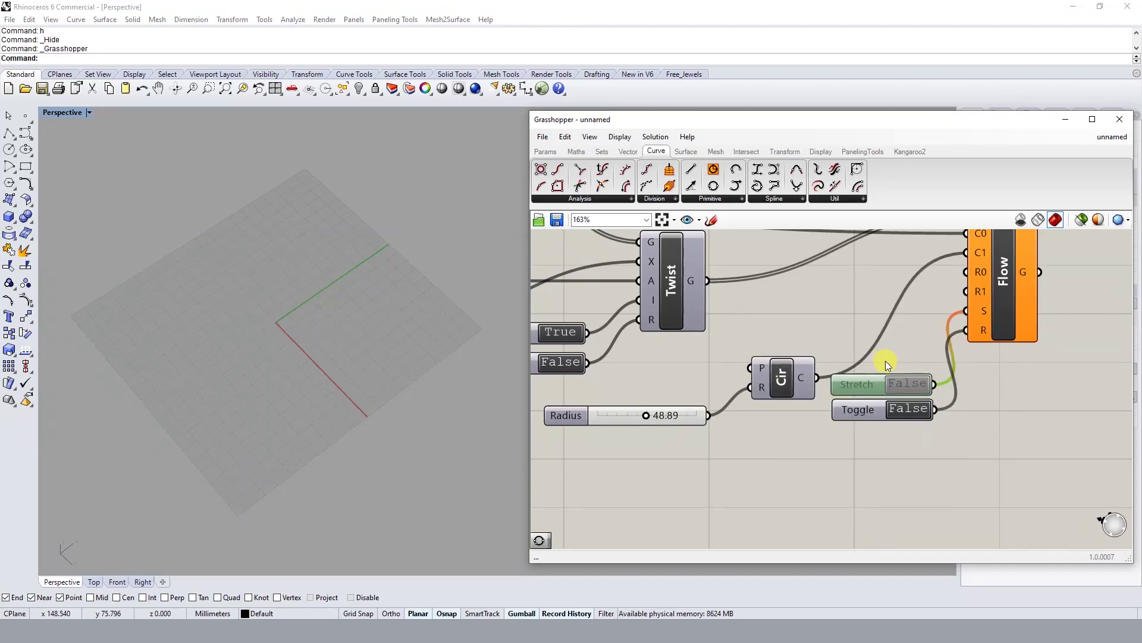
Confirm Stretch as the name of the Flow stretch toggle.
{"action": "left_click", "coordinate": [897, 384]}
{"action": "double_click", "coordinate": [884, 383]}
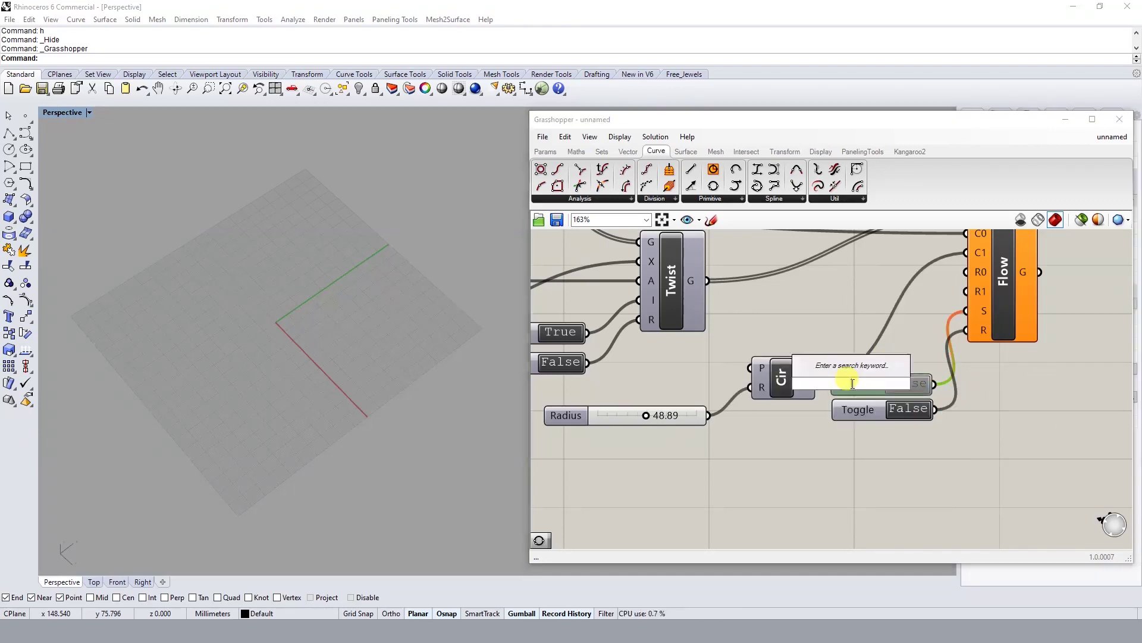
{"action": "left_click", "coordinate": [980, 382]}
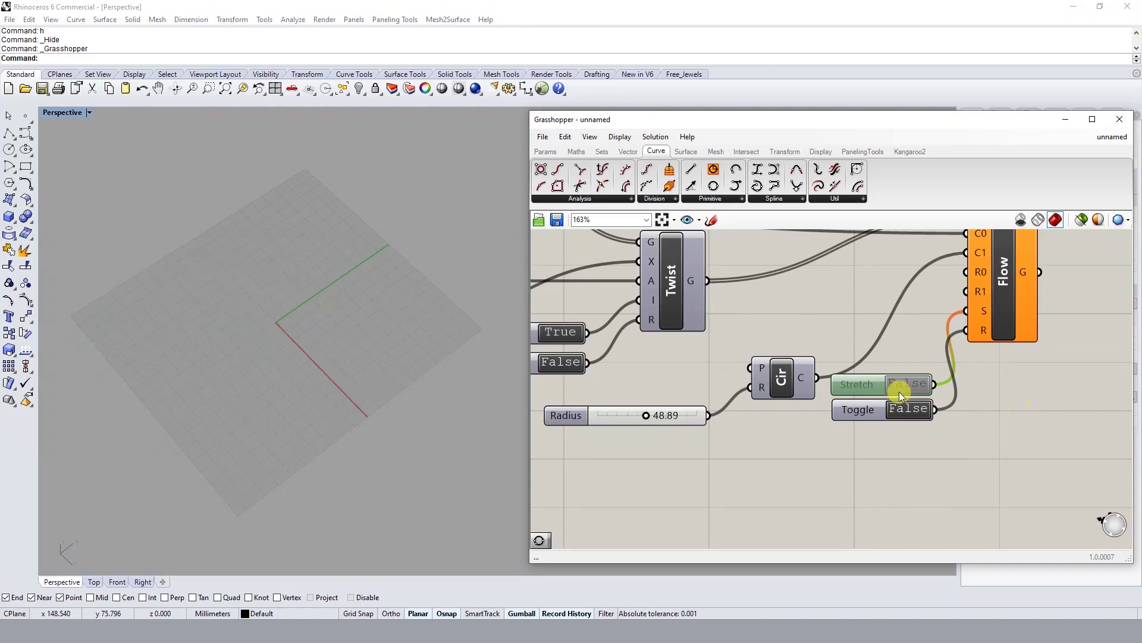
{"action": "right_click", "coordinate": [850, 384]}
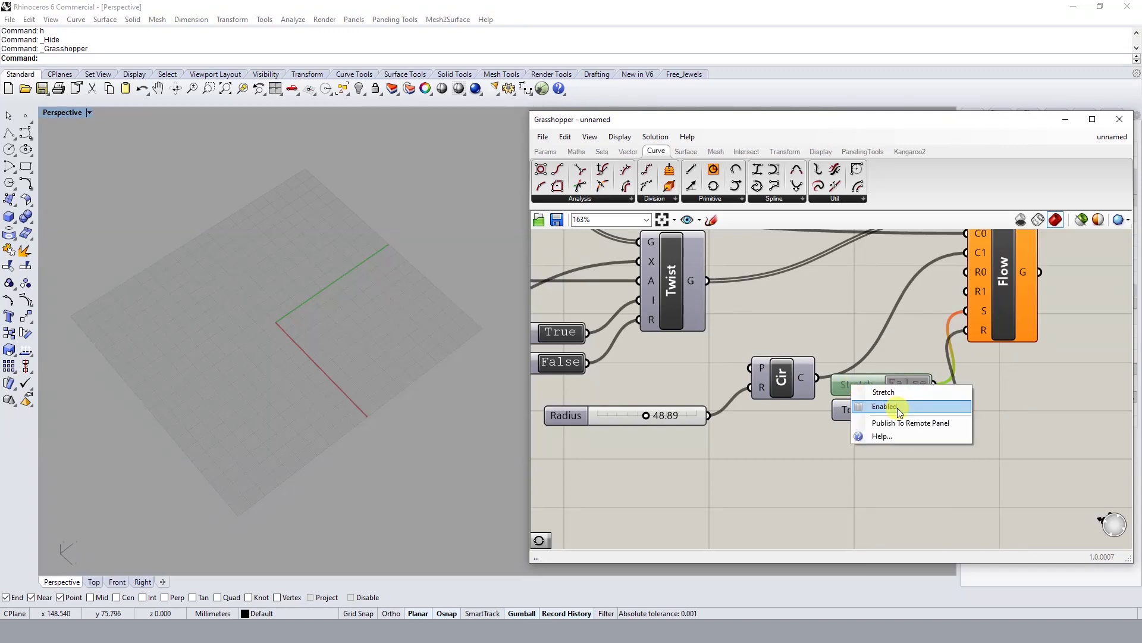
{"action": "key", "text": "Return"}
Set Stretch to True, compare with False, and leave it True for the full ring.
{"action": "scroll", "coordinate": [313, 360], "scroll_direction": "up", "scroll_amount": 3}
{"action": "scroll", "coordinate": [860, 366], "scroll_direction": "up", "scroll_amount": 1}
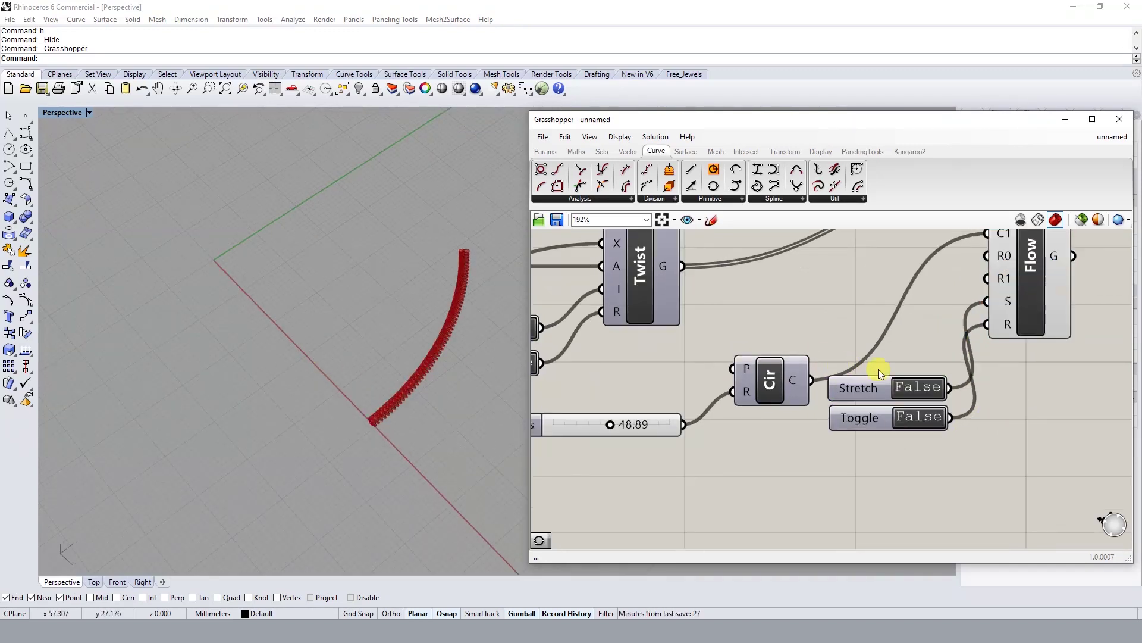
{"action": "double_click", "coordinate": [925, 393]}
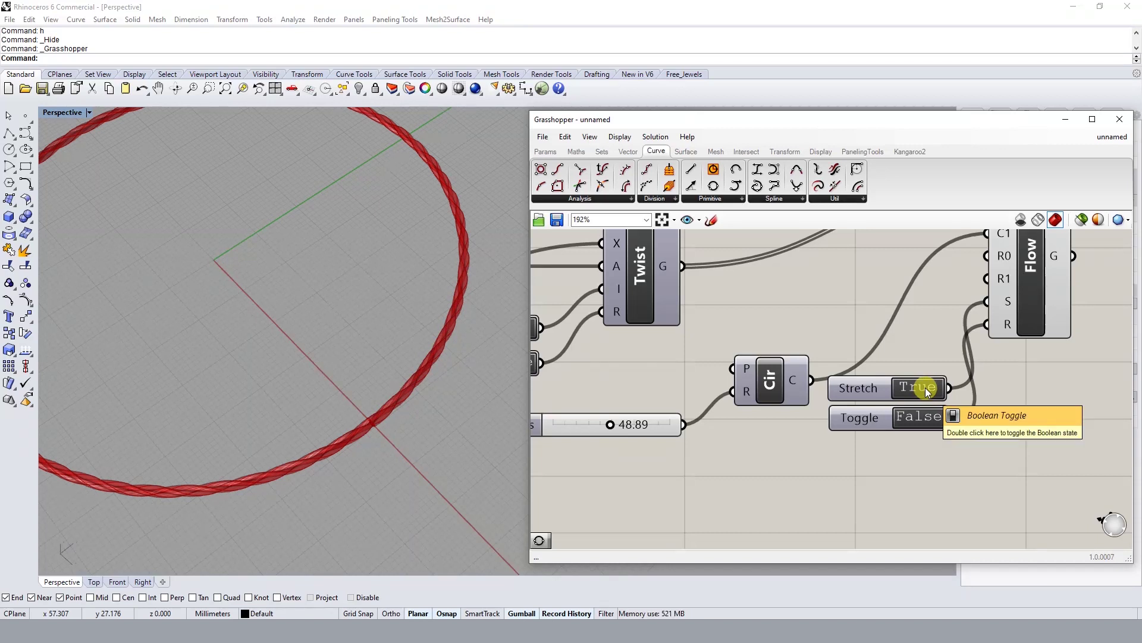
{"action": "double_click", "coordinate": [926, 387]}
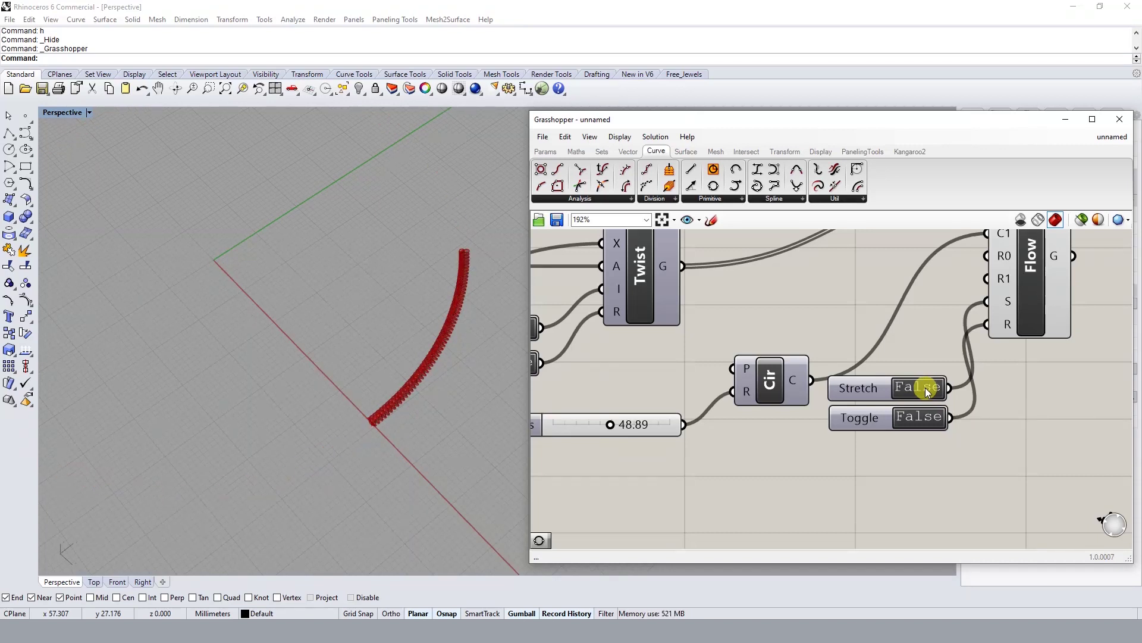
{"action": "double_click", "coordinate": [925, 388]}
{"action": "left_click", "coordinate": [854, 426]}
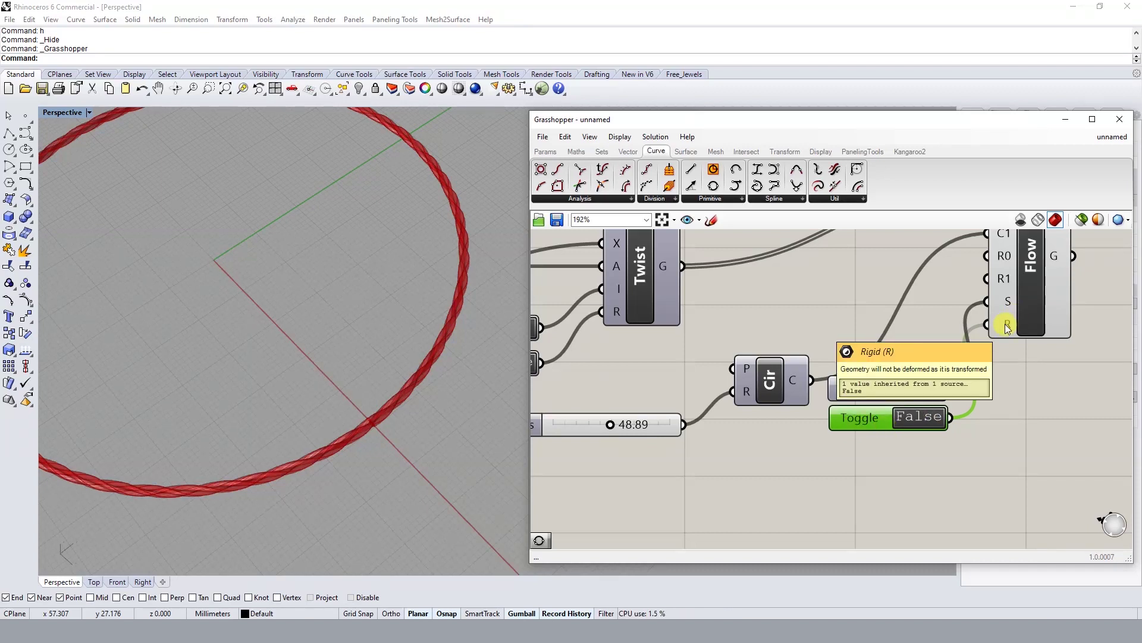
Replace the toggle's name Toggle with Rigid, keeping its value False.
{"action": "right_click", "coordinate": [867, 420]}
{"action": "left_click_drag", "start_coordinate": [921, 432], "coordinate": [869, 436]}
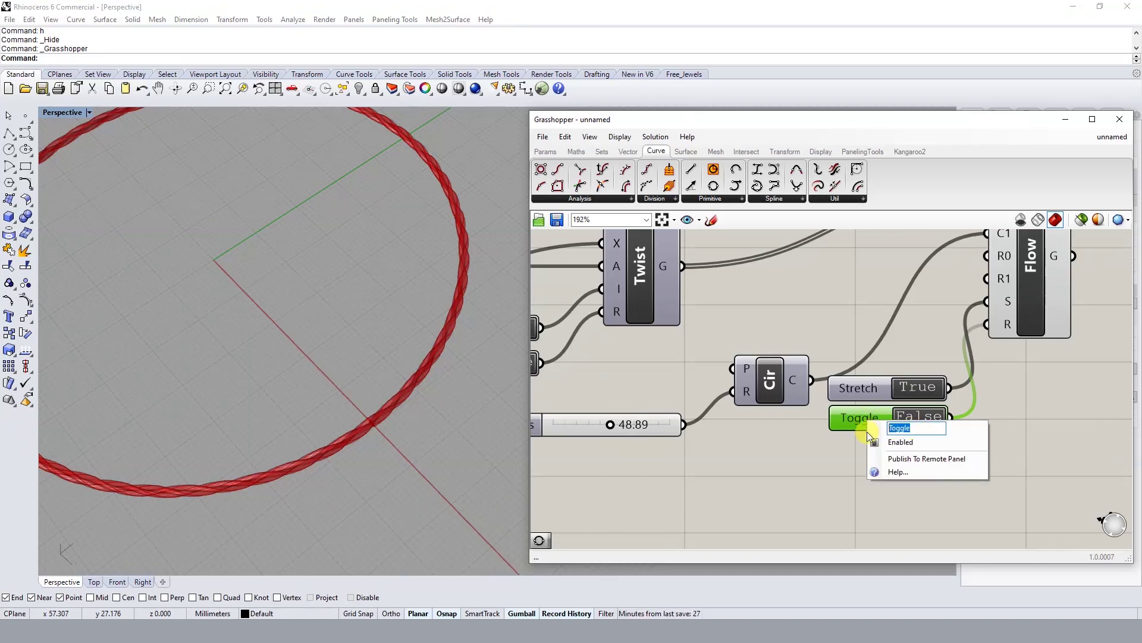
{"action": "type", "text": "Rigid"}
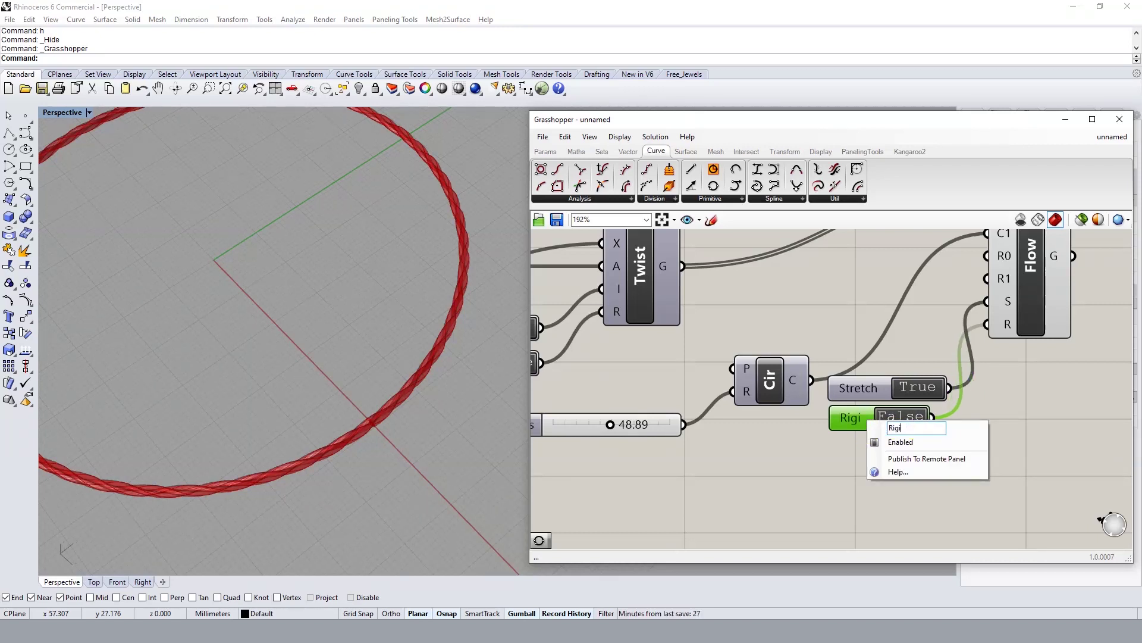
{"action": "left_click", "coordinate": [1019, 432]}
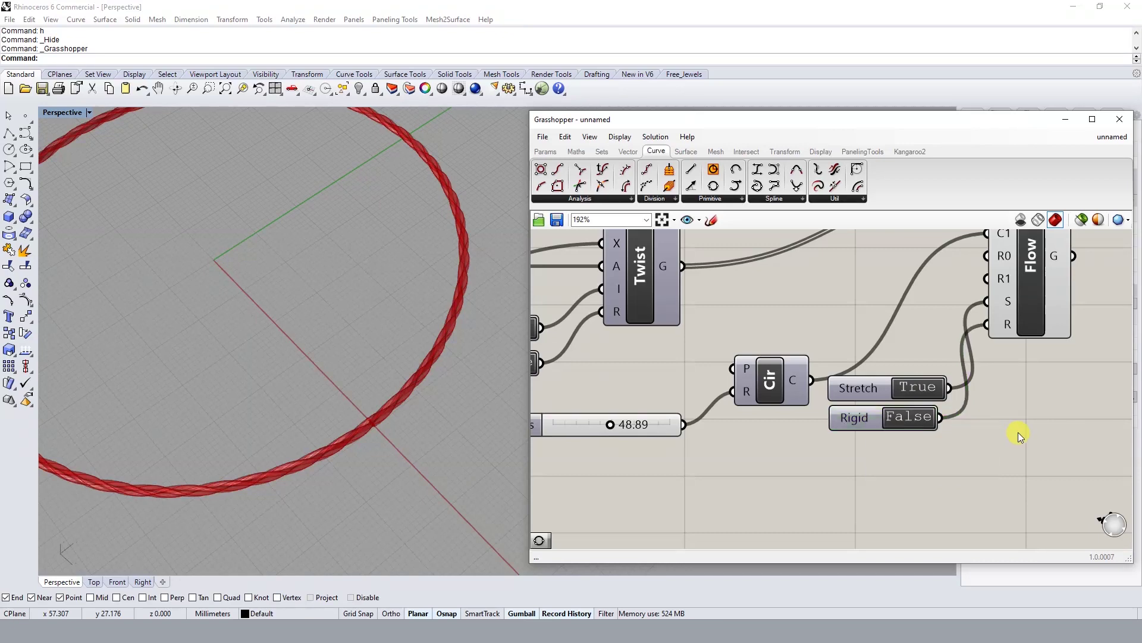
Select the Cir component and bring up its quick options menu.
{"action": "scroll", "coordinate": [800, 443], "scroll_direction": "down", "scroll_amount": 2}
{"action": "scroll", "coordinate": [785, 437], "scroll_direction": "down", "scroll_amount": 2}
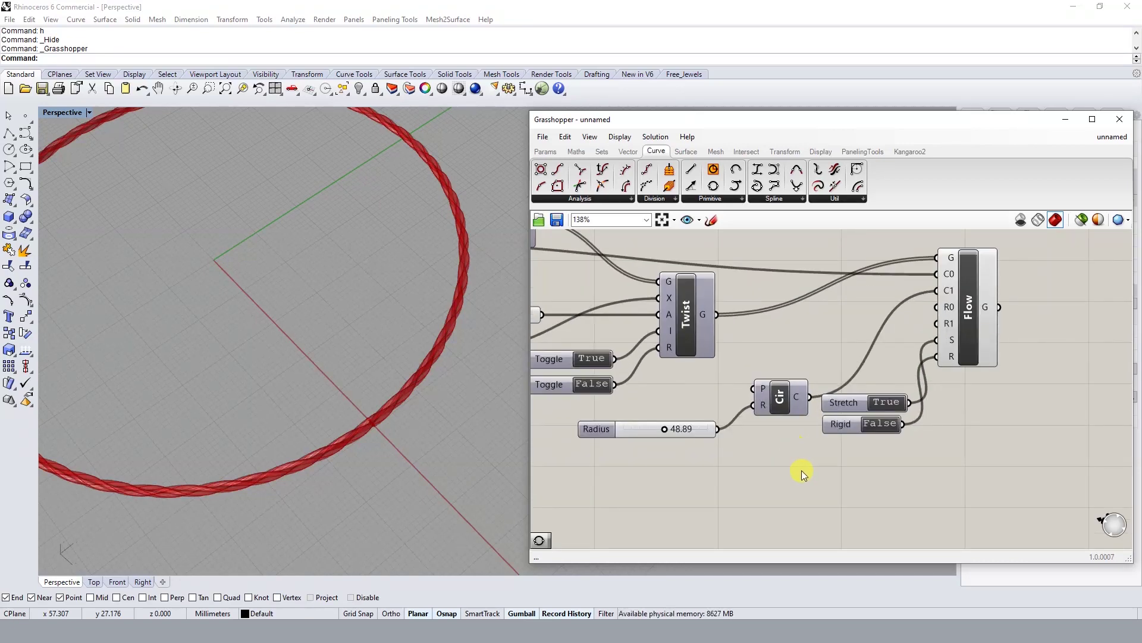
{"action": "left_click", "coordinate": [788, 415]}
{"action": "middle_click", "coordinate": [788, 415]}
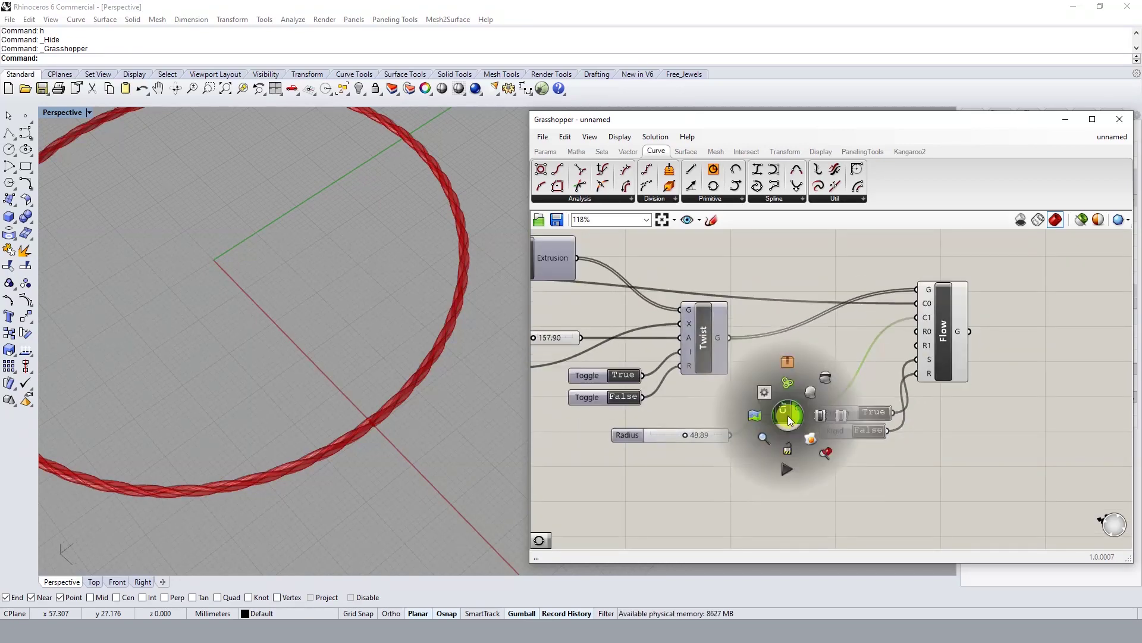
{"action": "scroll", "coordinate": [800, 488], "scroll_direction": "down", "scroll_amount": 4}
{"action": "scroll", "coordinate": [786, 493], "scroll_direction": "down", "scroll_amount": 4}
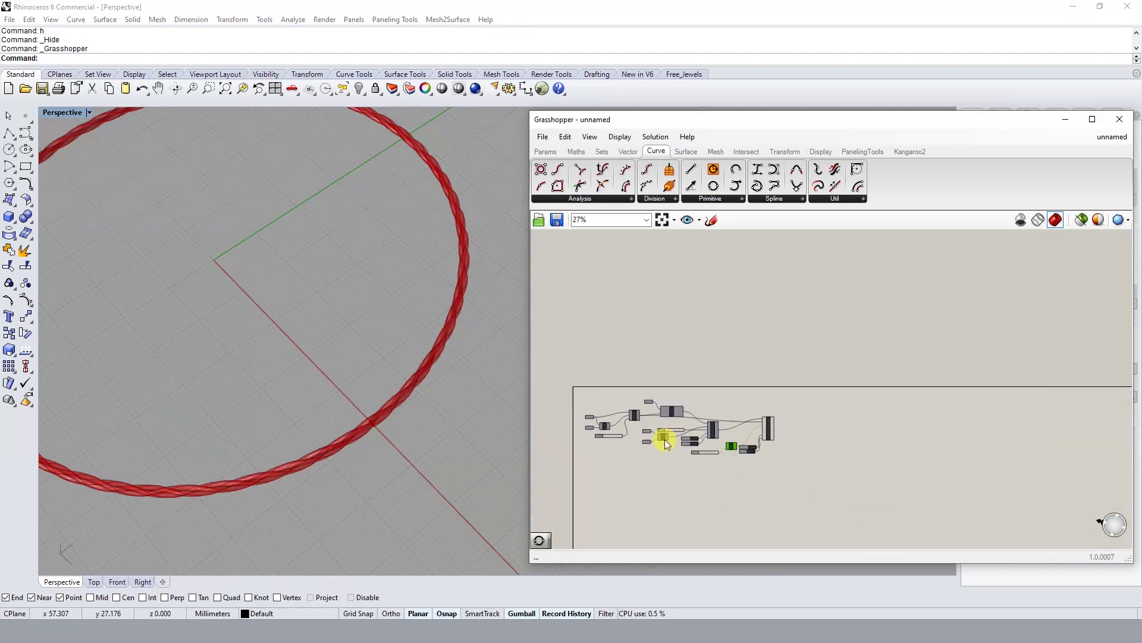
{"action": "scroll", "coordinate": [665, 440], "scroll_direction": "down", "scroll_amount": 4}
{"action": "scroll", "coordinate": [412, 400], "scroll_direction": "down", "scroll_amount": 4}
{"action": "scroll", "coordinate": [326, 364], "scroll_direction": "up", "scroll_amount": 1}
{"action": "scroll", "coordinate": [326, 366], "scroll_direction": "up", "scroll_amount": 3}
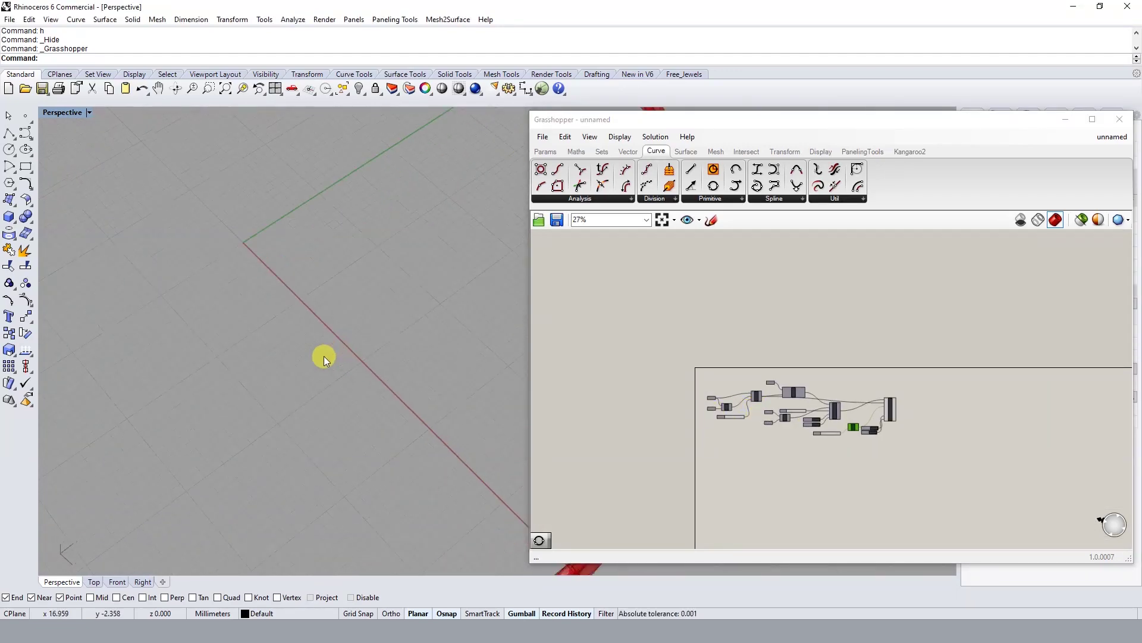
{"action": "scroll", "coordinate": [326, 365], "scroll_direction": "down", "scroll_amount": 2}
{"action": "scroll", "coordinate": [835, 393], "scroll_direction": "up", "scroll_amount": 3}
{"action": "scroll", "coordinate": [835, 393], "scroll_direction": "up", "scroll_amount": 3}
{"action": "left_click", "coordinate": [785, 353]}
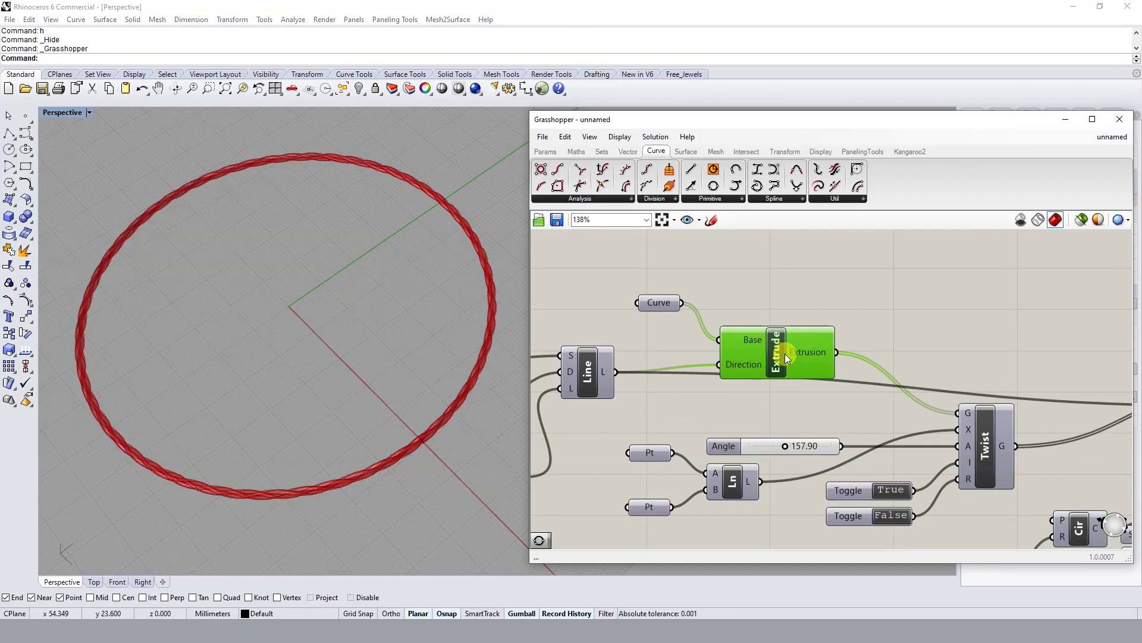
{"action": "right_click", "coordinate": [815, 359]}
{"action": "middle_click", "coordinate": [787, 339]}
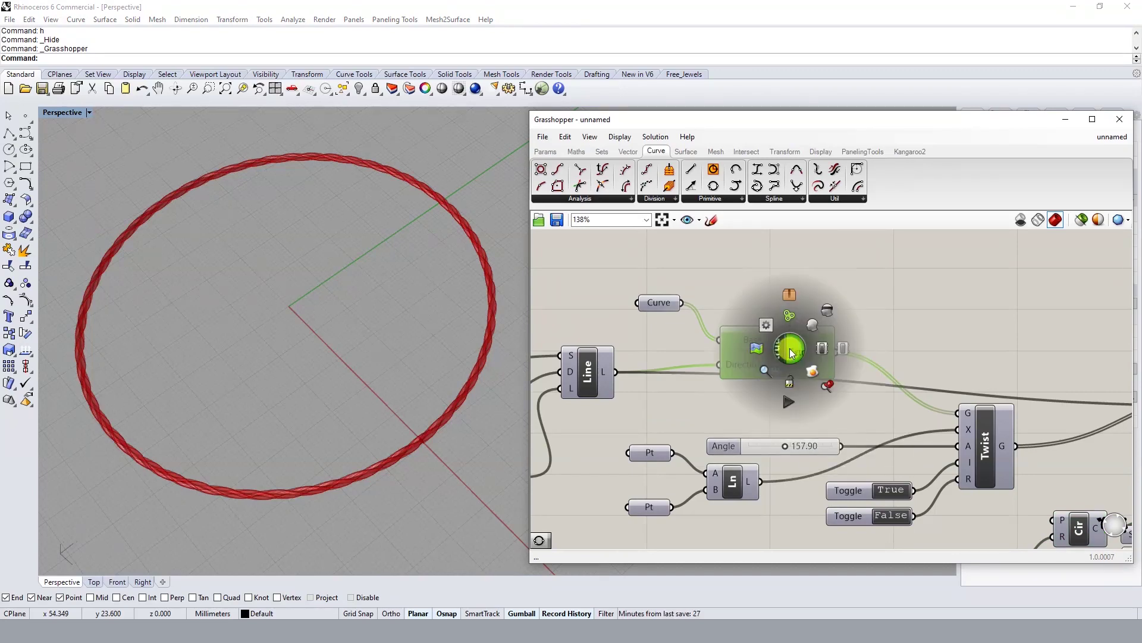
{"action": "scroll", "coordinate": [786, 345], "scroll_direction": "up", "scroll_amount": 1}
{"action": "left_click", "coordinate": [968, 405]}
{"action": "scroll", "coordinate": [967, 406], "scroll_direction": "down", "scroll_amount": 2}
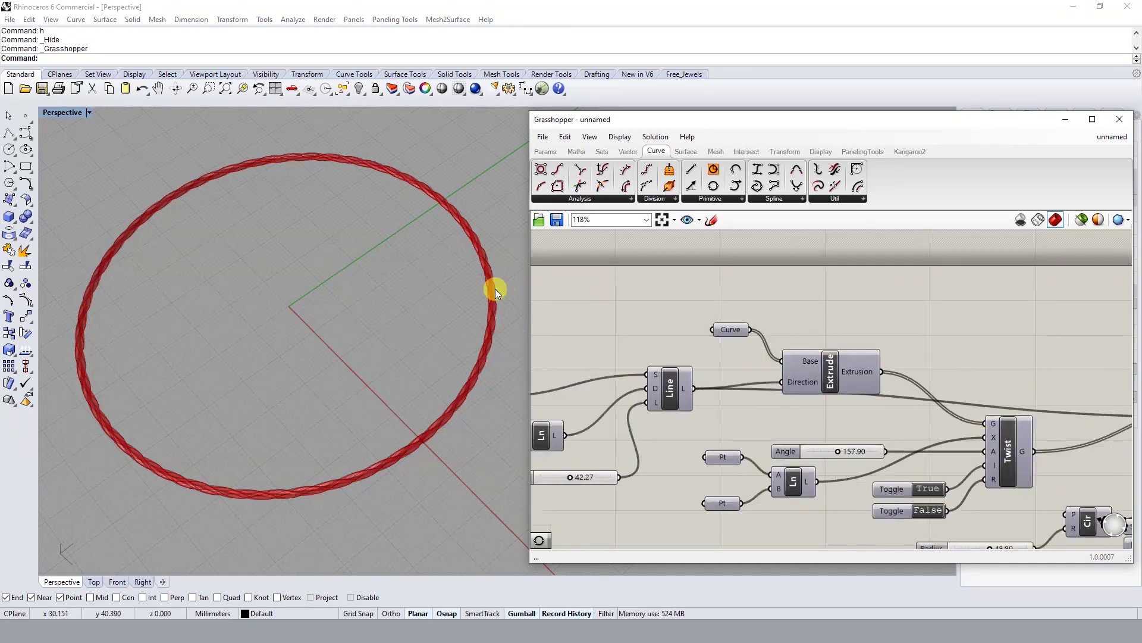
{"action": "scroll", "coordinate": [503, 285], "scroll_direction": "down", "scroll_amount": 1}
{"action": "left_click", "coordinate": [842, 357]}
{"action": "middle_click", "coordinate": [842, 357]}
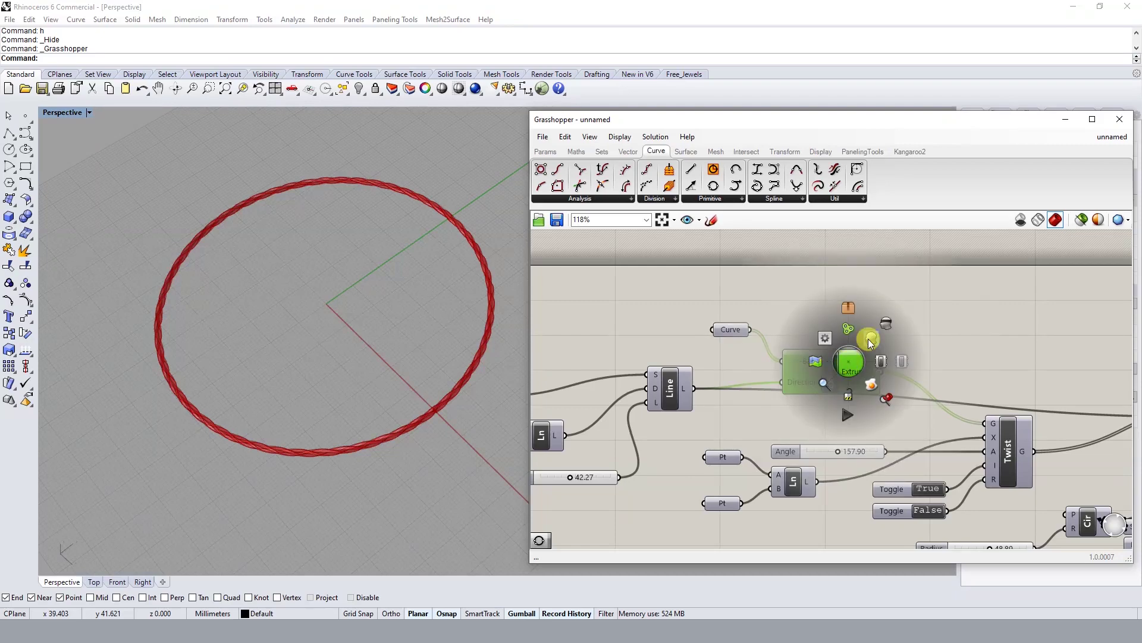
Switch on the Extrude component's preview in the viewport.
{"action": "left_click", "coordinate": [1013, 454]}
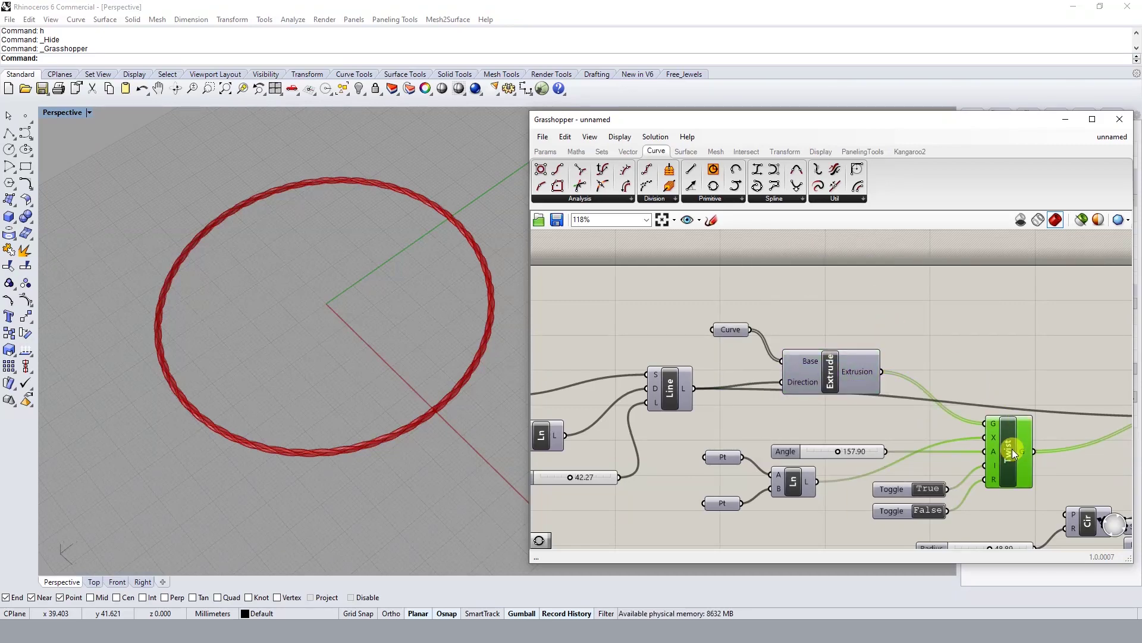
{"action": "middle_click", "coordinate": [1013, 454]}
{"action": "left_click", "coordinate": [1023, 329]}
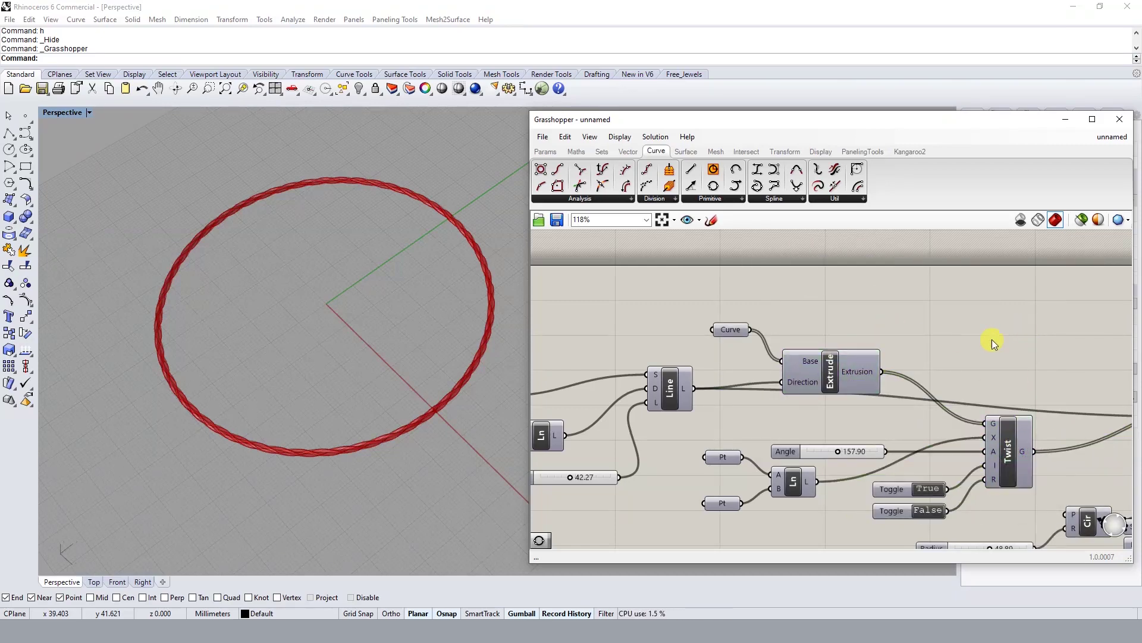
{"action": "scroll", "coordinate": [849, 338], "scroll_direction": "down", "scroll_amount": 2}
{"action": "scroll", "coordinate": [856, 360], "scroll_direction": "up", "scroll_amount": 2}
{"action": "left_click", "coordinate": [837, 358]}
{"action": "middle_click", "coordinate": [836, 357]}
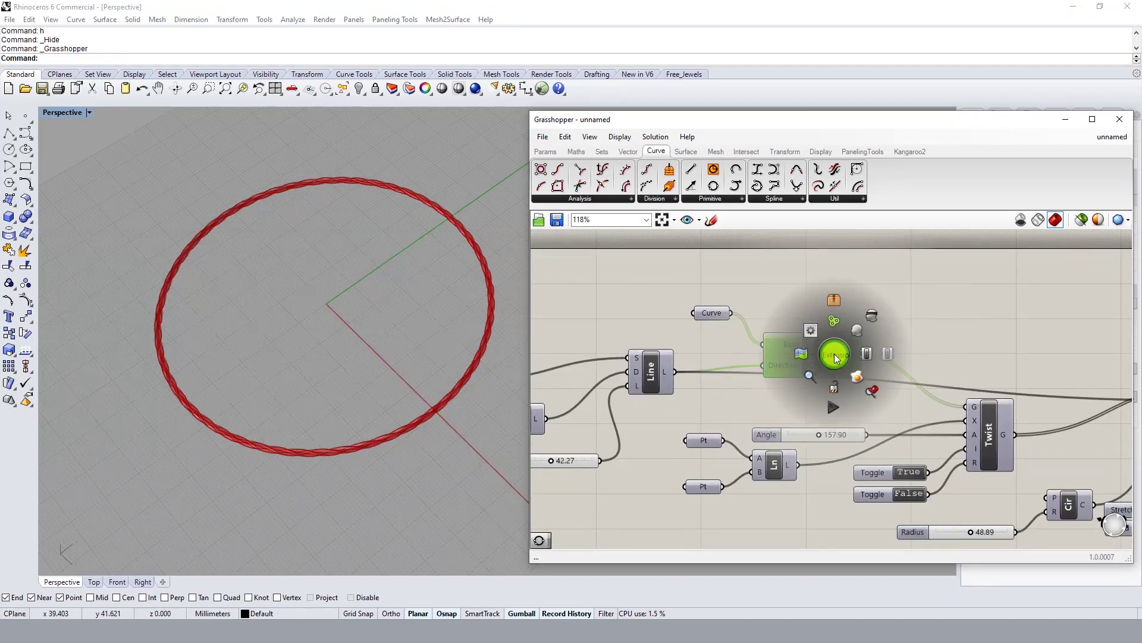
{"action": "left_click", "coordinate": [860, 331]}
Show the Twist result's preview, then hide it again.
{"action": "middle_click", "coordinate": [993, 444]}
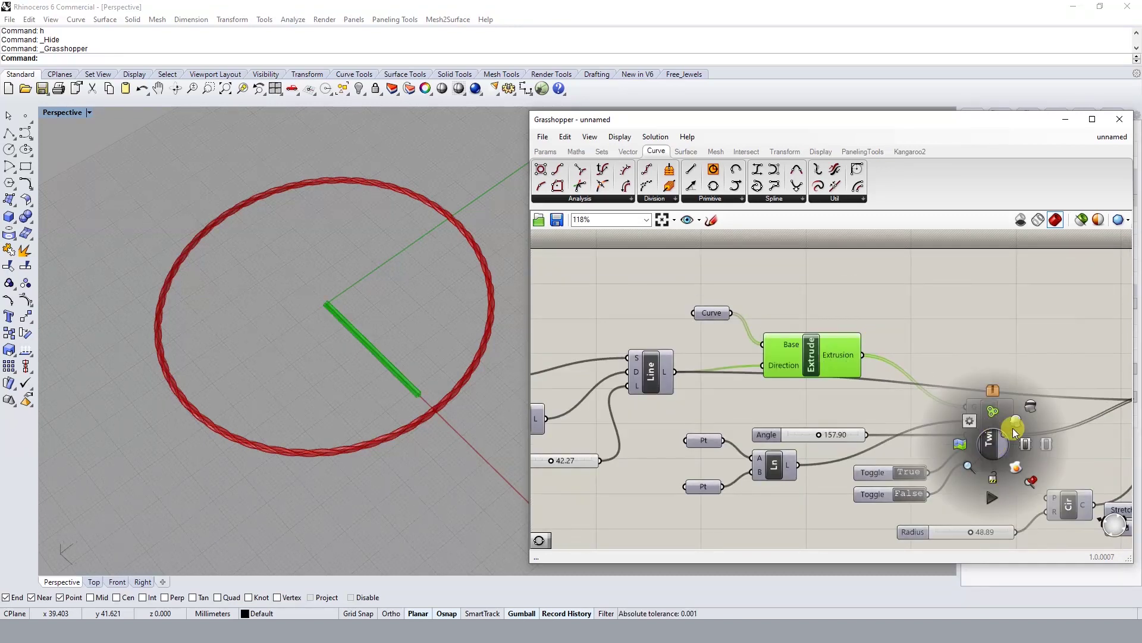
{"action": "left_click", "coordinate": [1000, 429]}
{"action": "middle_click", "coordinate": [1001, 428]}
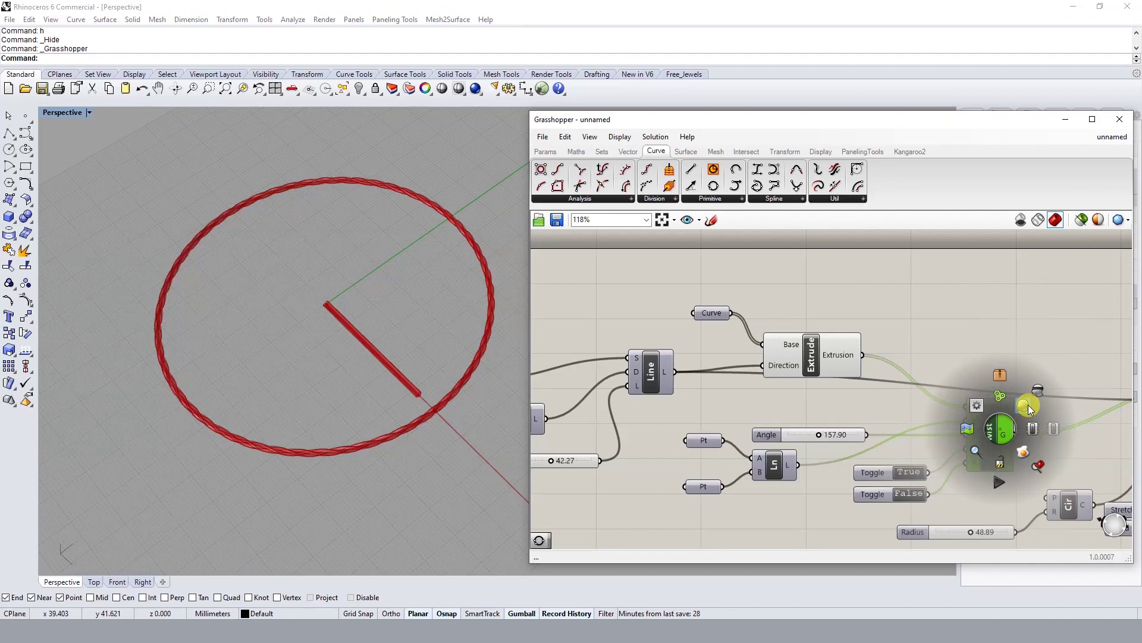
{"action": "left_click", "coordinate": [1028, 404]}
{"action": "scroll", "coordinate": [386, 360], "scroll_direction": "up", "scroll_amount": 5}
{"action": "left_click", "coordinate": [811, 360]}
{"action": "left_click", "coordinate": [991, 430]}
{"action": "middle_click", "coordinate": [992, 429]}
{"action": "left_click", "coordinate": [1025, 393]}
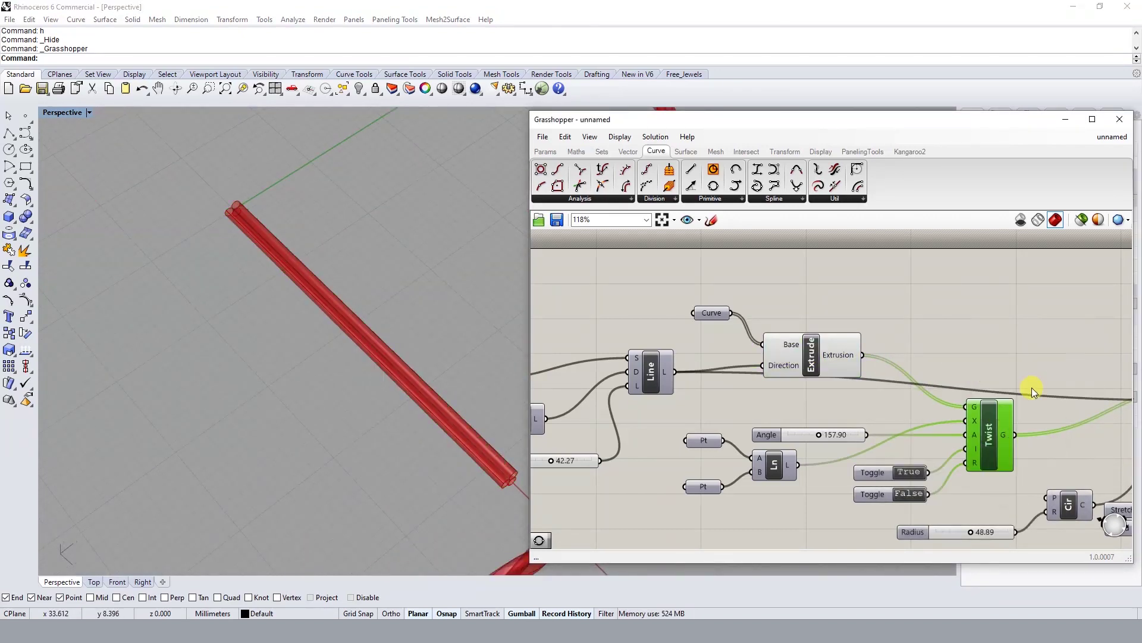
Toggle the Twist and Extrude previews and orbit to view the straight ribbed bar.
{"action": "scroll", "coordinate": [206, 249], "scroll_direction": "down", "scroll_amount": 2}
{"action": "scroll", "coordinate": [393, 359], "scroll_direction": "down", "scroll_amount": 2}
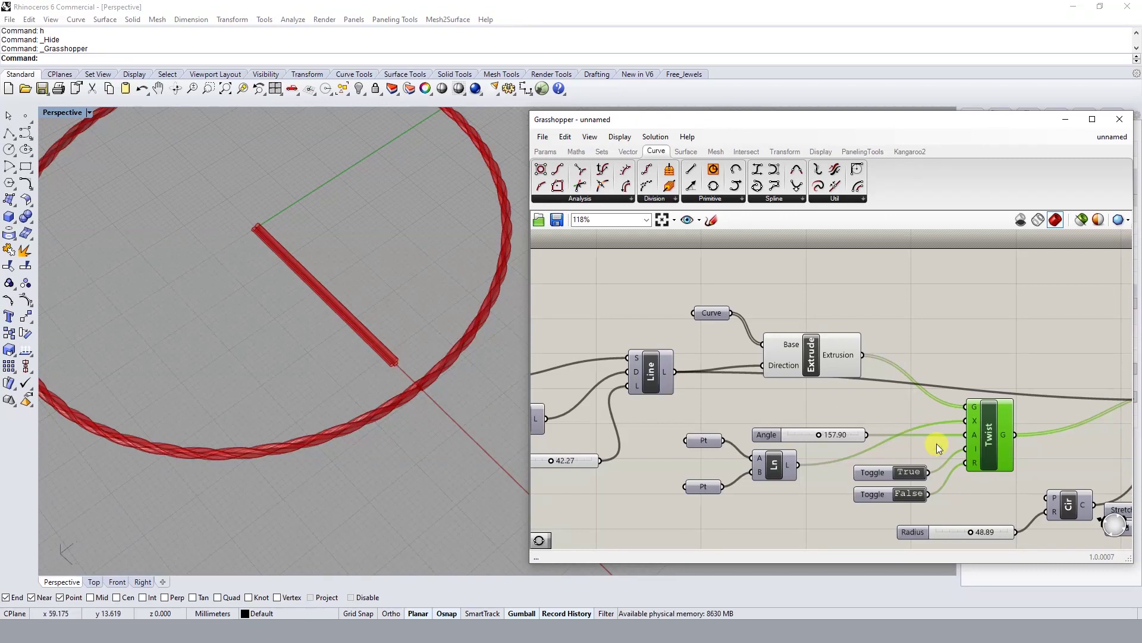
{"action": "middle_click", "coordinate": [988, 445]}
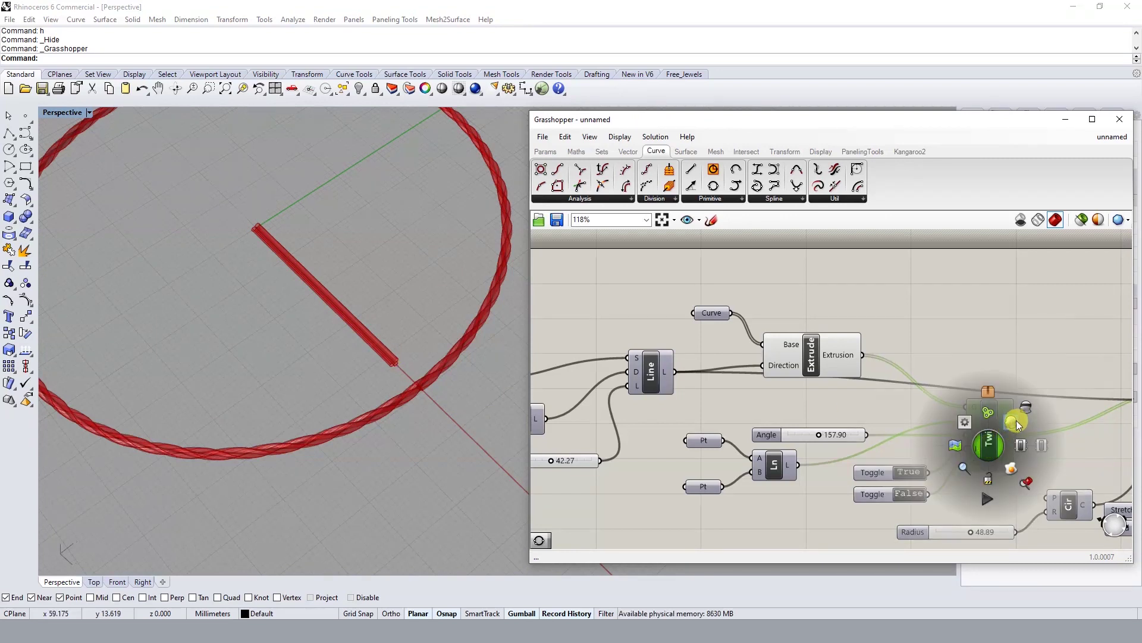
{"action": "left_click", "coordinate": [1016, 420]}
{"action": "middle_click", "coordinate": [836, 365]}
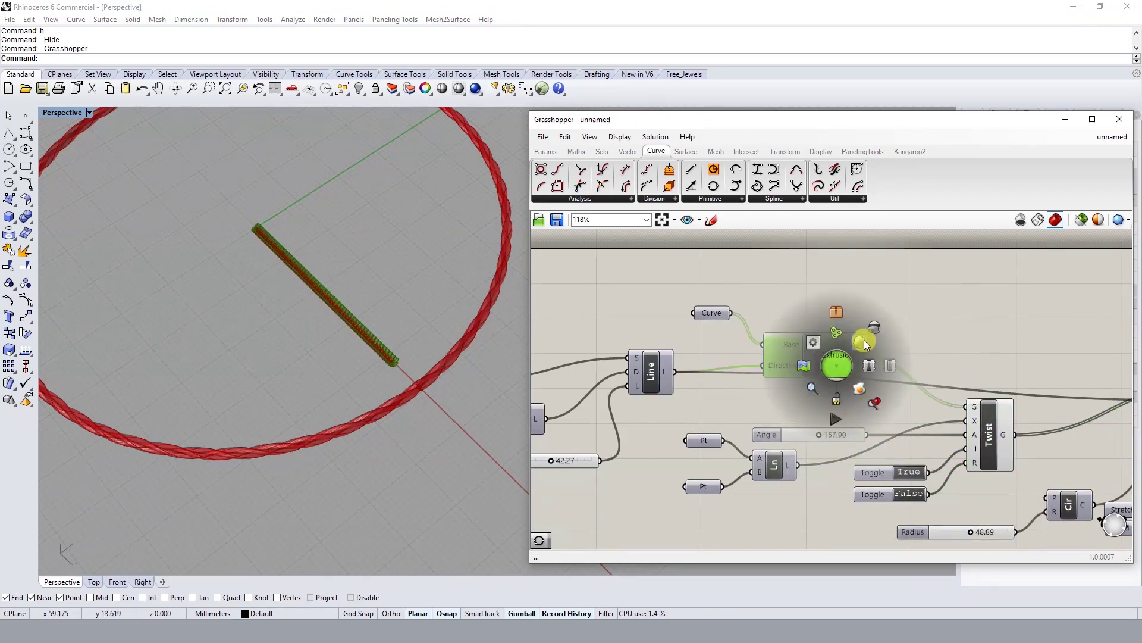
{"action": "left_click", "coordinate": [875, 330]}
{"action": "mouse_move", "coordinate": [398, 310]}
{"action": "right_mouse_down"}
{"action": "mouse_move", "coordinate": [362, 338]}
{"action": "mouse_move", "coordinate": [339, 403]}
{"action": "right_mouse_up"}
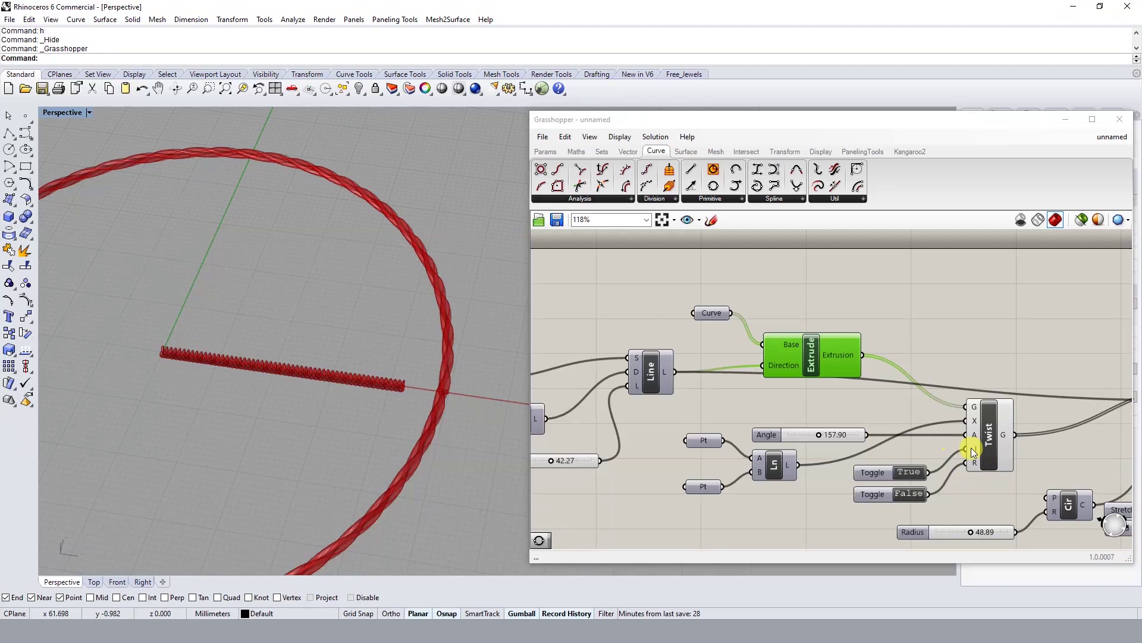
{"action": "scroll", "coordinate": [955, 483], "scroll_direction": "up", "scroll_amount": 2}
{"action": "scroll", "coordinate": [969, 491], "scroll_direction": "up", "scroll_amount": 2}
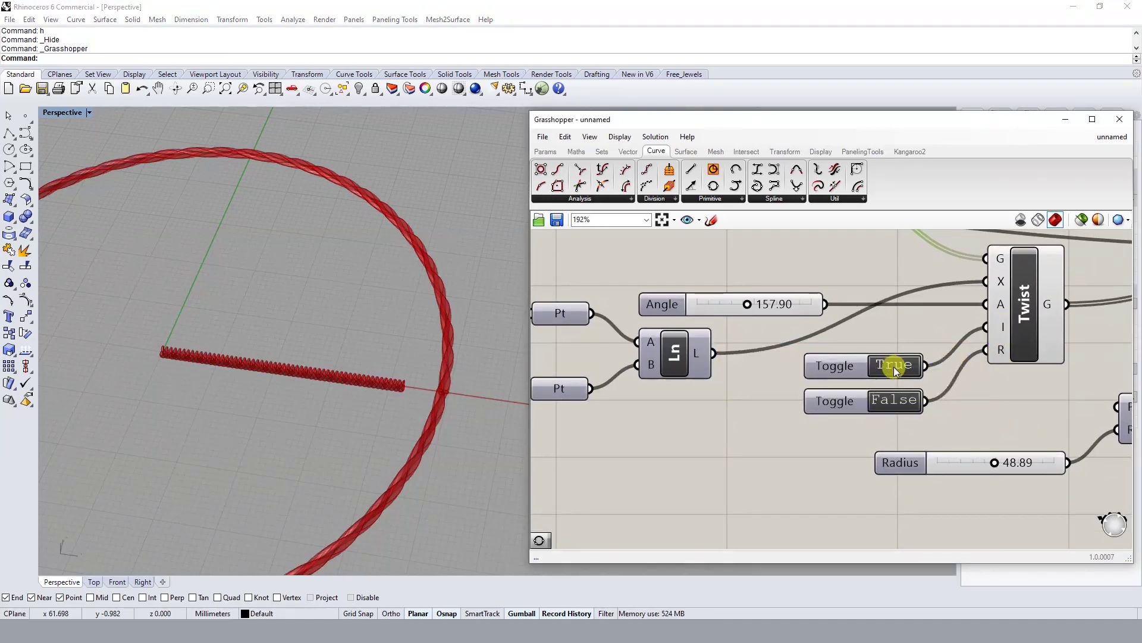
Set the upper Twist toggle to False.
{"action": "double_click", "coordinate": [894, 364]}
{"action": "double_click", "coordinate": [894, 365]}
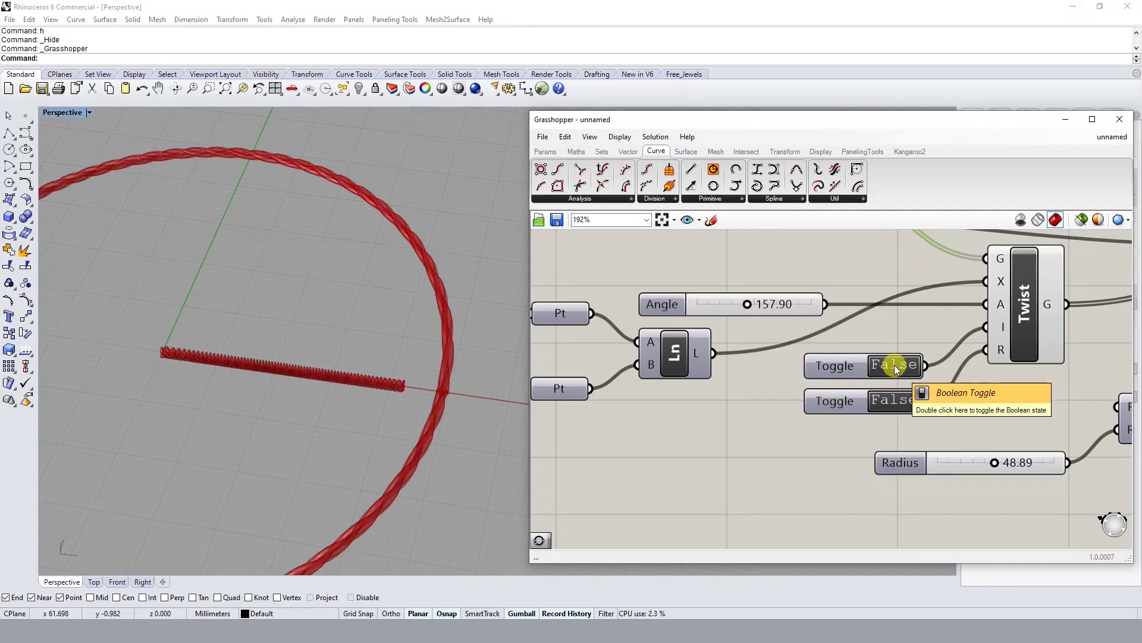
{"action": "right_click_drag", "start_coordinate": [814, 295], "coordinate": [868, 327]}
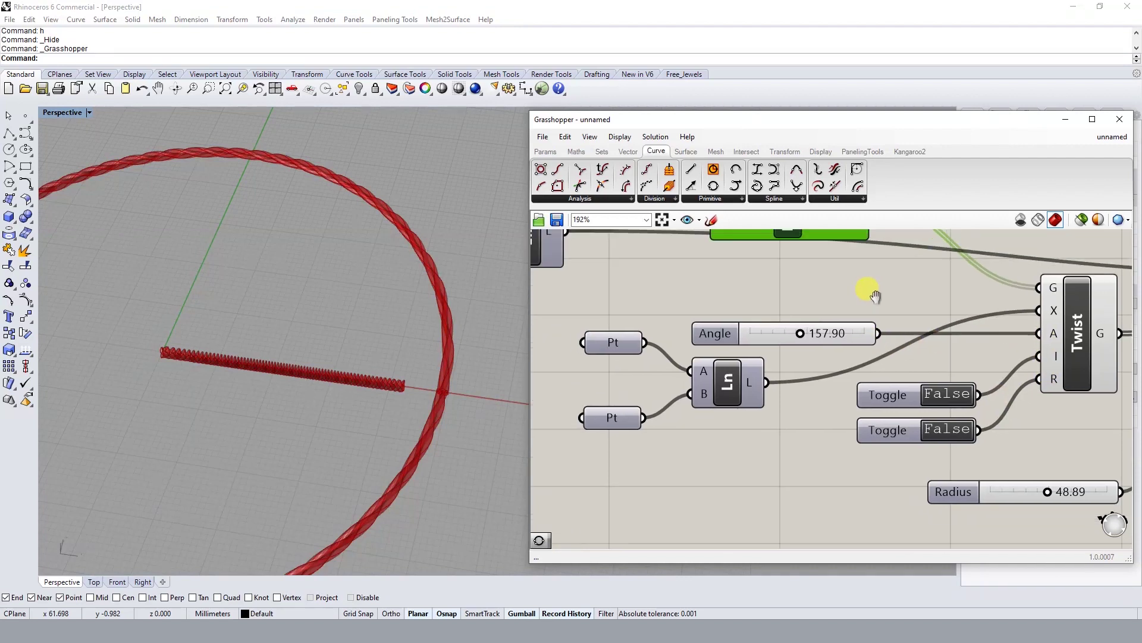
Drag the twist Angle slider from 157.90 down to about 90.25.
{"action": "left_click_drag", "start_coordinate": [798, 335], "coordinate": [784, 333]}
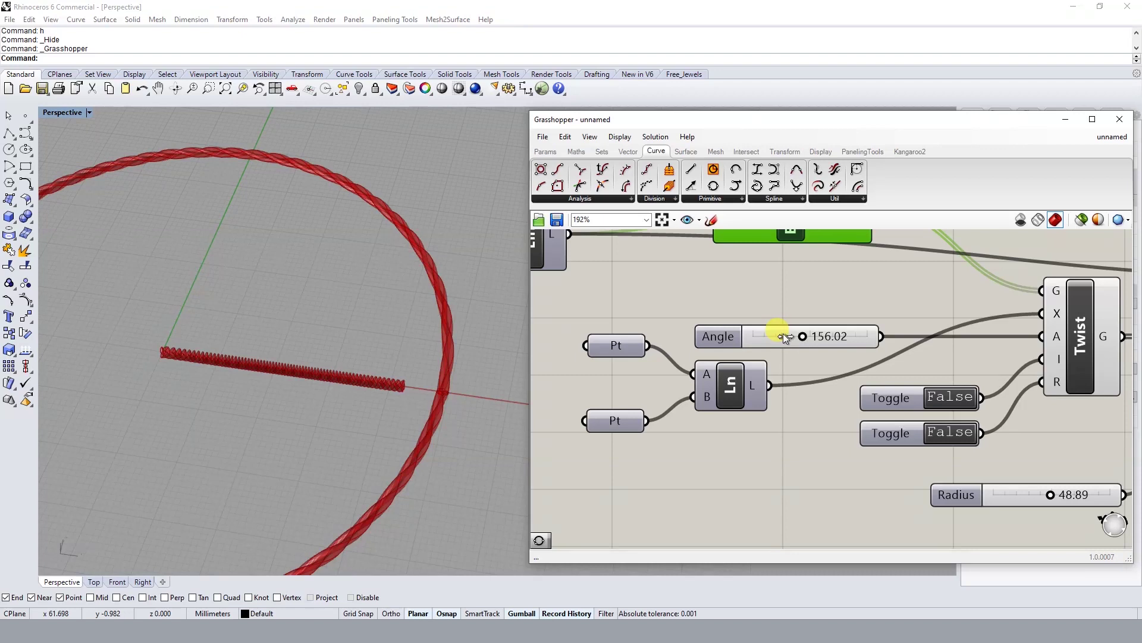
{"action": "left_click_drag", "start_coordinate": [816, 337], "coordinate": [781, 336]}
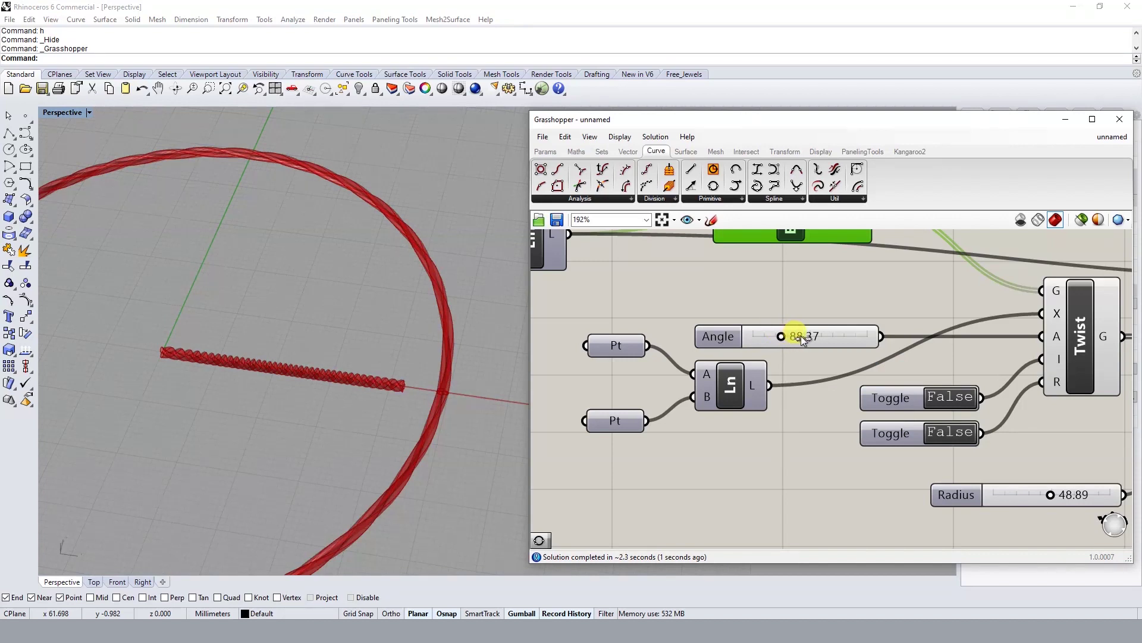
{"action": "left_click_drag", "start_coordinate": [797, 338], "coordinate": [799, 337]}
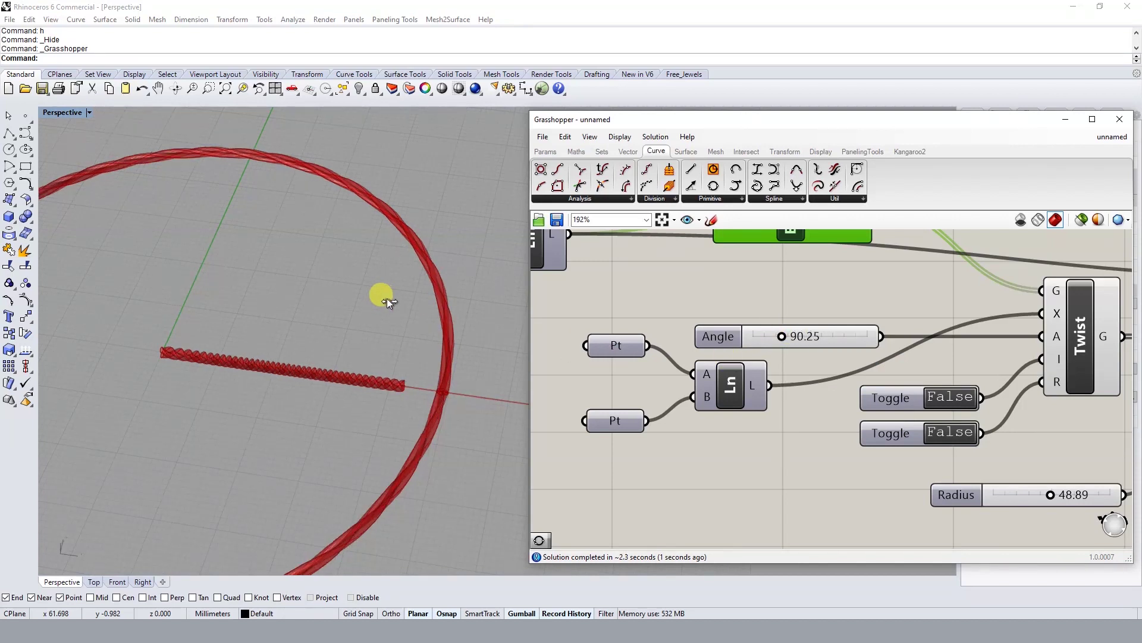
{"action": "scroll", "coordinate": [411, 332], "scroll_direction": "down", "scroll_amount": 3}
Drag the circle's Radius slider down from 48.89 to 18.40.
{"action": "left_click", "coordinate": [807, 451]}
{"action": "right_click_drag", "start_coordinate": [808, 447], "coordinate": [744, 411]}
{"action": "scroll", "coordinate": [824, 452], "scroll_direction": "up", "scroll_amount": 2}
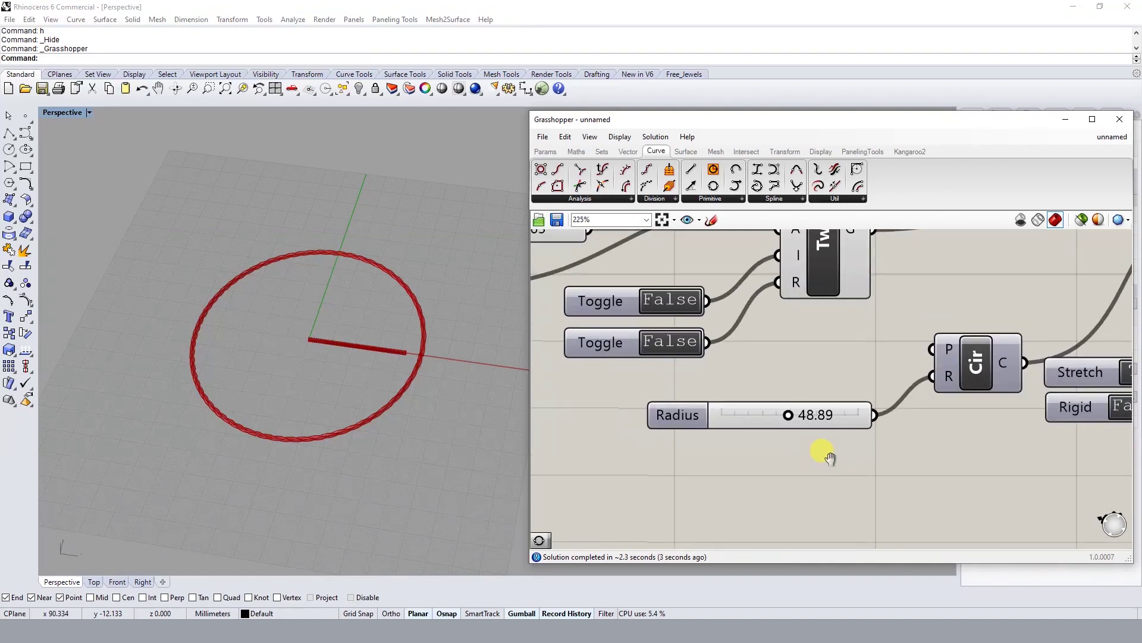
{"action": "right_click_drag", "start_coordinate": [824, 452], "coordinate": [891, 415]}
{"action": "scroll", "coordinate": [891, 415], "scroll_direction": "up", "scroll_amount": 1}
{"action": "left_click_drag", "start_coordinate": [873, 411], "coordinate": [850, 417]}
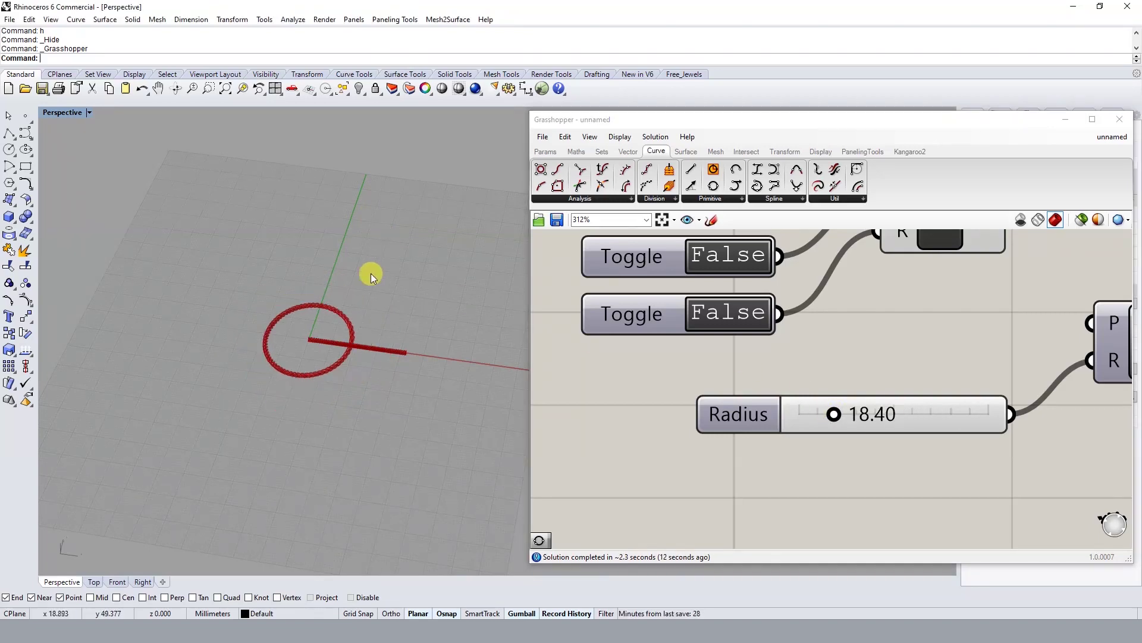
Orbit and zoom the Perspective view to inspect the smaller twisted rope ring.
{"action": "scroll", "coordinate": [371, 273], "scroll_direction": "up", "scroll_amount": 5}
{"action": "scroll", "coordinate": [329, 327], "scroll_direction": "up", "scroll_amount": 3}
{"action": "right_click_drag", "start_coordinate": [352, 255], "coordinate": [337, 327]}
{"action": "scroll", "coordinate": [333, 286], "scroll_direction": "down", "scroll_amount": 3}
{"action": "scroll", "coordinate": [343, 350], "scroll_direction": "down", "scroll_amount": 3}
{"action": "scroll", "coordinate": [316, 324], "scroll_direction": "up", "scroll_amount": 2}
{"action": "scroll", "coordinate": [420, 419], "scroll_direction": "down", "scroll_amount": 2}
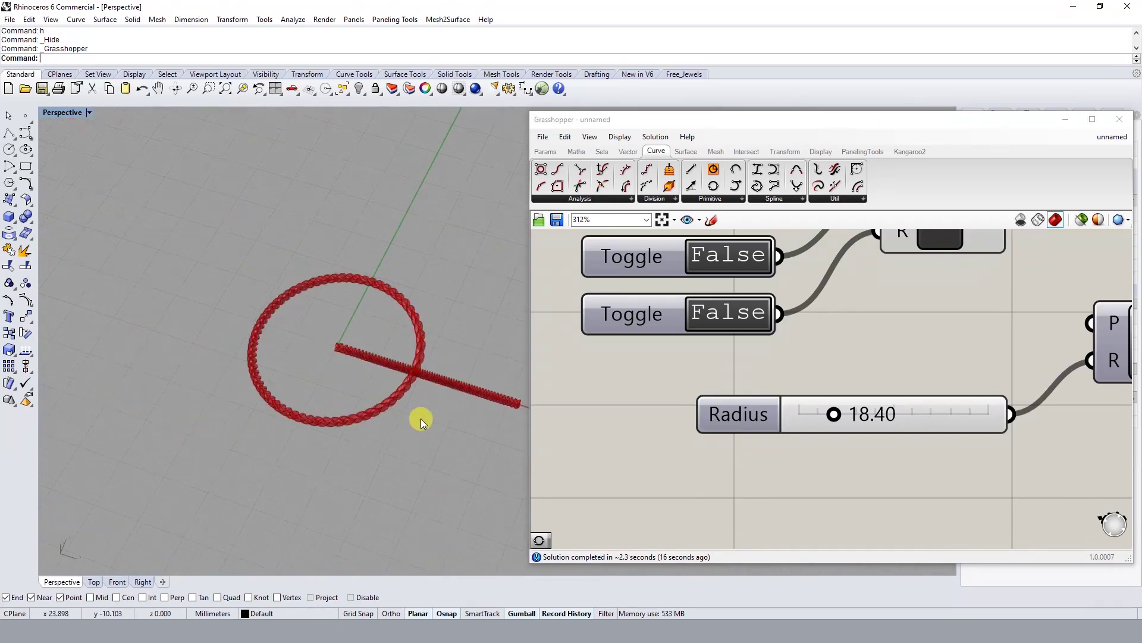
{"action": "right_click_drag", "start_coordinate": [420, 419], "coordinate": [416, 260]}
{"action": "left_click_drag", "start_coordinate": [421, 241], "coordinate": [368, 306]}
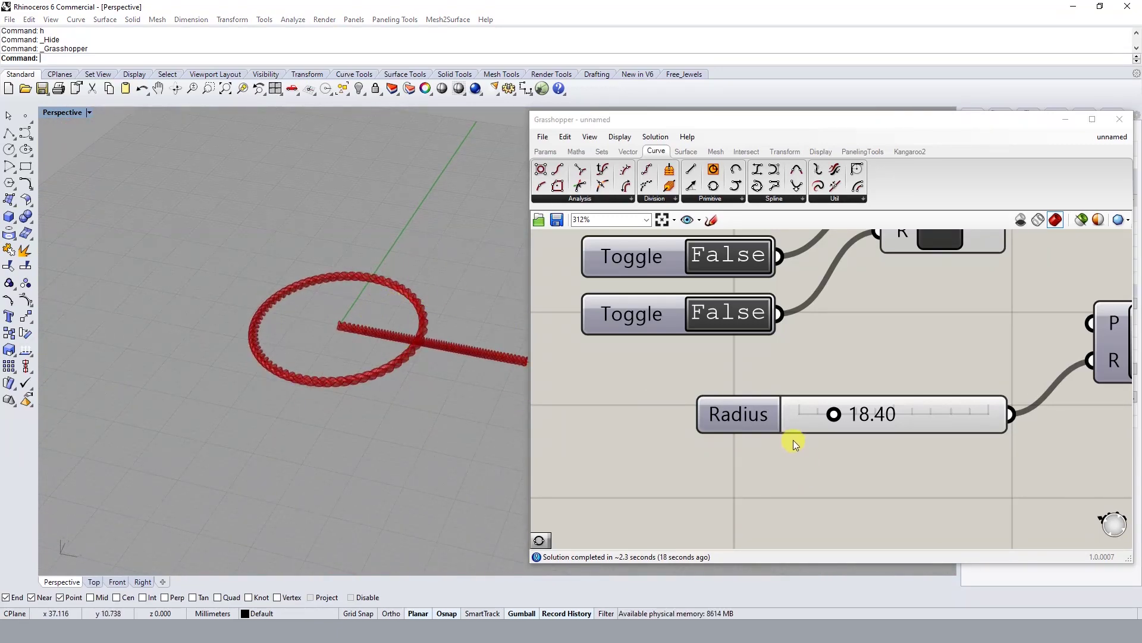
{"action": "scroll", "coordinate": [821, 436], "scroll_direction": "down", "scroll_amount": 2}
{"action": "middle_click", "coordinate": [996, 435]}
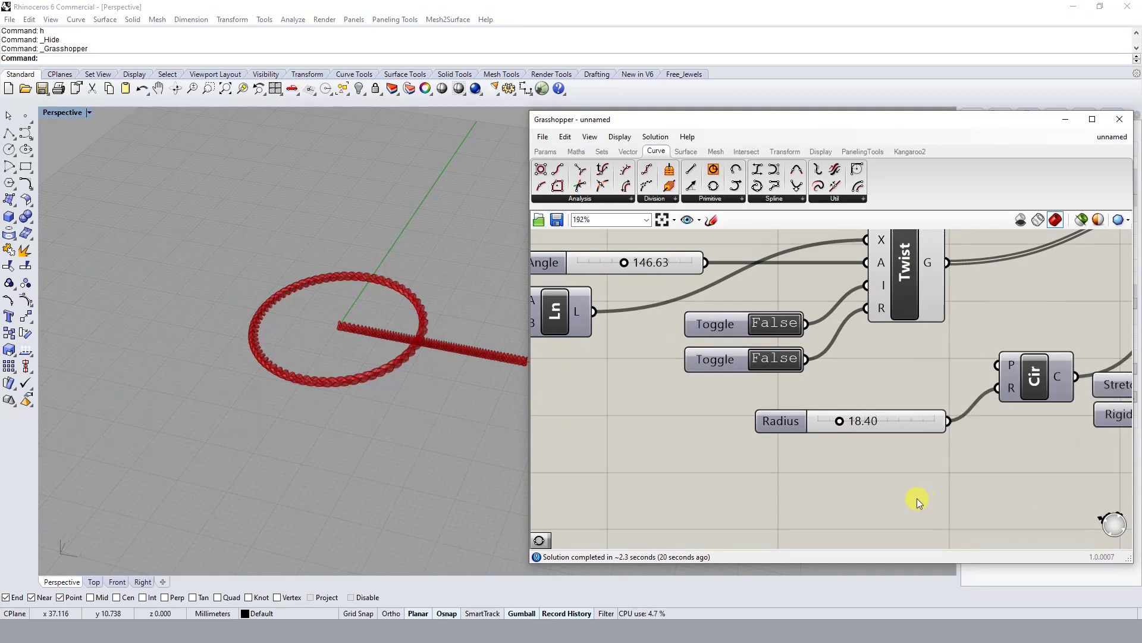
Select the Grasshopper circle component and tilt the view slightly to review the ring.
{"action": "left_click", "coordinate": [1042, 393]}
{"action": "middle_click", "coordinate": [1033, 382]}
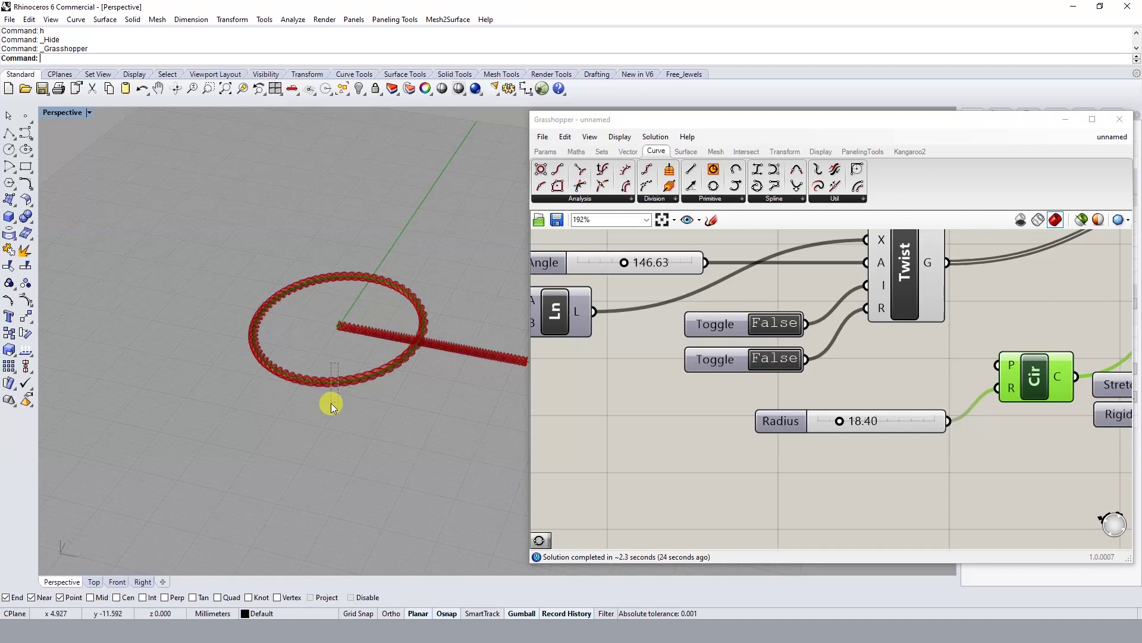
{"action": "mouse_move", "coordinate": [337, 444]}
{"action": "right_mouse_down"}
{"action": "mouse_move", "coordinate": [334, 409]}
{"action": "mouse_move", "coordinate": [339, 423]}
{"action": "right_mouse_up"}
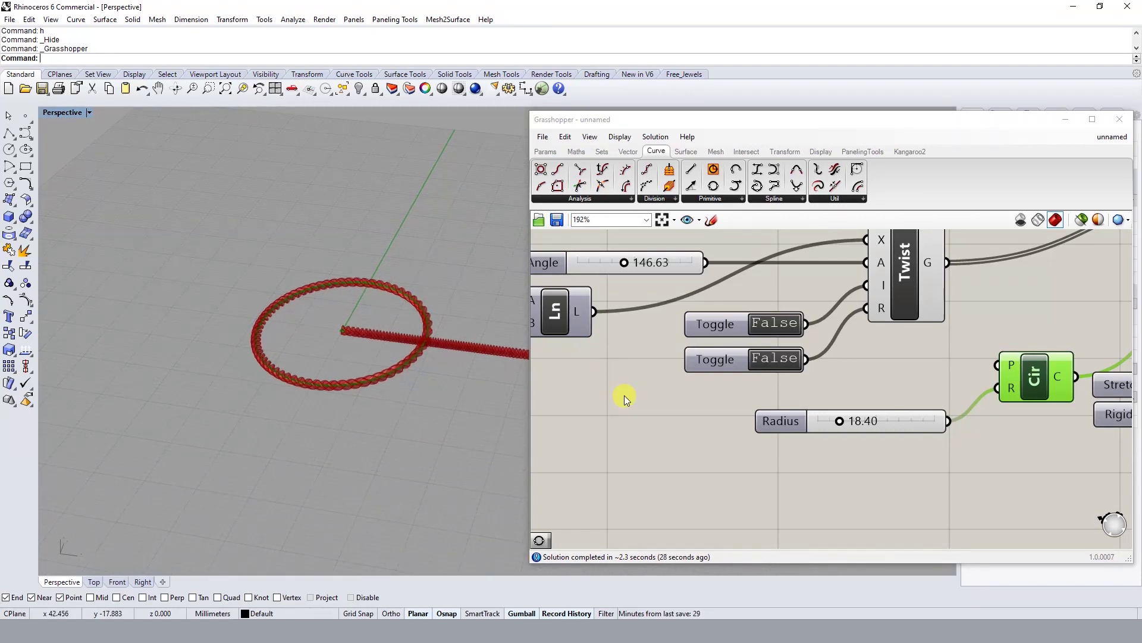
{"action": "double_click", "coordinate": [899, 385]}
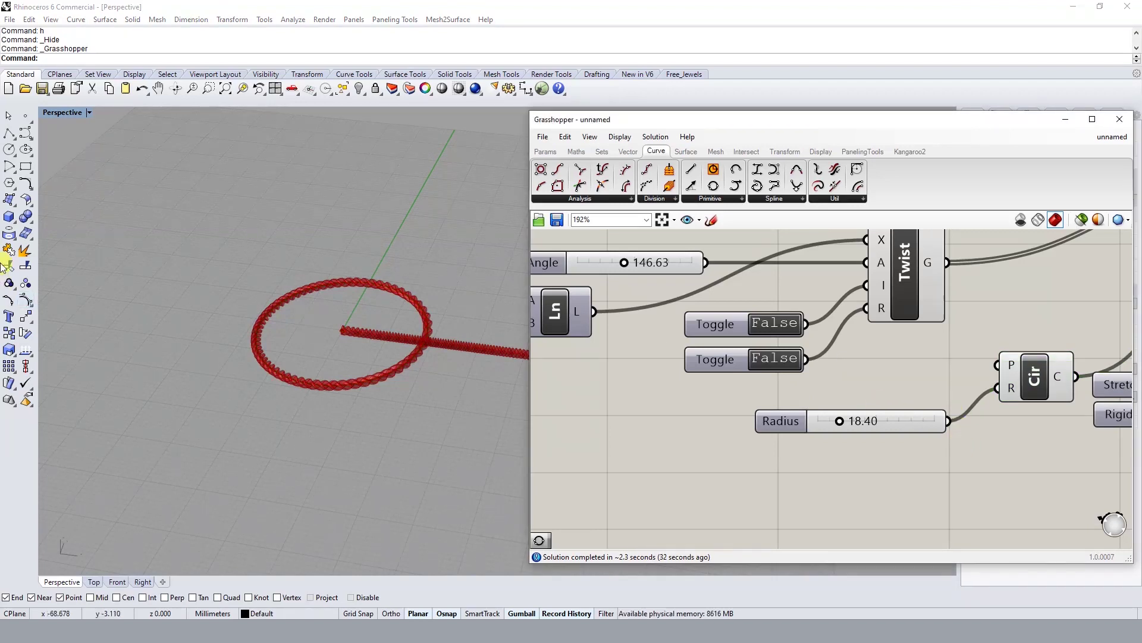
Add a Point parameter to the canvas beside the Radius slider.
{"action": "double_click", "coordinate": [768, 502]}
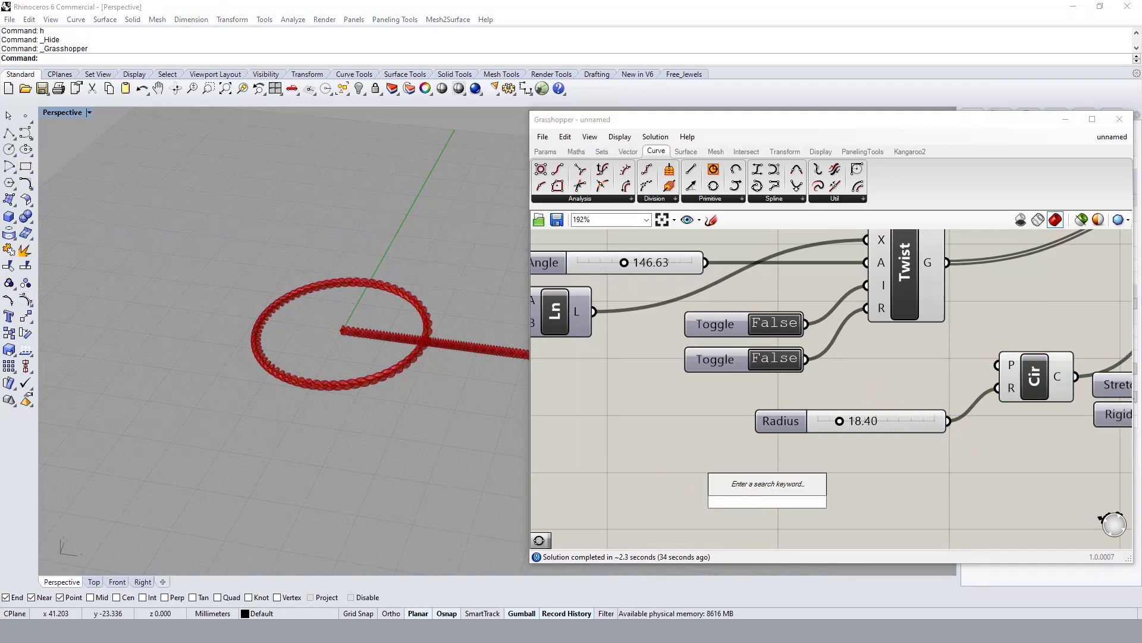
{"action": "type", "text": "poin"}
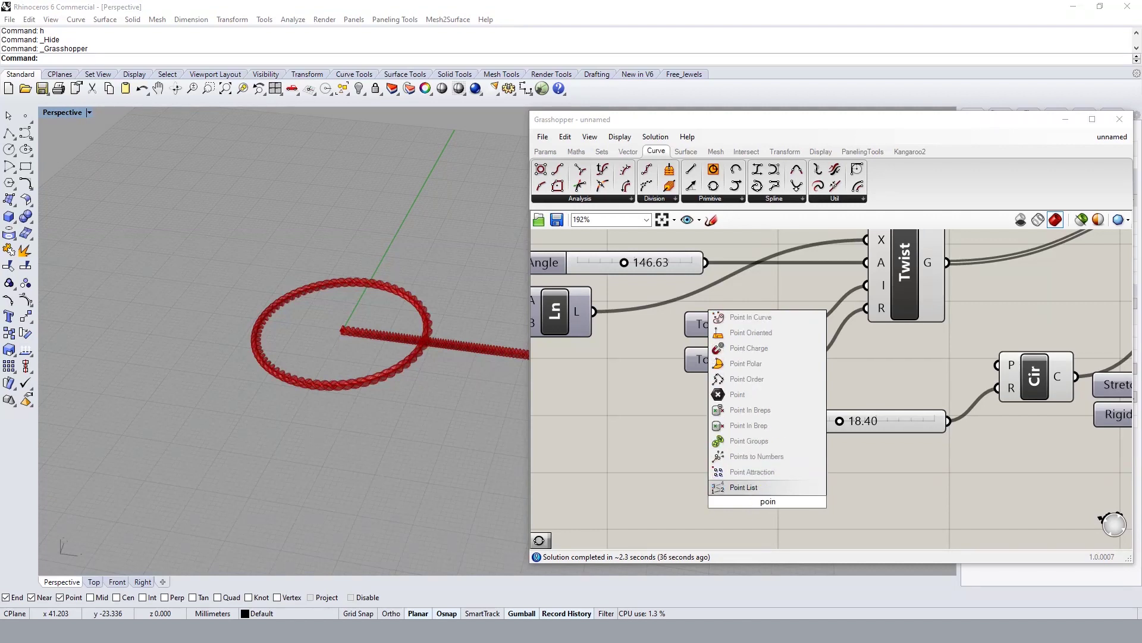
{"action": "left_click", "coordinate": [745, 395]}
{"action": "mouse_move", "coordinate": [785, 501]}
{"action": "left_mouse_down"}
{"action": "mouse_move", "coordinate": [901, 386]}
{"action": "mouse_move", "coordinate": [998, 366]}
{"action": "left_mouse_up"}
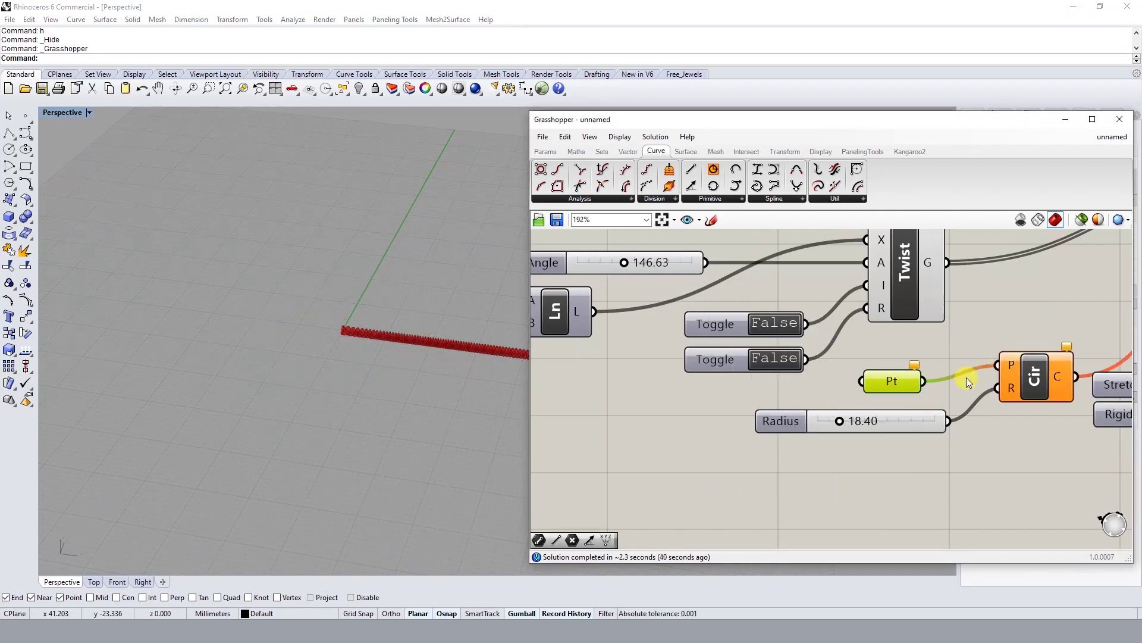
Create a point at the origin (0) in the Rhino scene.
{"action": "left_click", "coordinate": [26, 117]}
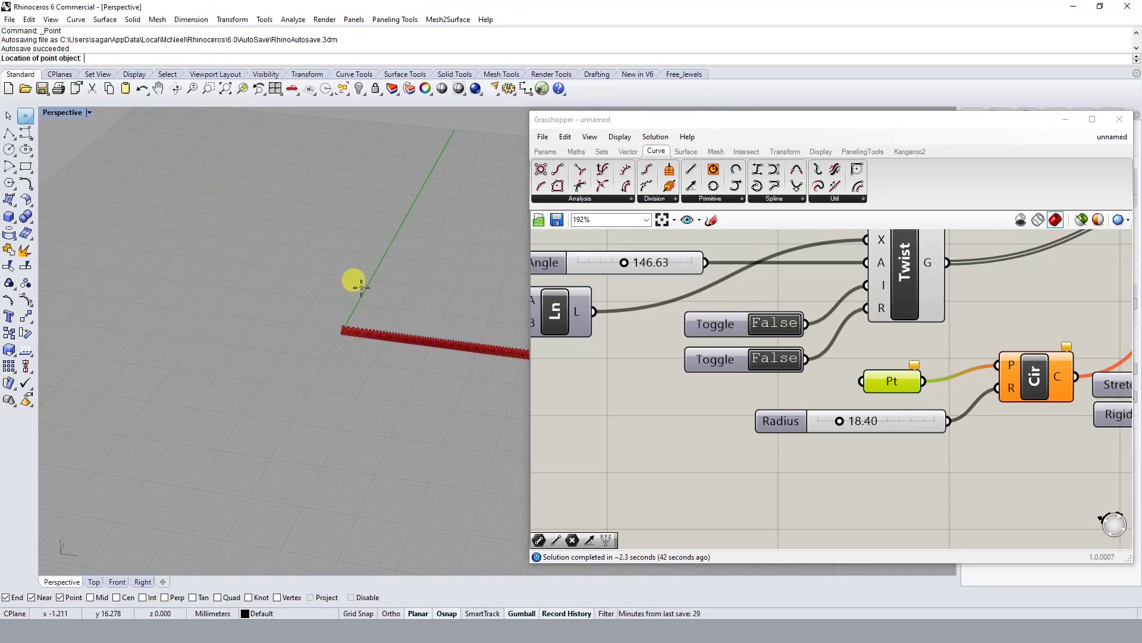
{"action": "type", "text": "0"}
{"action": "key", "text": "Return"}
{"action": "left_click_drag", "start_coordinate": [273, 289], "coordinate": [336, 362]}
Select the newly created point with SelLast and raise it along Z.
{"action": "type", "text": "sll"}
{"action": "key", "text": "Return"}
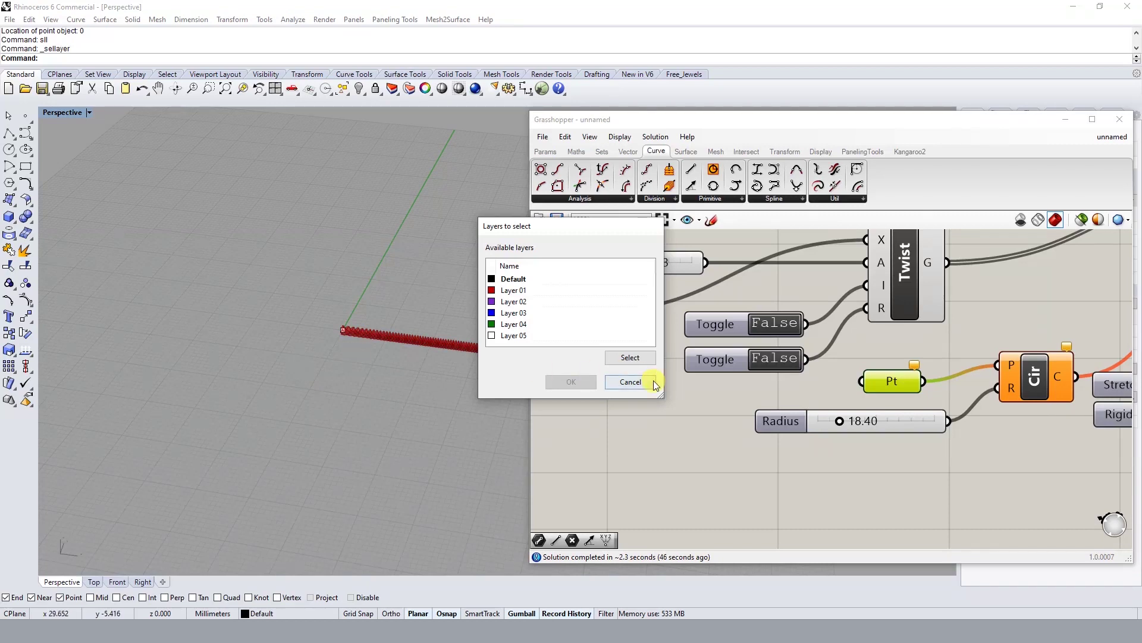
{"action": "left_click", "coordinate": [630, 381]}
{"action": "type", "text": "llast"}
{"action": "key", "text": "Return"}
{"action": "left_click_drag", "start_coordinate": [344, 291], "coordinate": [339, 253]}
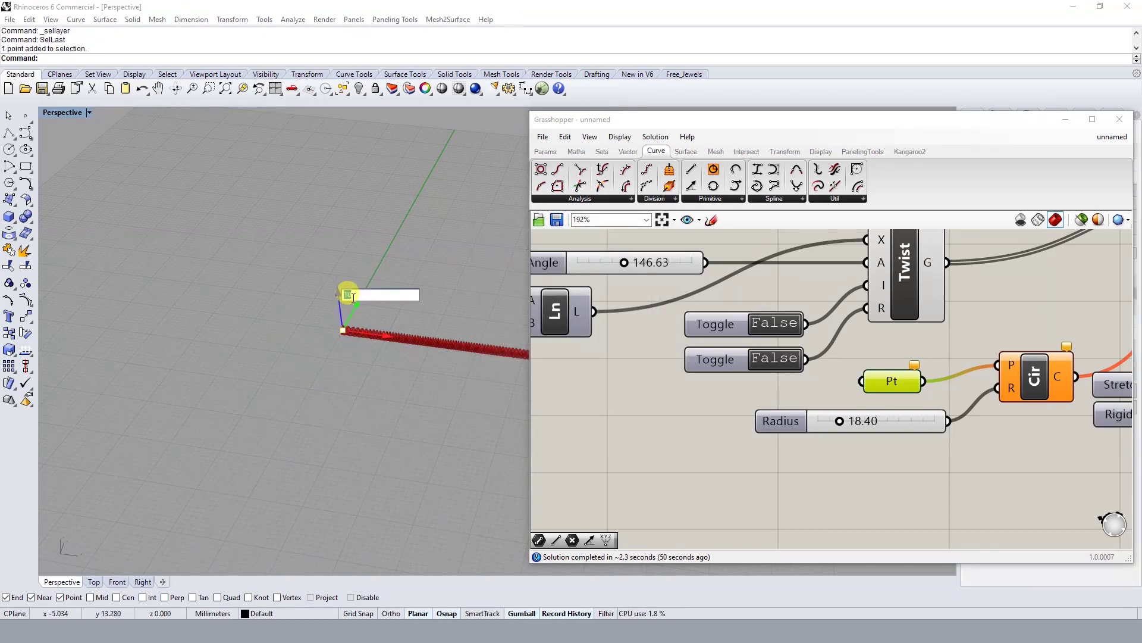
Set the Point parameter to reference the raised point as the circle's centre.
{"action": "left_click", "coordinate": [428, 250]}
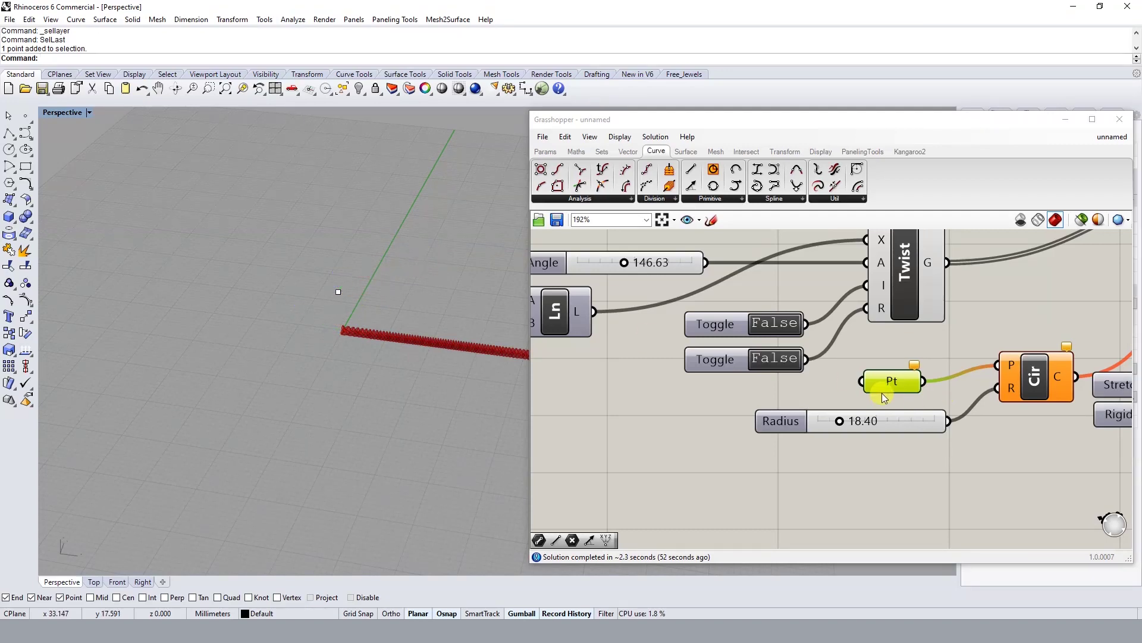
{"action": "right_click", "coordinate": [897, 384]}
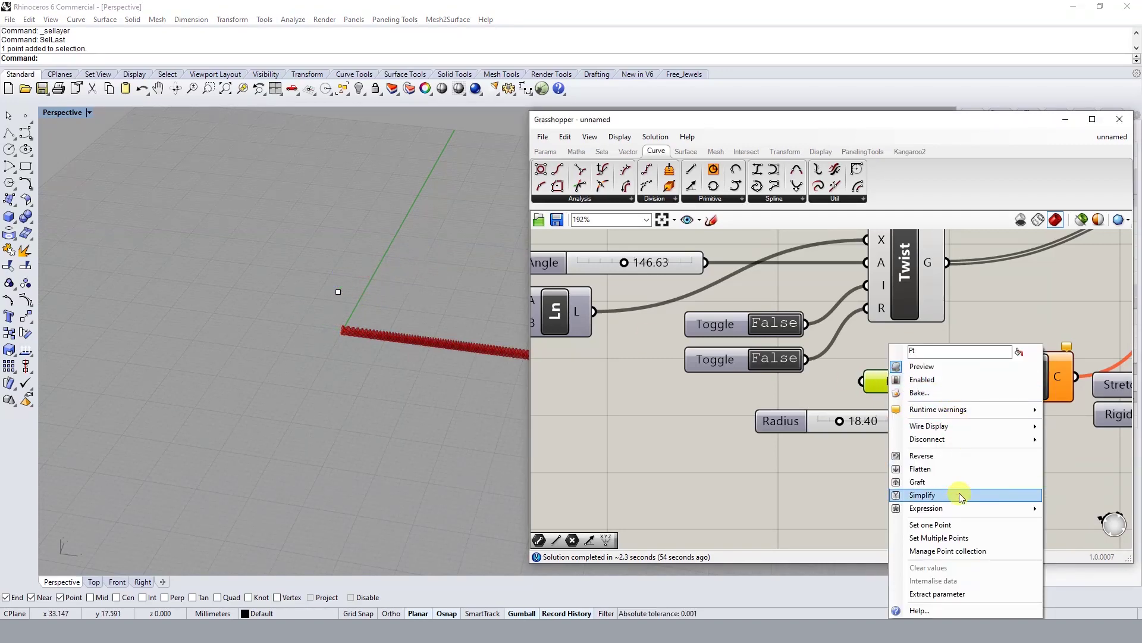
{"action": "left_click", "coordinate": [956, 525]}
{"action": "left_click_drag", "start_coordinate": [279, 239], "coordinate": [349, 302]}
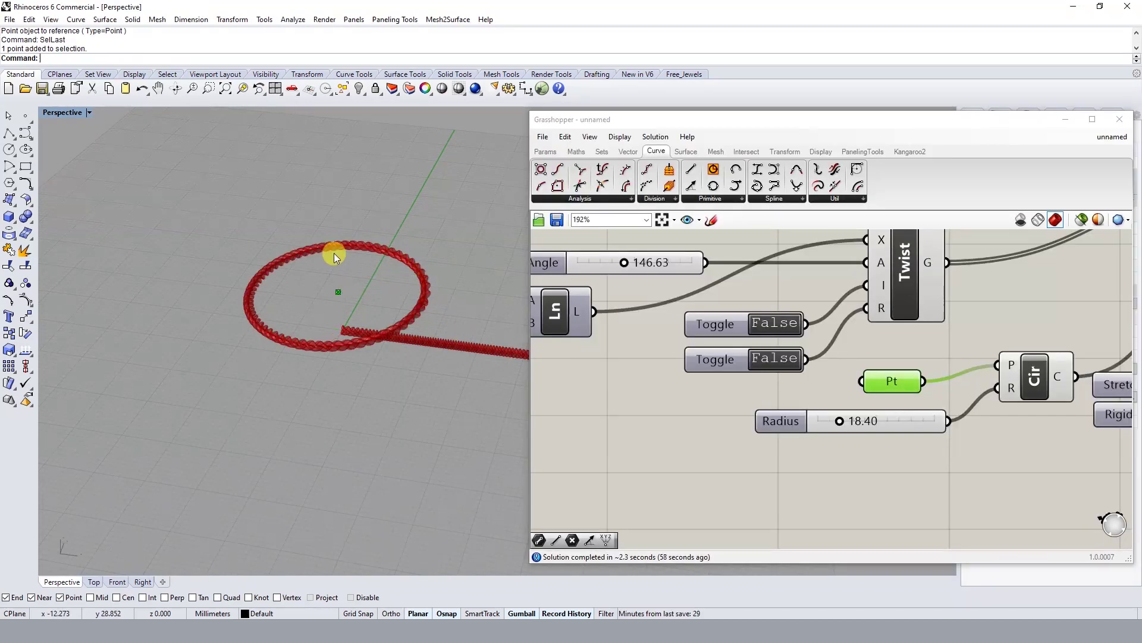
Select the ring's centre point and drag it higher along Z.
{"action": "scroll", "coordinate": [334, 252], "scroll_direction": "up", "scroll_amount": 2}
{"action": "scroll", "coordinate": [345, 294], "scroll_direction": "up", "scroll_amount": 2}
{"action": "scroll", "coordinate": [334, 301], "scroll_direction": "up", "scroll_amount": 2}
{"action": "left_click", "coordinate": [326, 310]}
{"action": "scroll", "coordinate": [343, 321], "scroll_direction": "down", "scroll_amount": 3}
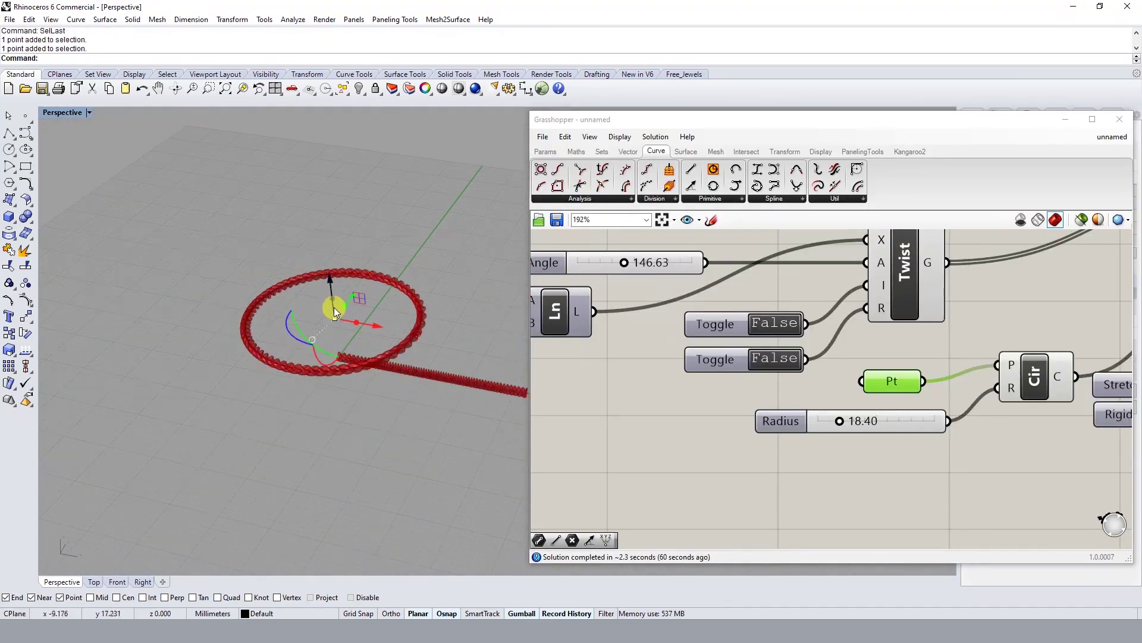
{"action": "left_click_drag", "start_coordinate": [331, 284], "coordinate": [449, 213]}
Orbit the Perspective view to inspect the ring floating above the straight rope.
{"action": "scroll", "coordinate": [429, 238], "scroll_direction": "up", "scroll_amount": 2}
{"action": "scroll", "coordinate": [401, 293], "scroll_direction": "up", "scroll_amount": 2}
{"action": "scroll", "coordinate": [401, 292], "scroll_direction": "down", "scroll_amount": 3}
{"action": "right_click_drag", "start_coordinate": [408, 331], "coordinate": [417, 251]}
{"action": "scroll", "coordinate": [426, 259], "scroll_direction": "up", "scroll_amount": 4}
{"action": "scroll", "coordinate": [435, 312], "scroll_direction": "down", "scroll_amount": 2}
{"action": "mouse_move", "coordinate": [434, 312]}
{"action": "right_mouse_down"}
{"action": "mouse_move", "coordinate": [429, 345]}
{"action": "mouse_move", "coordinate": [345, 350]}
{"action": "right_mouse_up"}
{"action": "scroll", "coordinate": [407, 374], "scroll_direction": "up", "scroll_amount": 2}
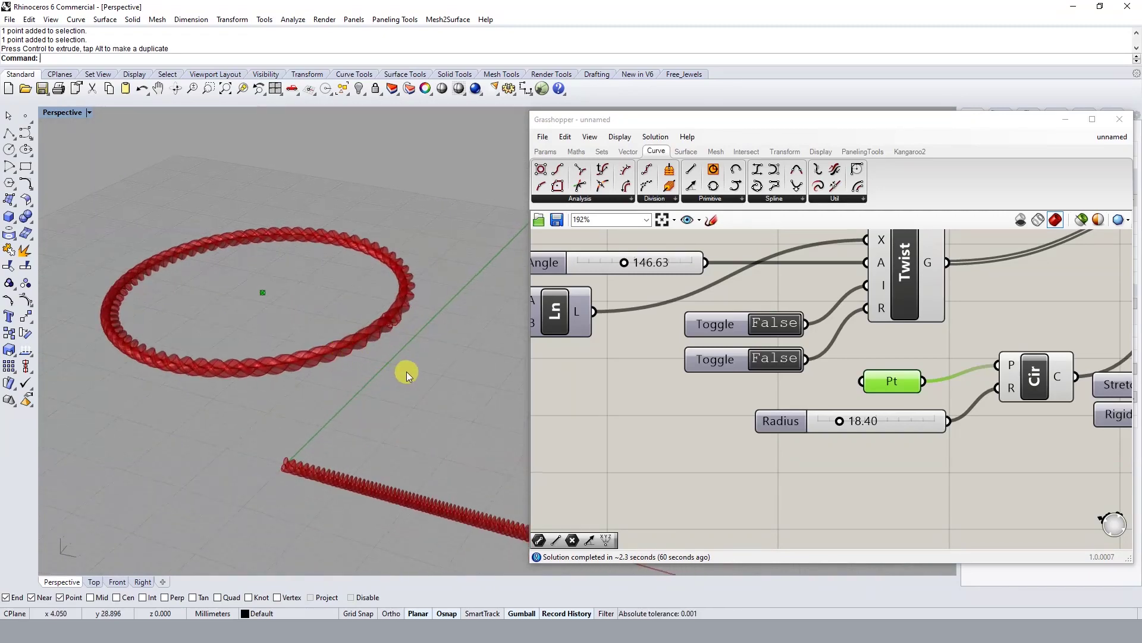
Zoom the Grasshopper canvas to the Length and Line nodes and select Ln.
{"action": "left_click", "coordinate": [925, 494]}
{"action": "scroll", "coordinate": [946, 429], "scroll_direction": "down", "scroll_amount": 5}
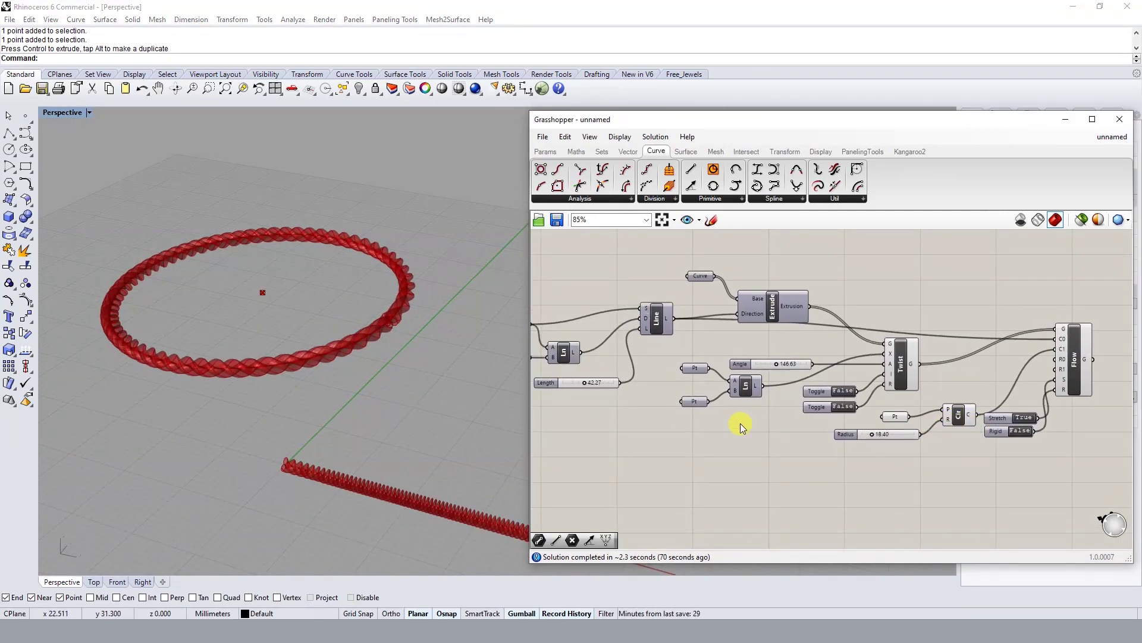
{"action": "scroll", "coordinate": [635, 389], "scroll_direction": "down", "scroll_amount": 1}
{"action": "scroll", "coordinate": [752, 392], "scroll_direction": "up", "scroll_amount": 4}
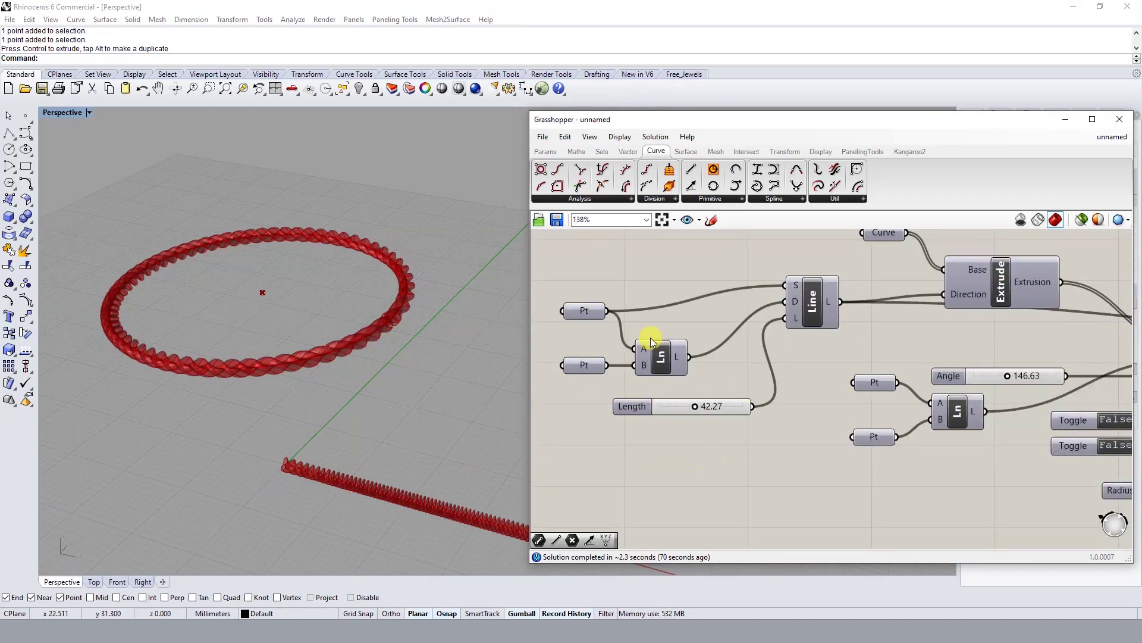
{"action": "left_click", "coordinate": [662, 359]}
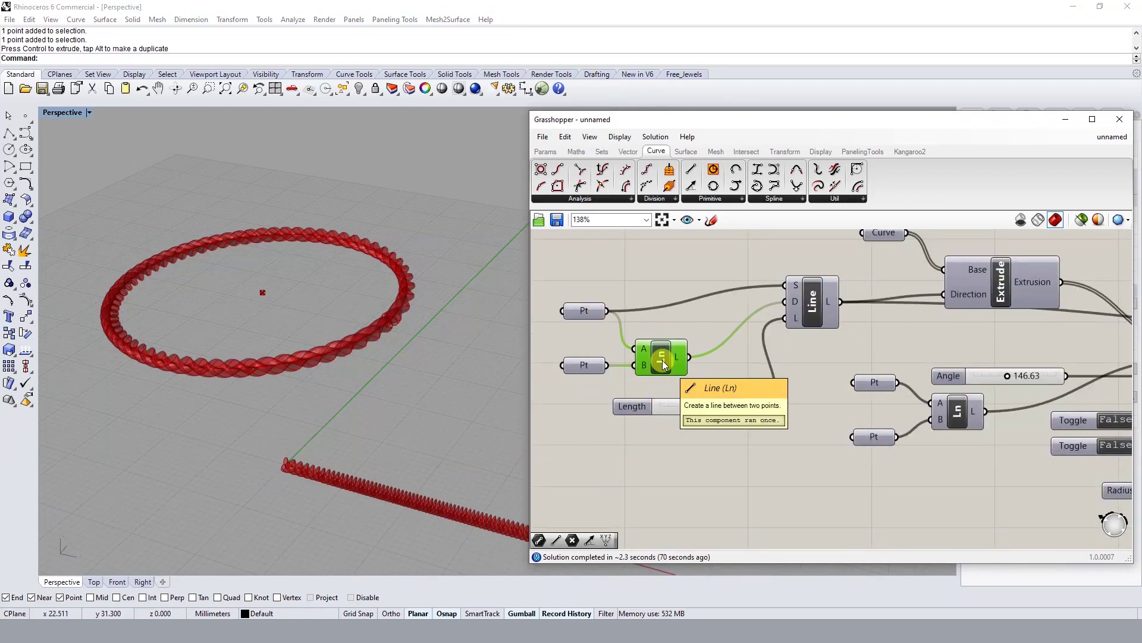
{"action": "scroll", "coordinate": [716, 442], "scroll_direction": "up", "scroll_amount": 1}
{"action": "scroll", "coordinate": [729, 337], "scroll_direction": "down", "scroll_amount": 1}
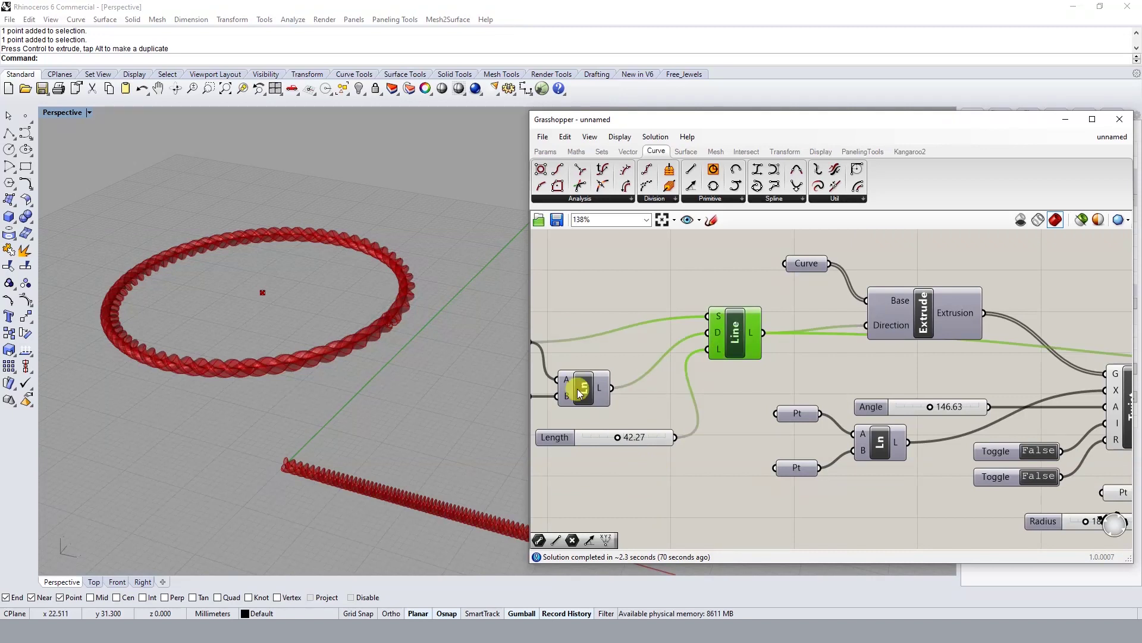
{"action": "left_click", "coordinate": [726, 335]}
{"action": "left_click", "coordinate": [569, 442]}
{"action": "left_click", "coordinate": [730, 352]}
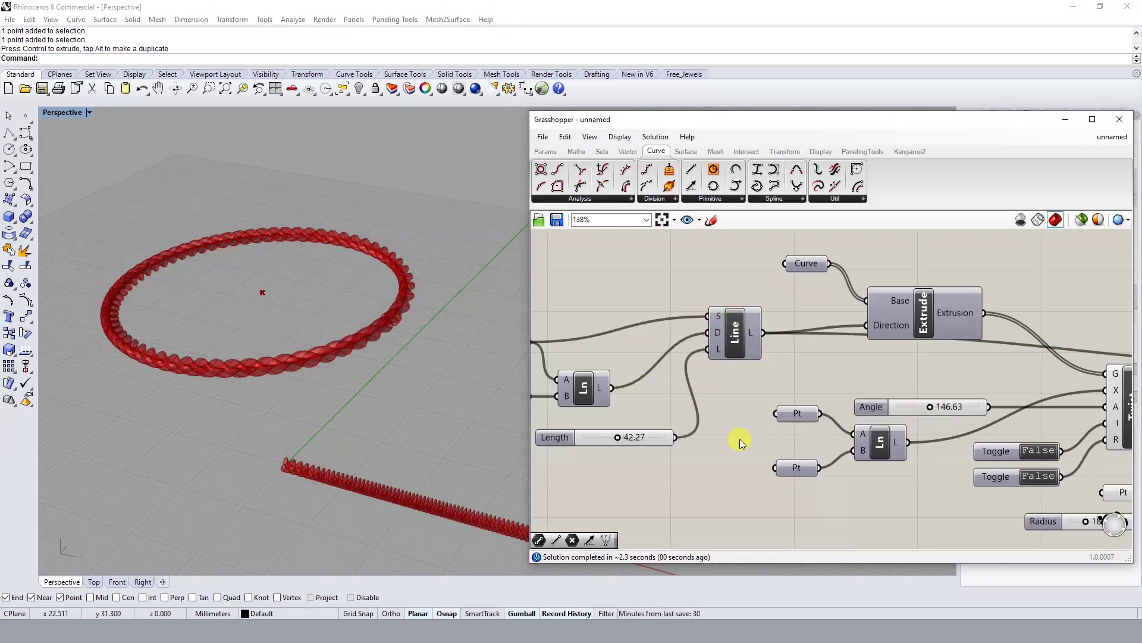
{"action": "scroll", "coordinate": [741, 342], "scroll_direction": "down", "scroll_amount": 2}
{"action": "scroll", "coordinate": [662, 312], "scroll_direction": "up", "scroll_amount": 2}
{"action": "left_click", "coordinate": [838, 270]}
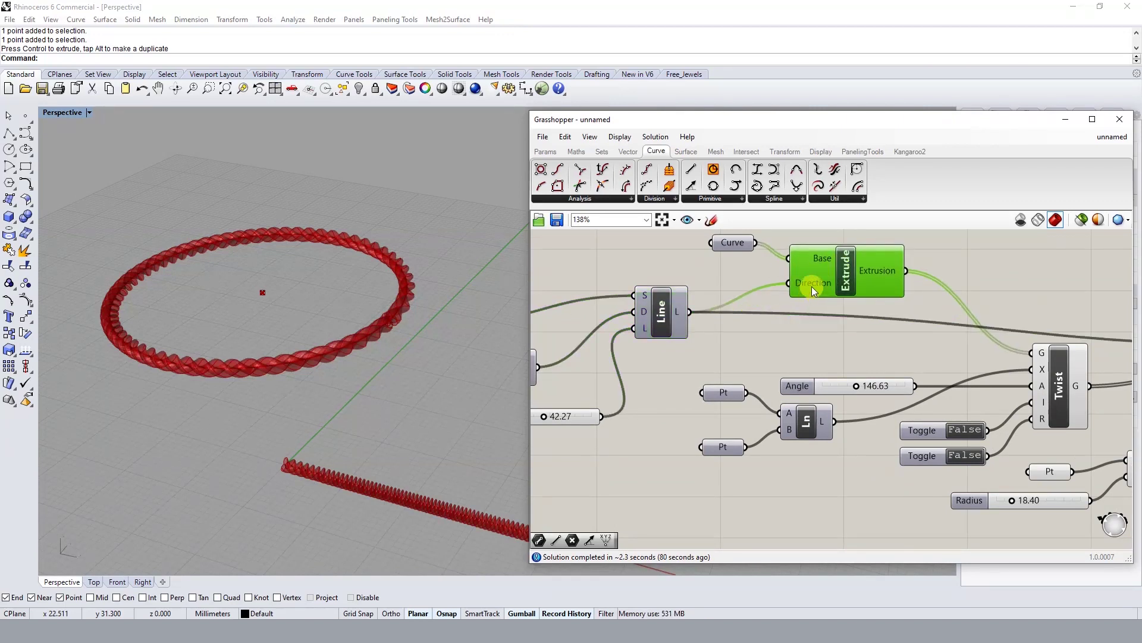
{"action": "left_click", "coordinate": [966, 247]}
{"action": "left_click", "coordinate": [839, 270]}
{"action": "right_click_drag", "start_coordinate": [840, 279], "coordinate": [848, 326]}
{"action": "left_click", "coordinate": [745, 293]}
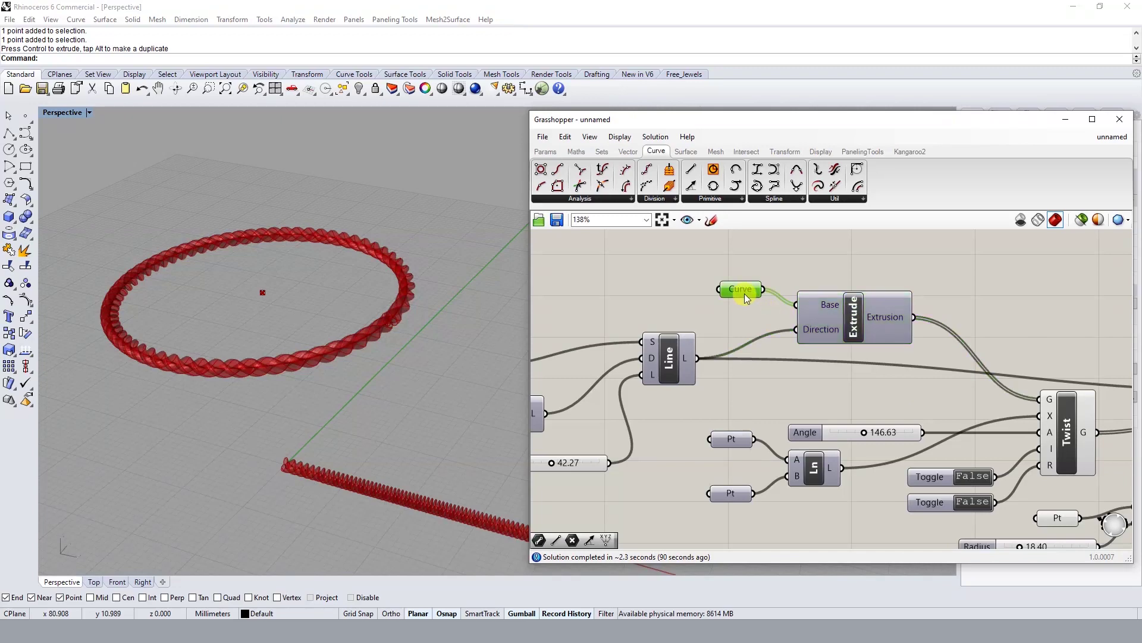
Run ShowSelected (ss) and finish the command.
{"action": "type", "text": "ss"}
{"action": "key", "text": "Return"}
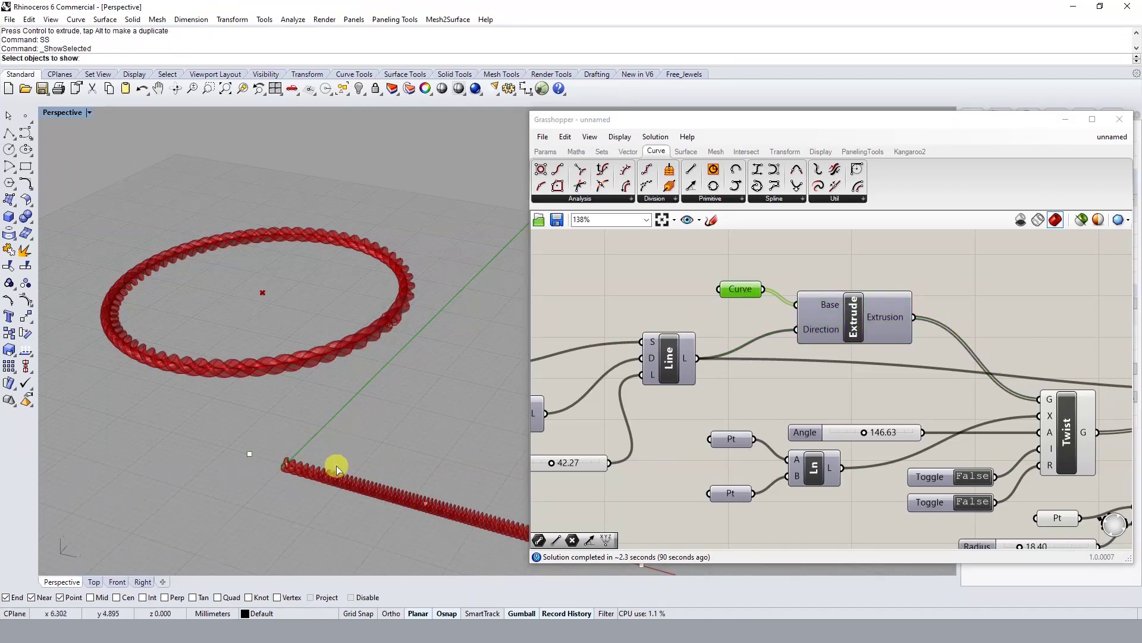
{"action": "scroll", "coordinate": [334, 466], "scroll_direction": "up", "scroll_amount": 10}
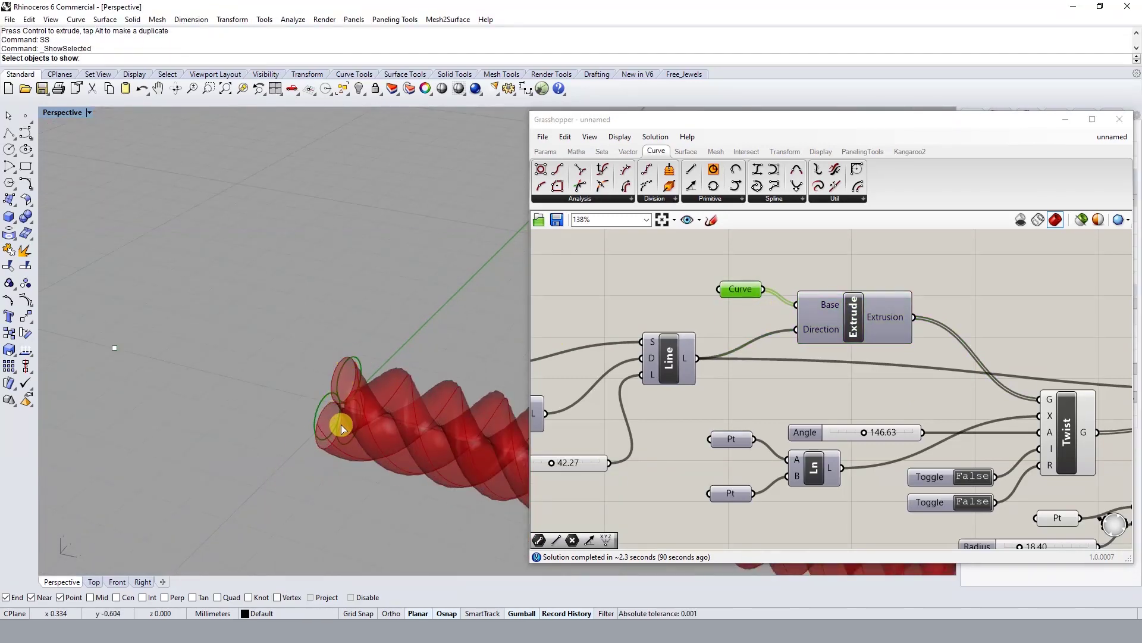
{"action": "key", "text": "Return"}
Zoom out and orbit to show the ring and straight rope, then select Twist.
{"action": "scroll", "coordinate": [341, 424], "scroll_direction": "down", "scroll_amount": 10}
{"action": "scroll", "coordinate": [812, 335], "scroll_direction": "down", "scroll_amount": 3}
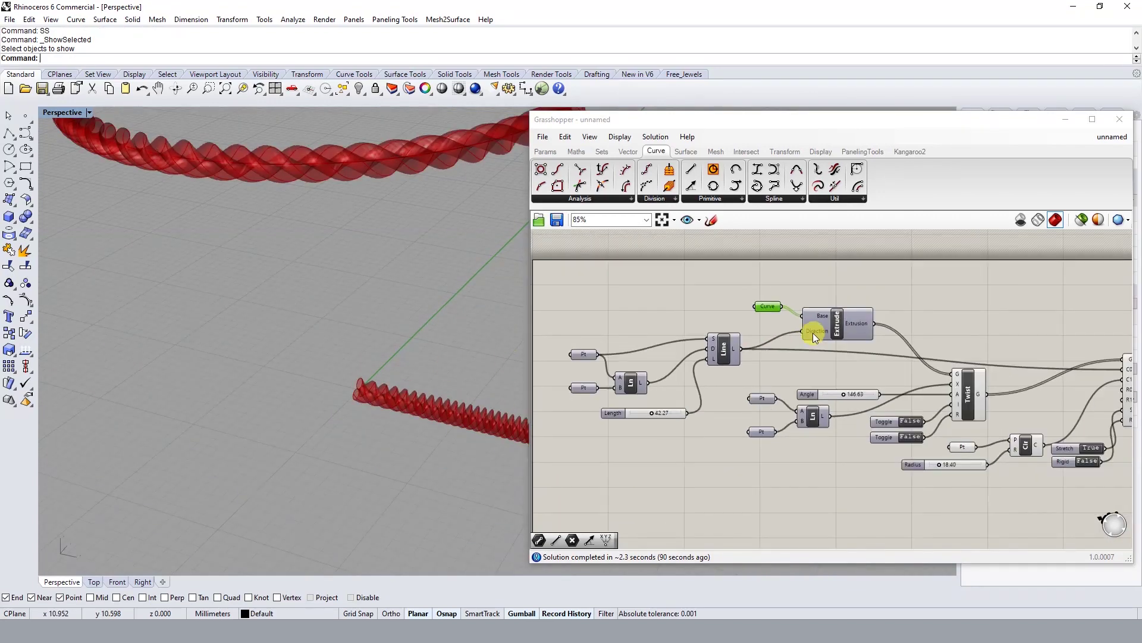
{"action": "scroll", "coordinate": [399, 393], "scroll_direction": "down", "scroll_amount": 5}
{"action": "mouse_move", "coordinate": [458, 424]}
{"action": "right_mouse_down"}
{"action": "mouse_move", "coordinate": [280, 408]}
{"action": "mouse_move", "coordinate": [163, 356]}
{"action": "right_mouse_up"}
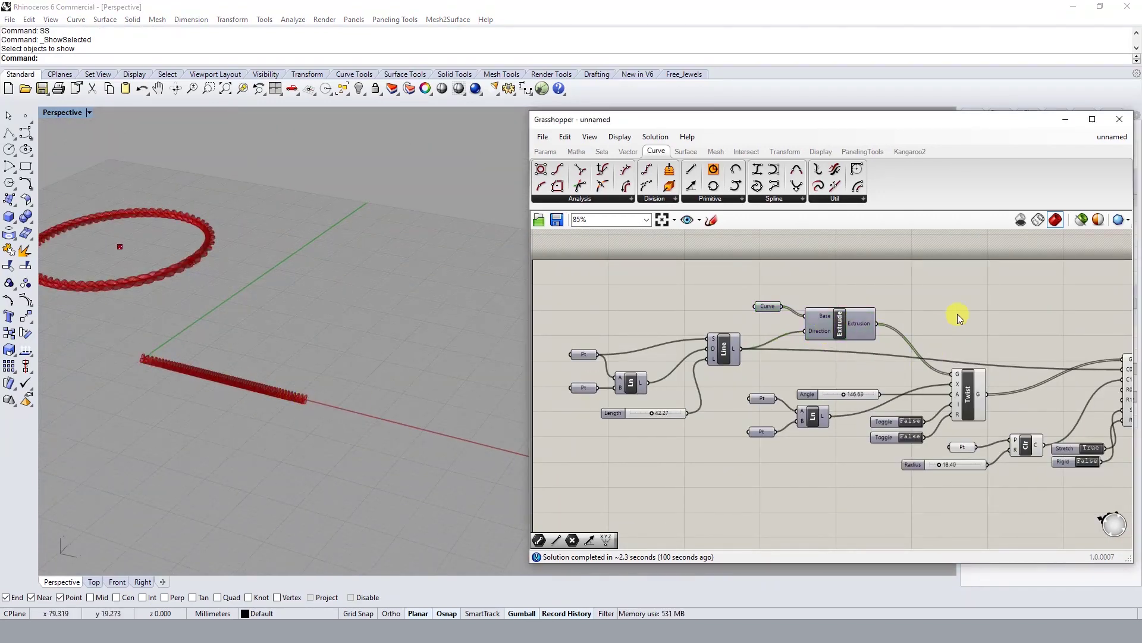
{"action": "scroll", "coordinate": [957, 314], "scroll_direction": "up", "scroll_amount": 3}
{"action": "left_click", "coordinate": [892, 347]}
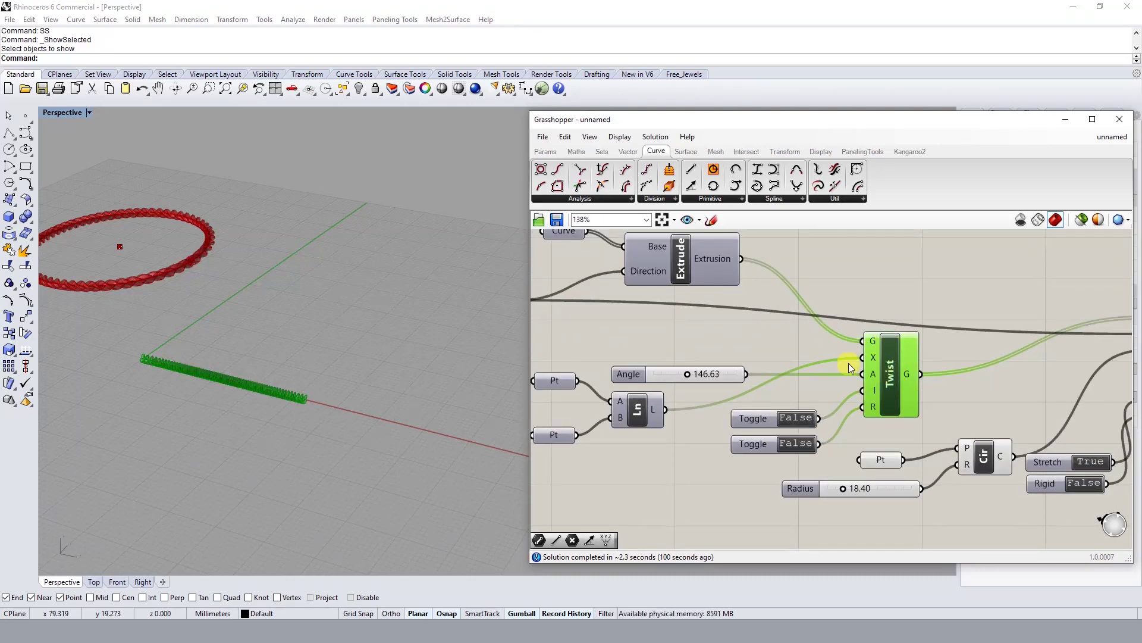
{"action": "left_click", "coordinate": [773, 389]}
{"action": "right_click_drag", "start_coordinate": [826, 380], "coordinate": [923, 353]}
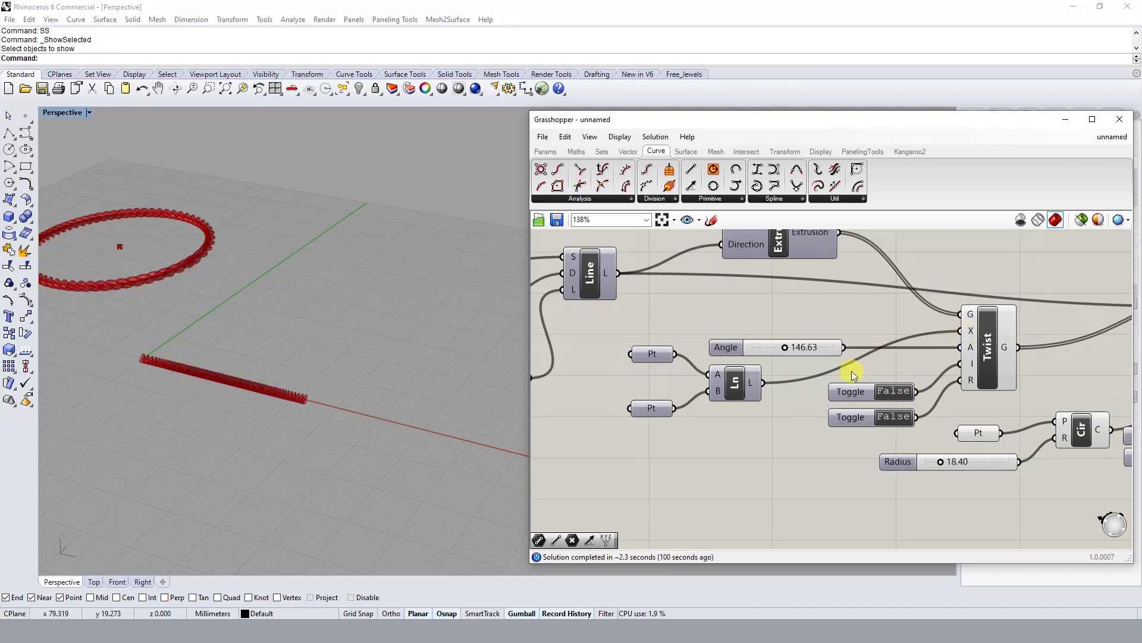
{"action": "left_click", "coordinate": [735, 390]}
{"action": "scroll", "coordinate": [198, 370], "scroll_direction": "up", "scroll_amount": 1}
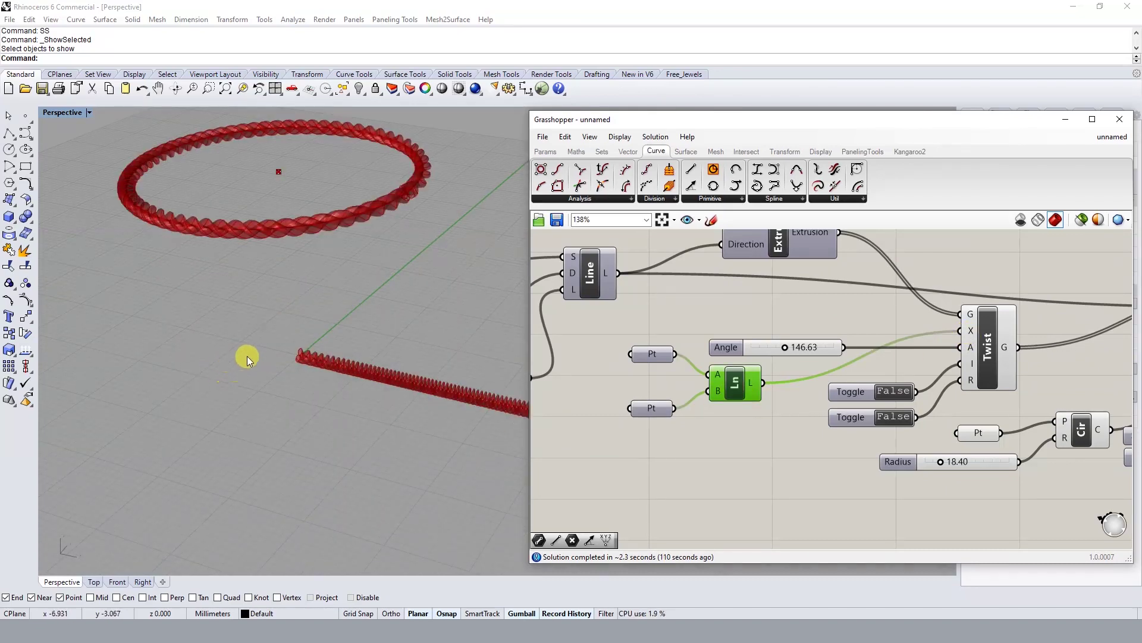
{"action": "scroll", "coordinate": [247, 356], "scroll_direction": "up", "scroll_amount": 1}
{"action": "type", "text": "SS"}
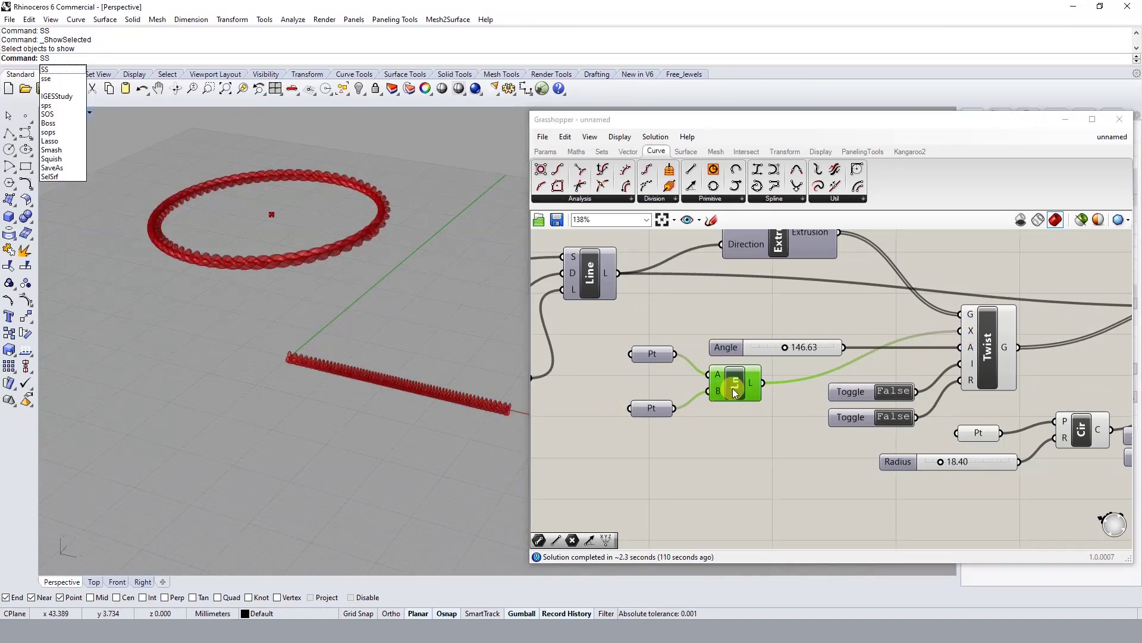
{"action": "middle_click", "coordinate": [733, 389]}
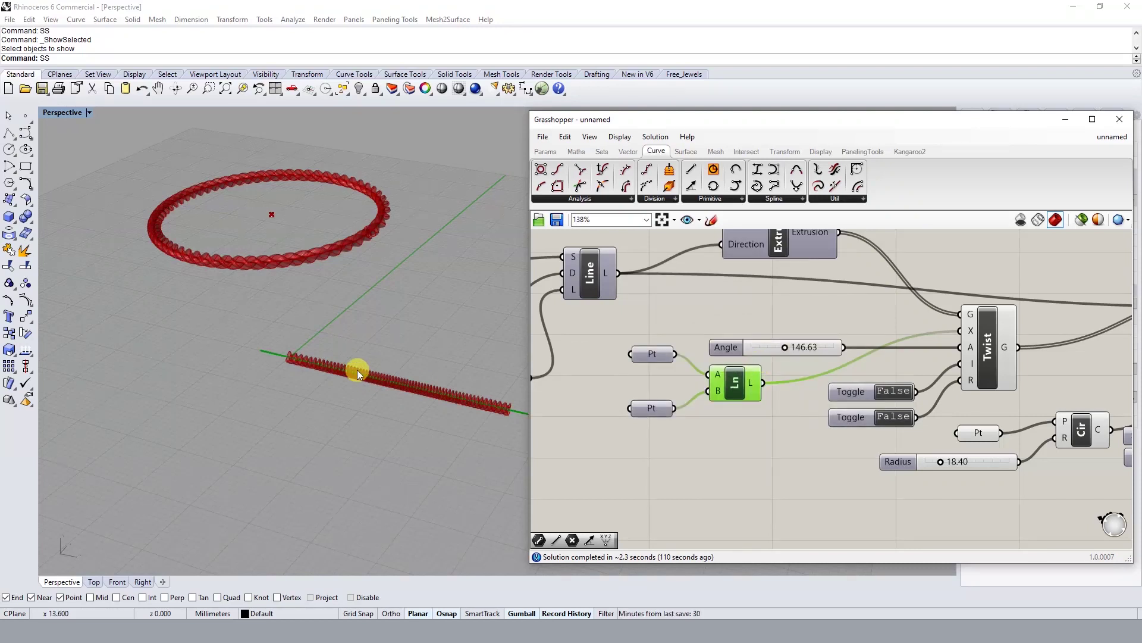
{"action": "right_click_drag", "start_coordinate": [501, 430], "coordinate": [407, 428], "text": "shift"}
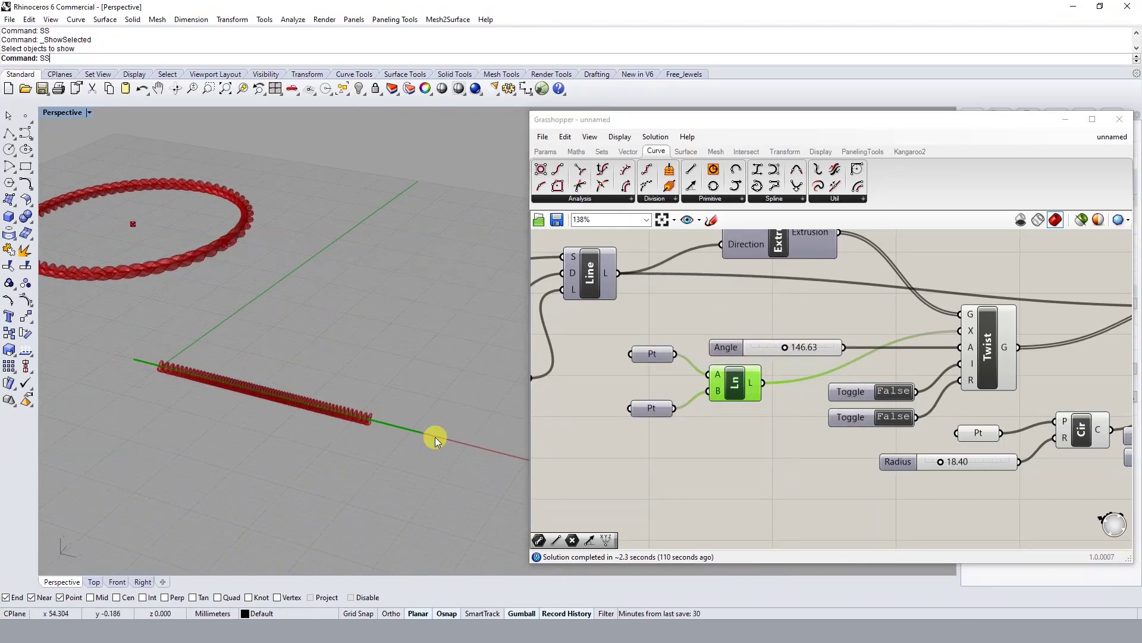
{"action": "left_click", "coordinate": [808, 476]}
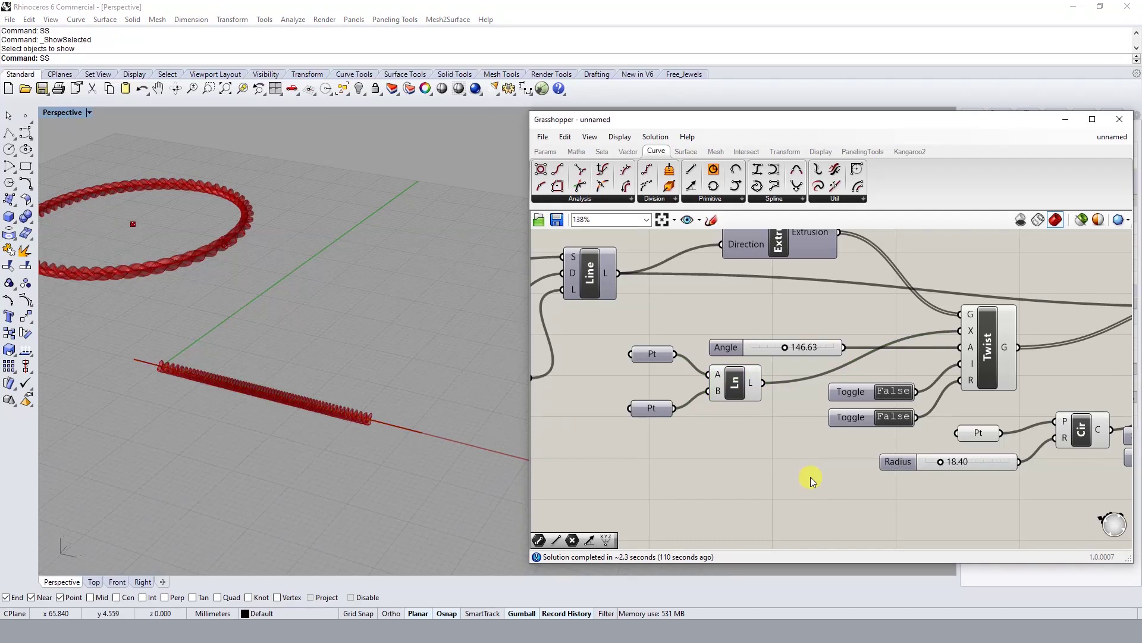
{"action": "left_click", "coordinate": [734, 379]}
{"action": "middle_click", "coordinate": [735, 380]}
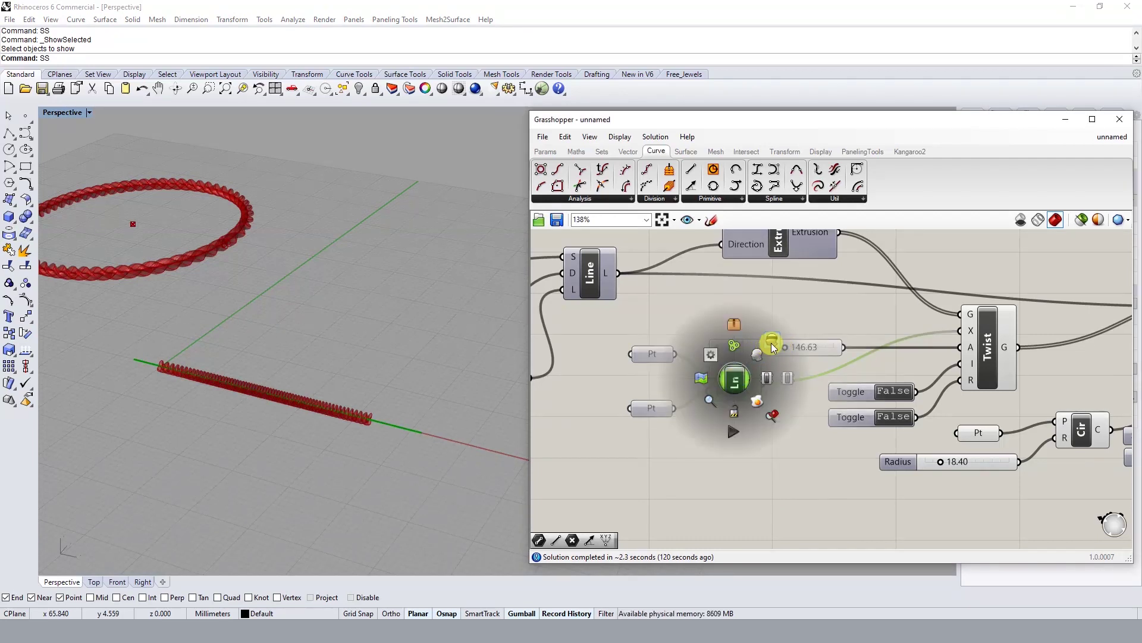
{"action": "left_click", "coordinate": [827, 435]}
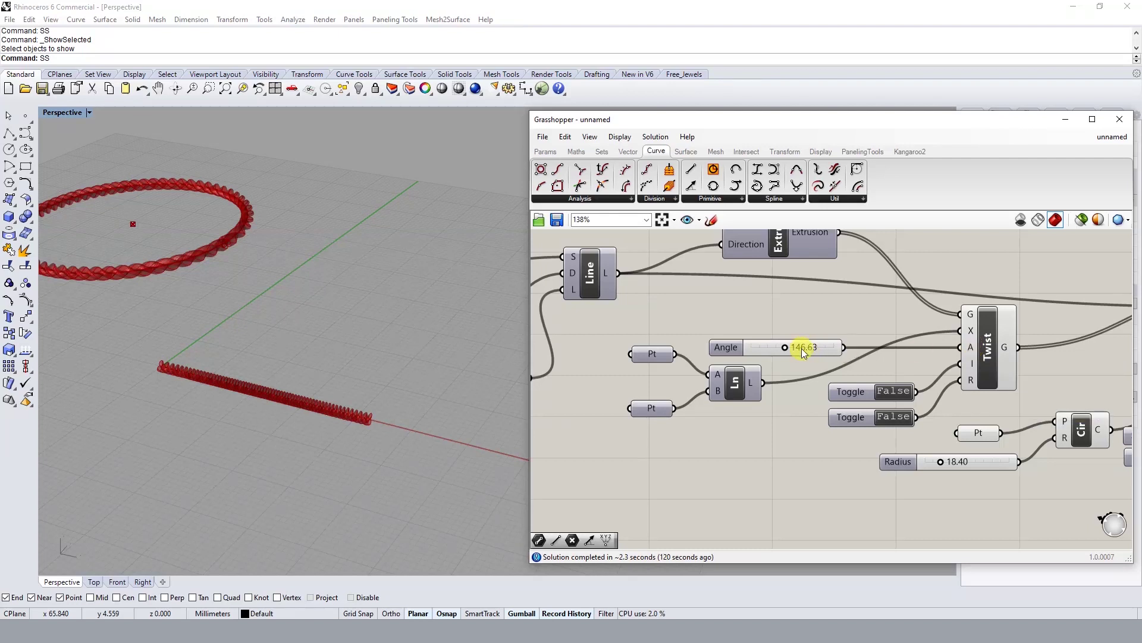
Lower Twist Angle to 71.20, toggle Rigid True then back to False, and select Cir.
{"action": "left_click_drag", "start_coordinate": [806, 348], "coordinate": [772, 346]}
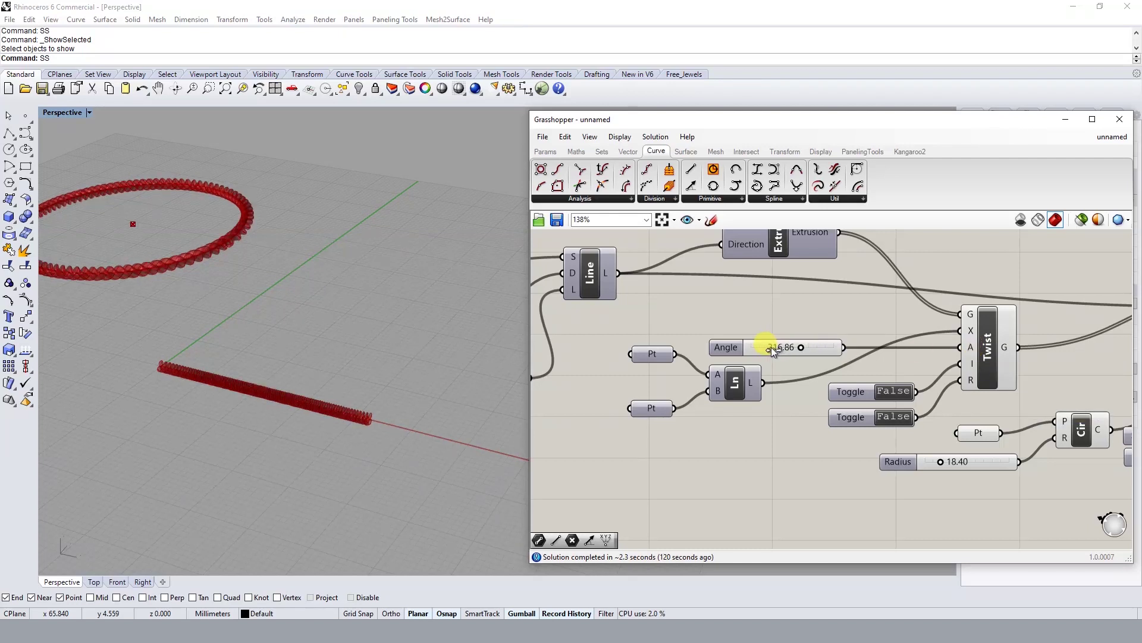
{"action": "left_click_drag", "start_coordinate": [759, 348], "coordinate": [767, 351]}
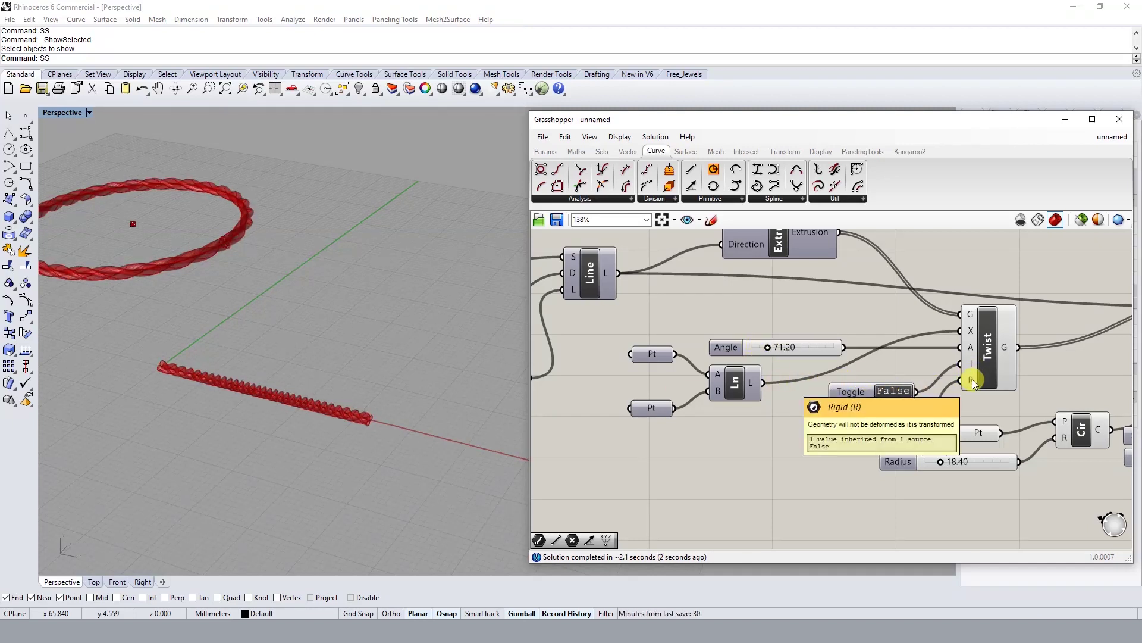
{"action": "double_click", "coordinate": [894, 417]}
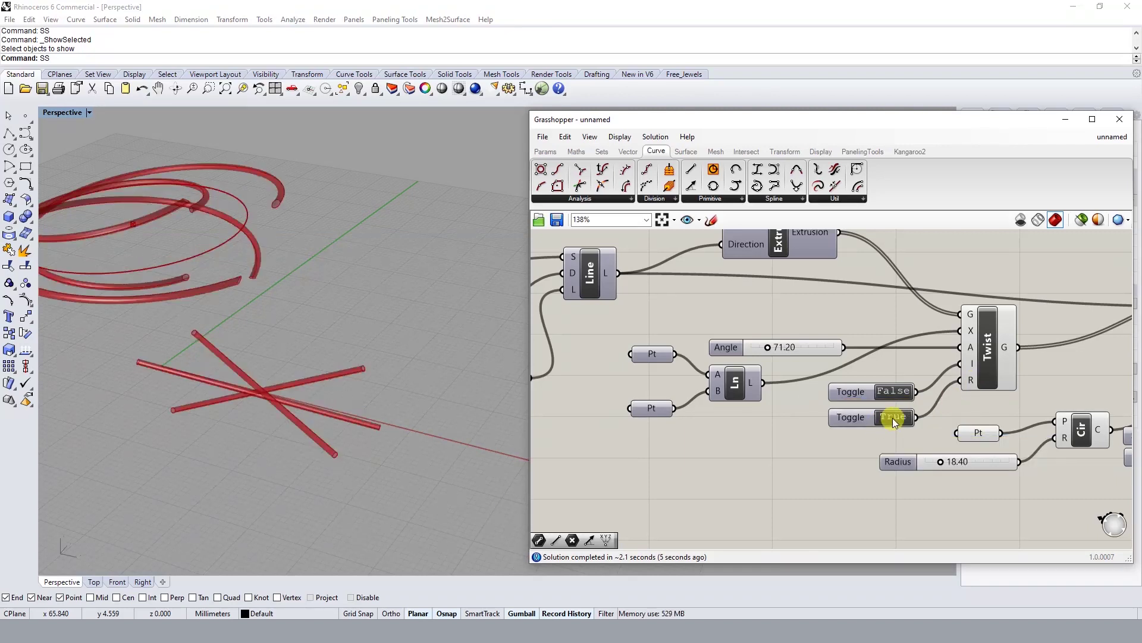
{"action": "double_click", "coordinate": [893, 418]}
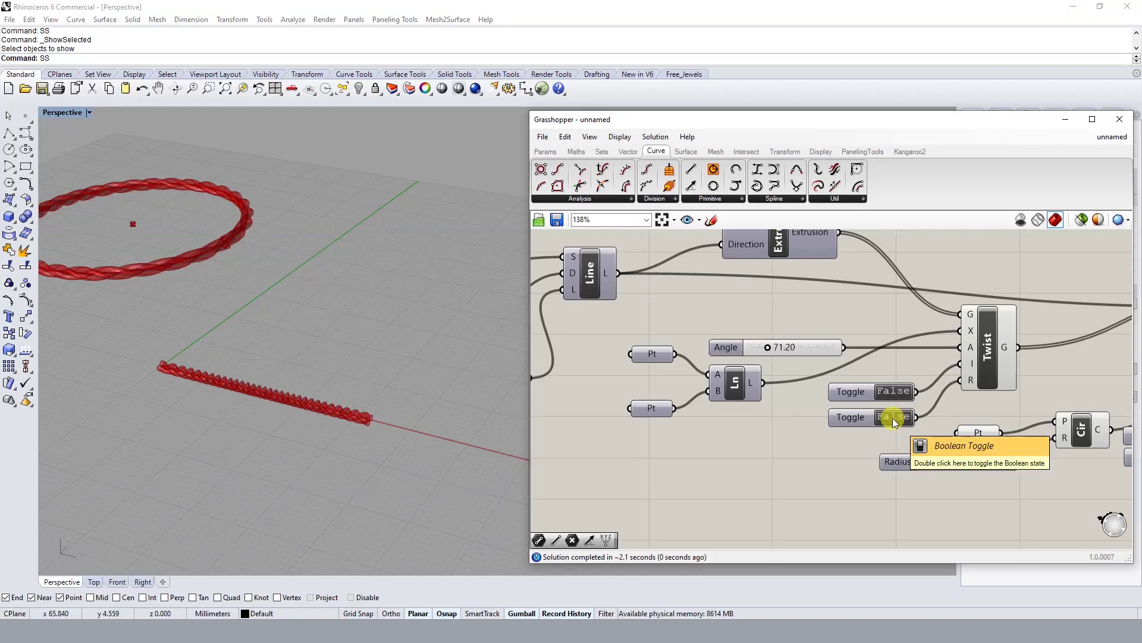
{"action": "right_click_drag", "start_coordinate": [943, 380], "coordinate": [770, 378]}
{"action": "left_click", "coordinate": [896, 426]}
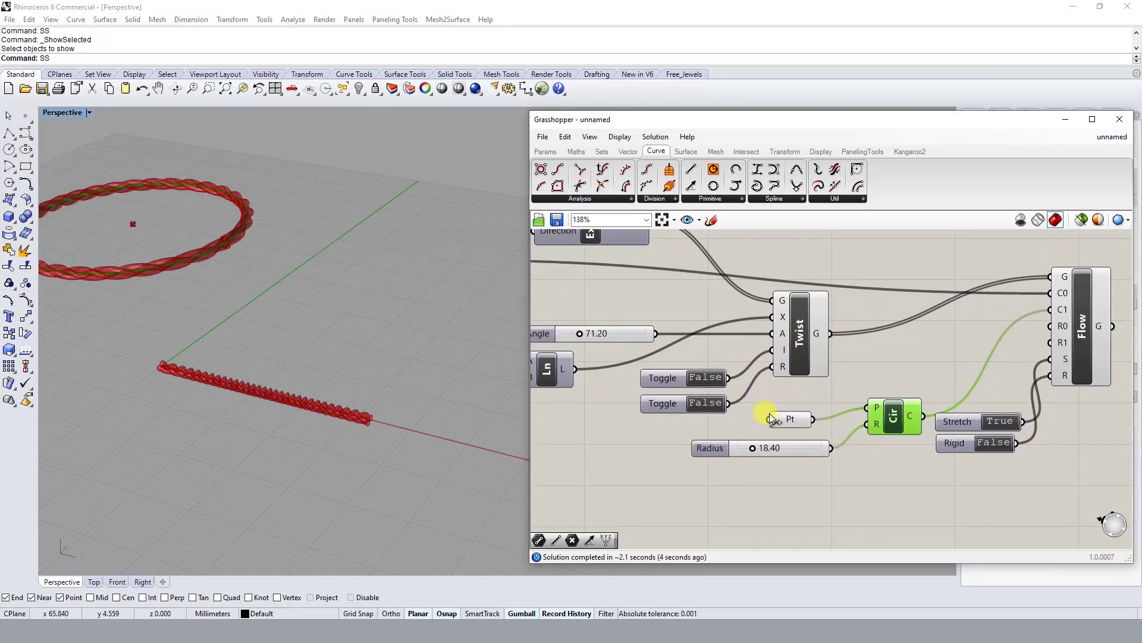
{"action": "scroll", "coordinate": [269, 259], "scroll_direction": "down", "scroll_amount": 5}
{"action": "scroll", "coordinate": [322, 279], "scroll_direction": "up", "scroll_amount": 5}
{"action": "scroll", "coordinate": [233, 274], "scroll_direction": "down", "scroll_amount": 3}
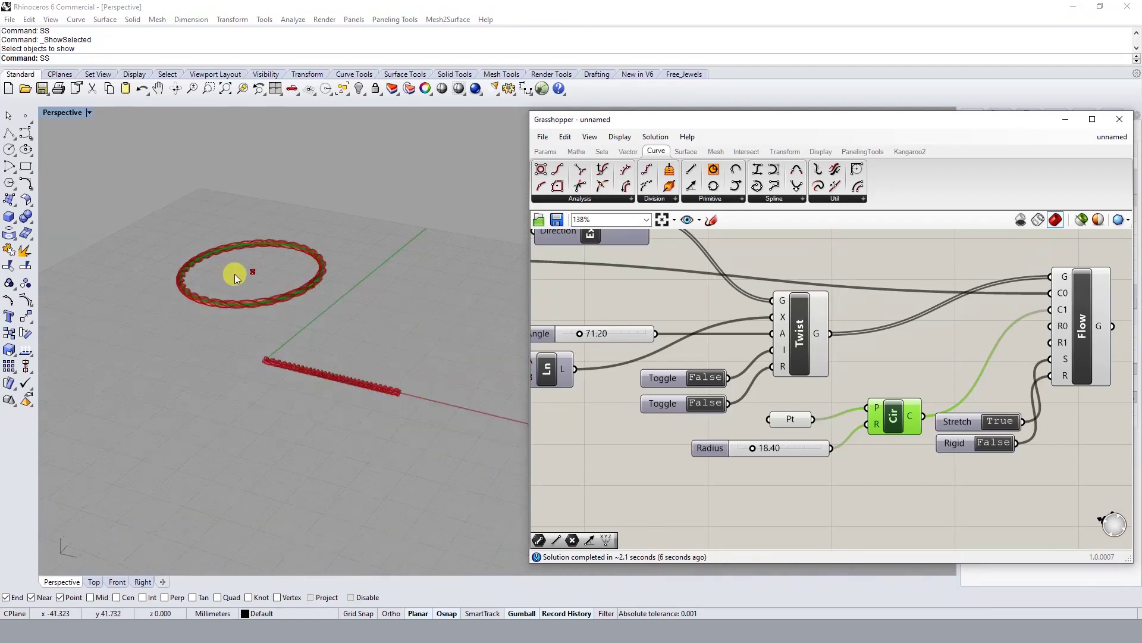
{"action": "scroll", "coordinate": [232, 274], "scroll_direction": "up", "scroll_amount": 2}
{"action": "left_click", "coordinate": [886, 458]}
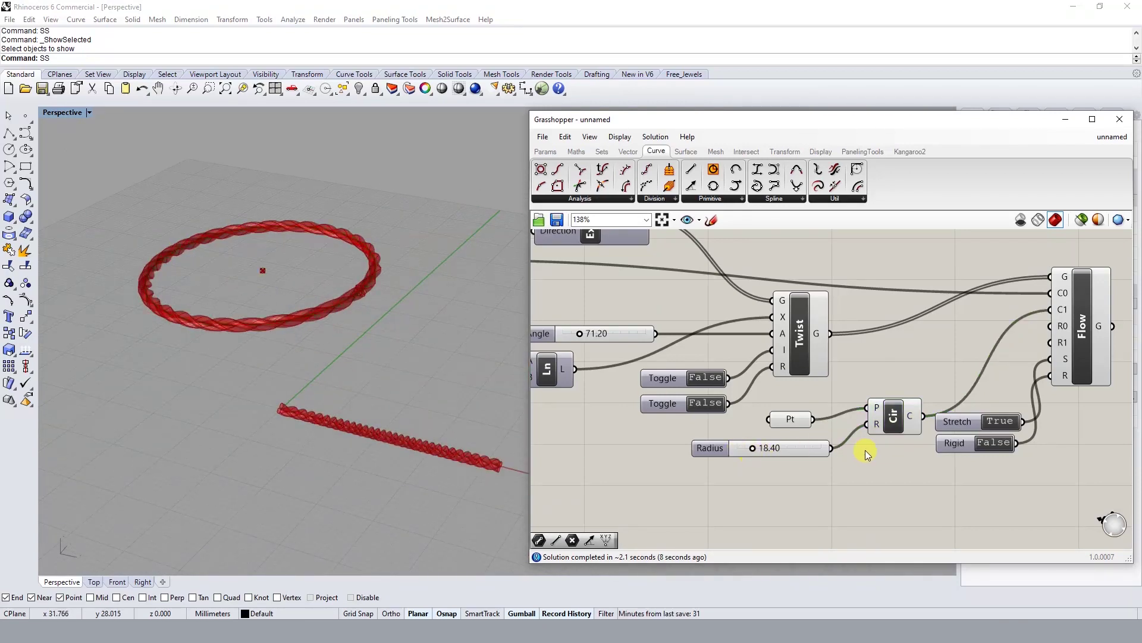
{"action": "right_click_drag", "start_coordinate": [910, 471], "coordinate": [763, 478]}
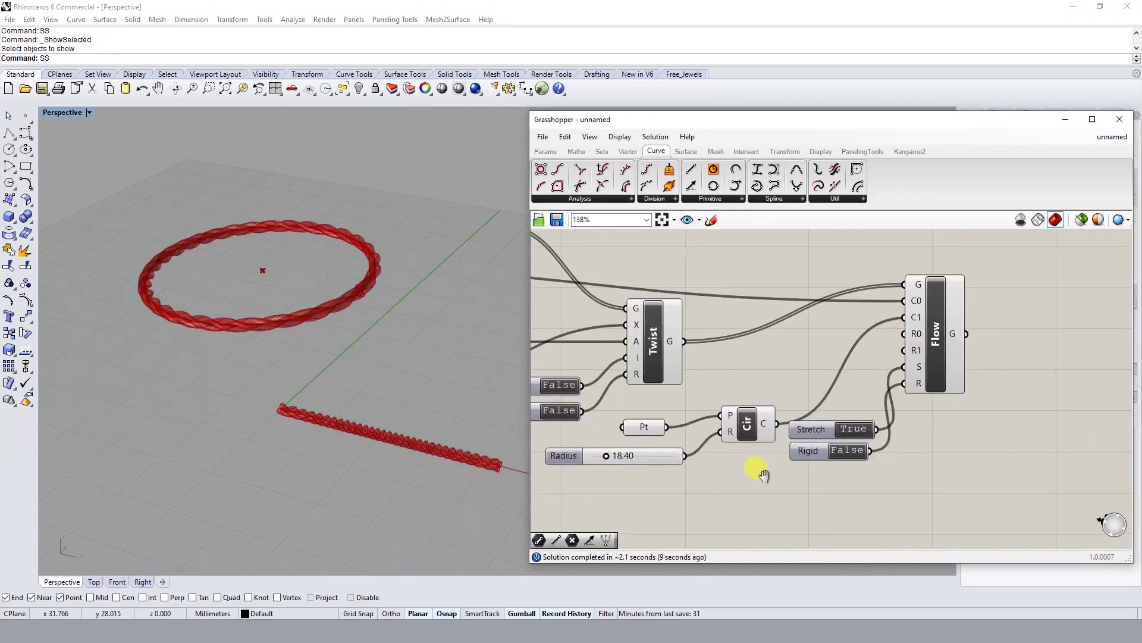
{"action": "left_click", "coordinate": [927, 306]}
{"action": "left_click", "coordinate": [965, 254]}
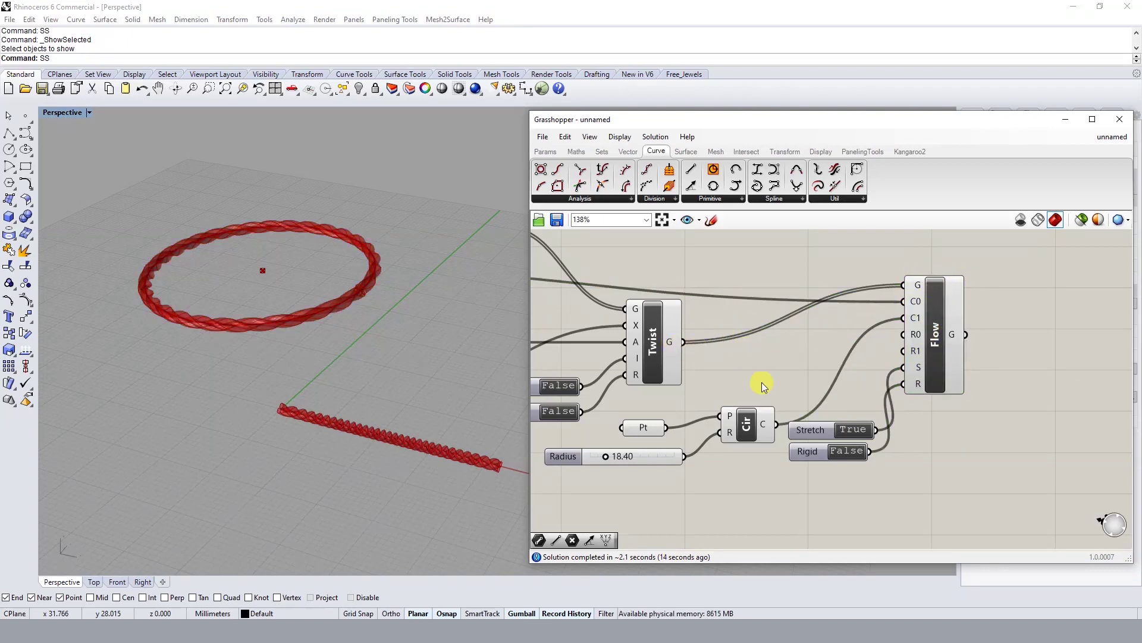
{"action": "scroll", "coordinate": [997, 374], "scroll_direction": "down", "scroll_amount": 3}
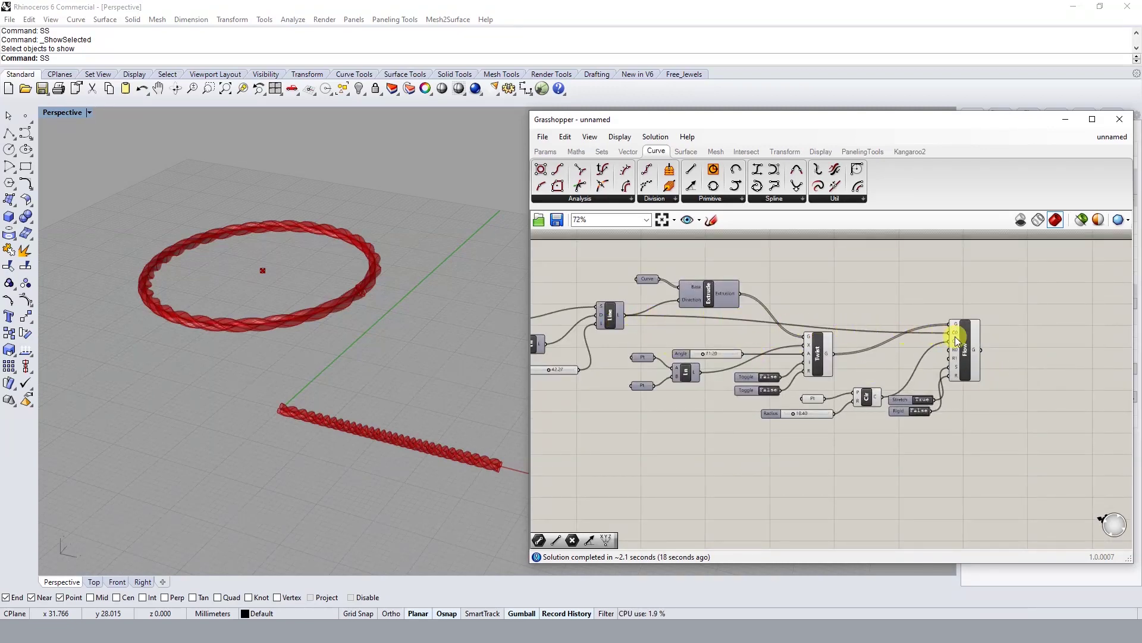
{"action": "left_click", "coordinate": [613, 318]}
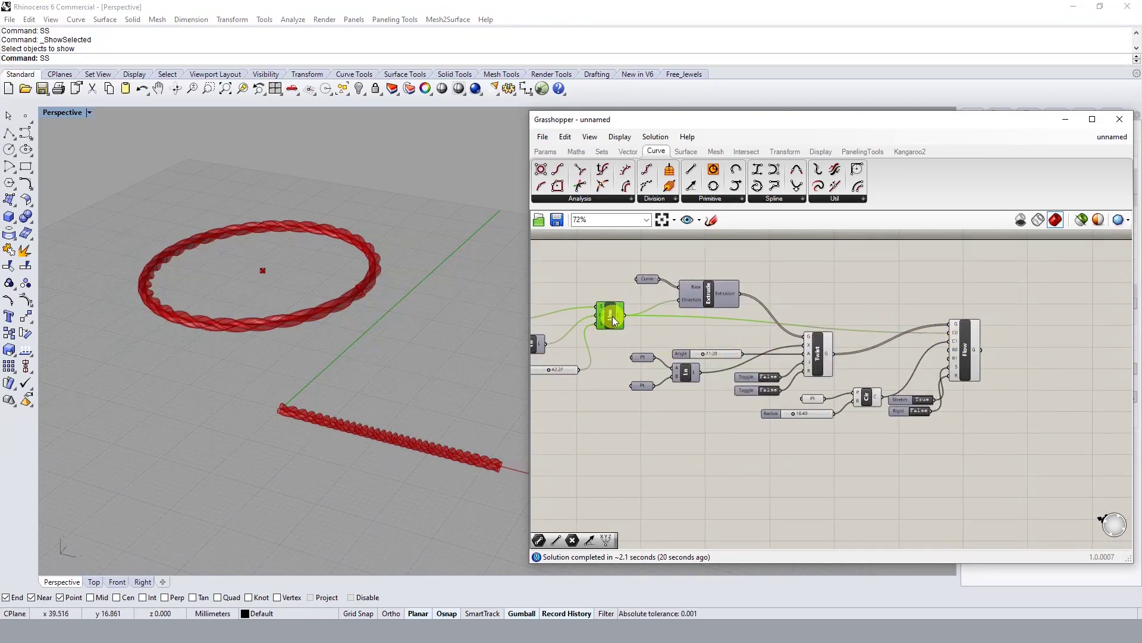
{"action": "left_click", "coordinate": [991, 301]}
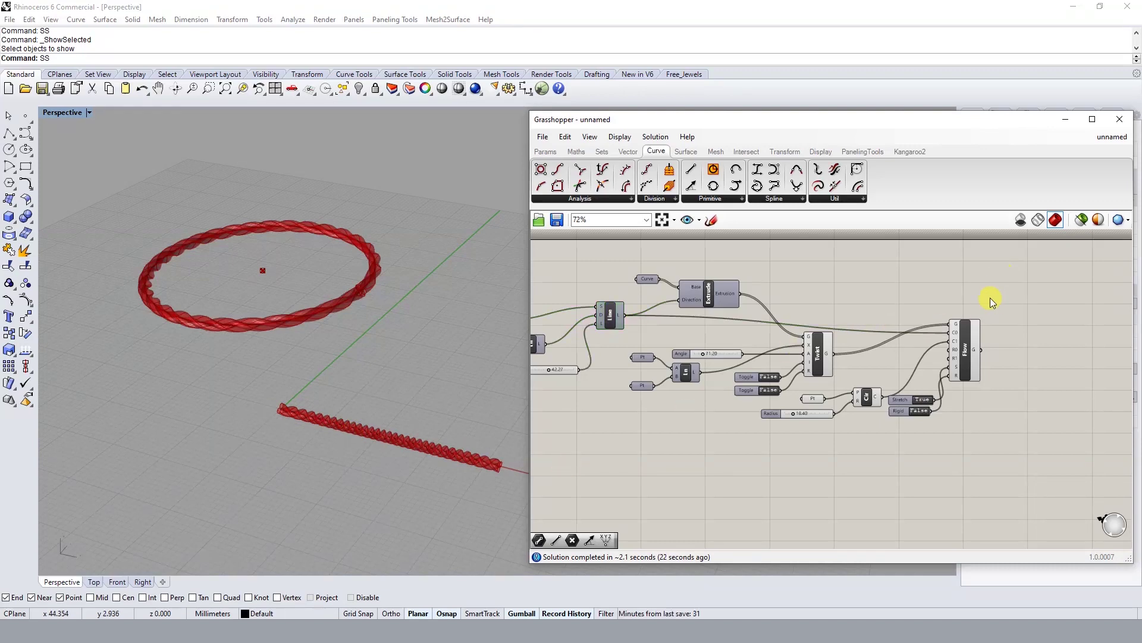
{"action": "scroll", "coordinate": [948, 334], "scroll_direction": "up", "scroll_amount": 3}
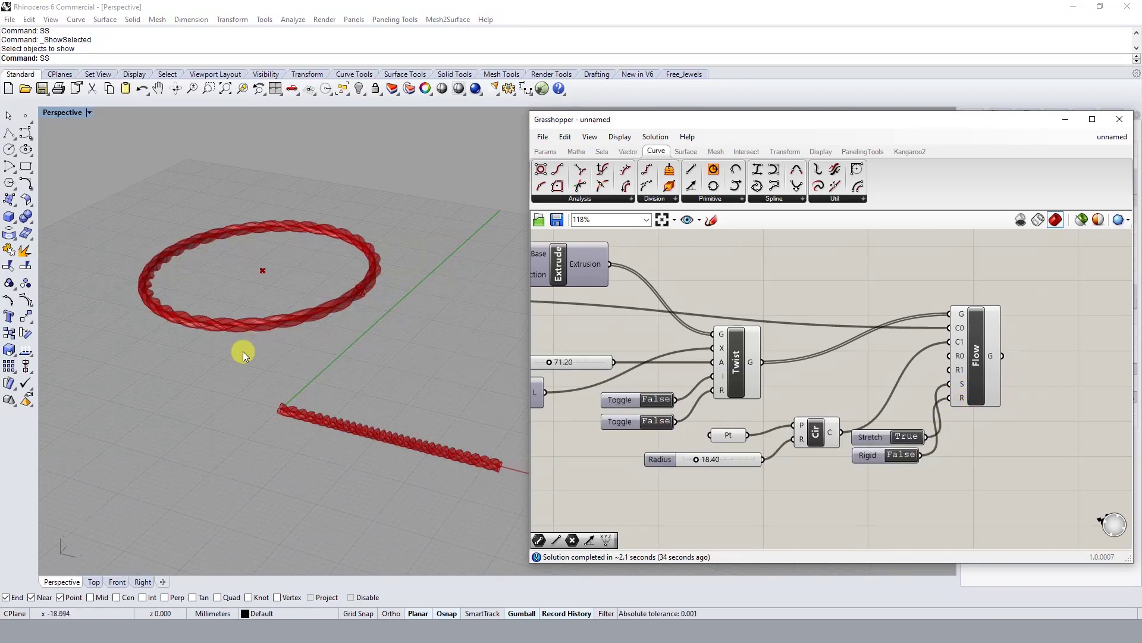
{"action": "scroll", "coordinate": [637, 342], "scroll_direction": "down", "scroll_amount": 4}
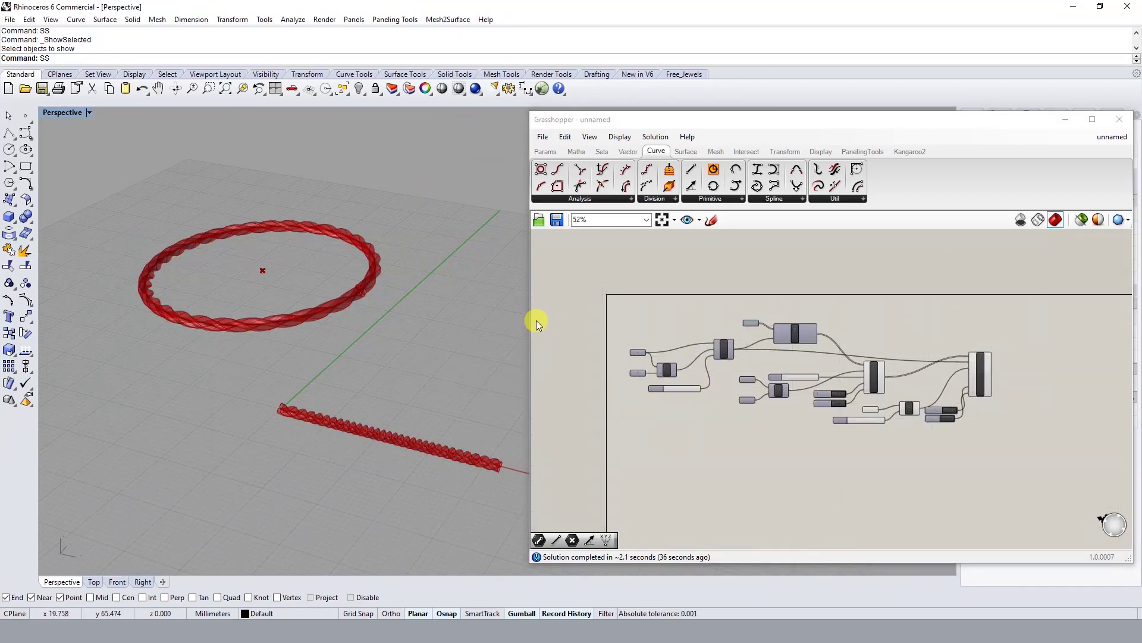
{"action": "left_click", "coordinate": [720, 458]}
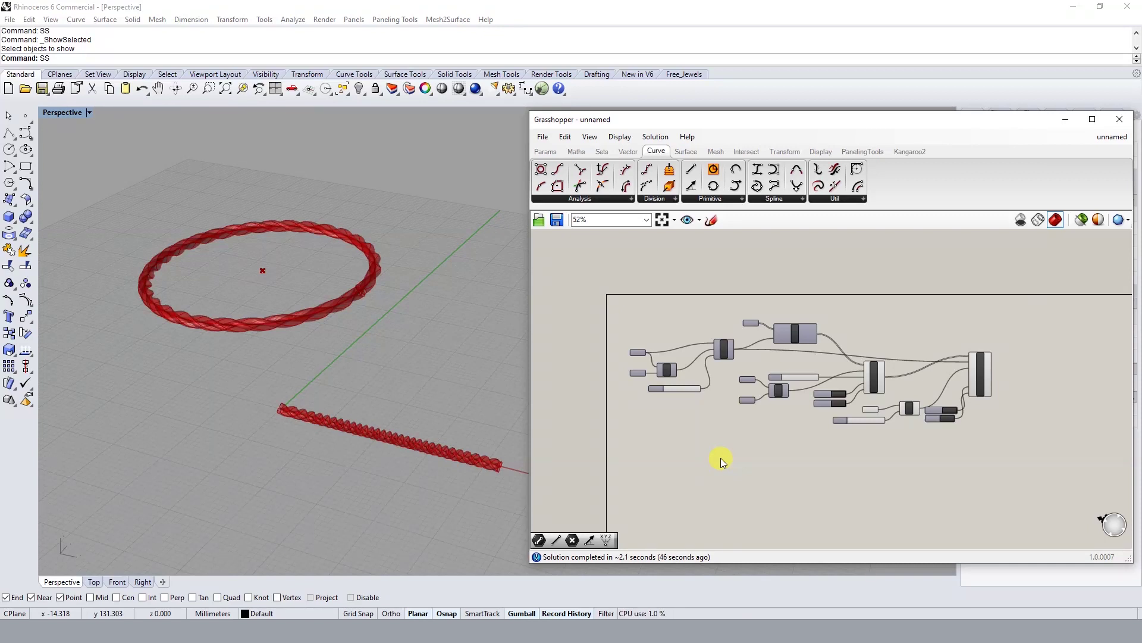
{"action": "scroll", "coordinate": [325, 323], "scroll_direction": "up", "scroll_amount": 2}
{"action": "scroll", "coordinate": [326, 323], "scroll_direction": "up", "scroll_amount": 4}
{"action": "scroll", "coordinate": [325, 323], "scroll_direction": "down", "scroll_amount": 2}
{"action": "scroll", "coordinate": [339, 320], "scroll_direction": "up", "scroll_amount": 1}
{"action": "scroll", "coordinate": [416, 339], "scroll_direction": "up", "scroll_amount": 1}
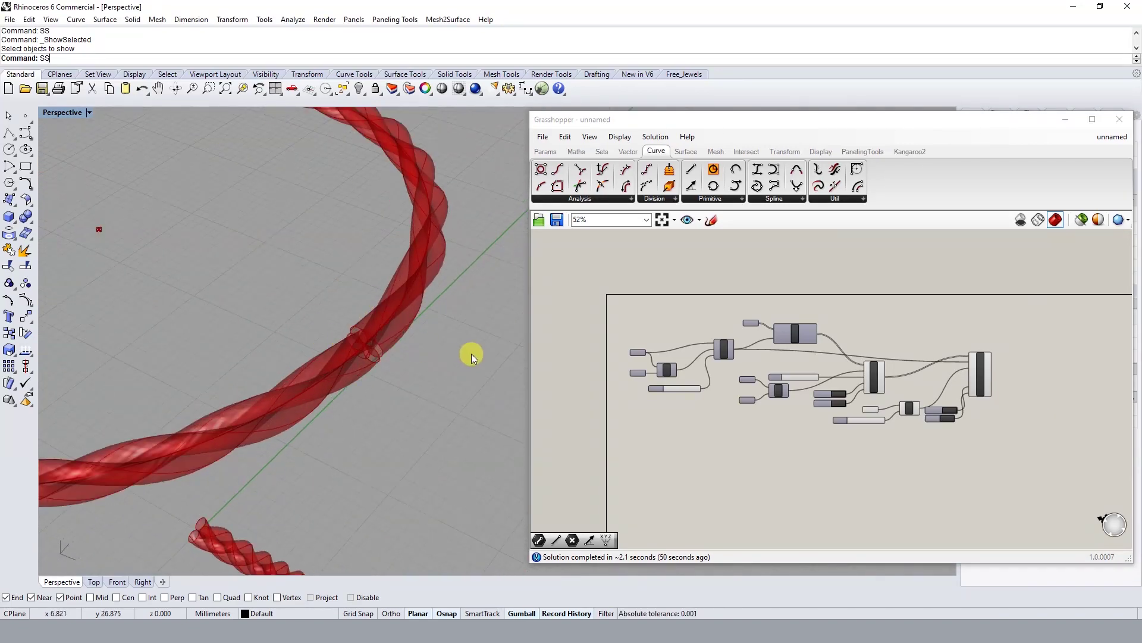
{"action": "scroll", "coordinate": [470, 353], "scroll_direction": "down", "scroll_amount": 4}
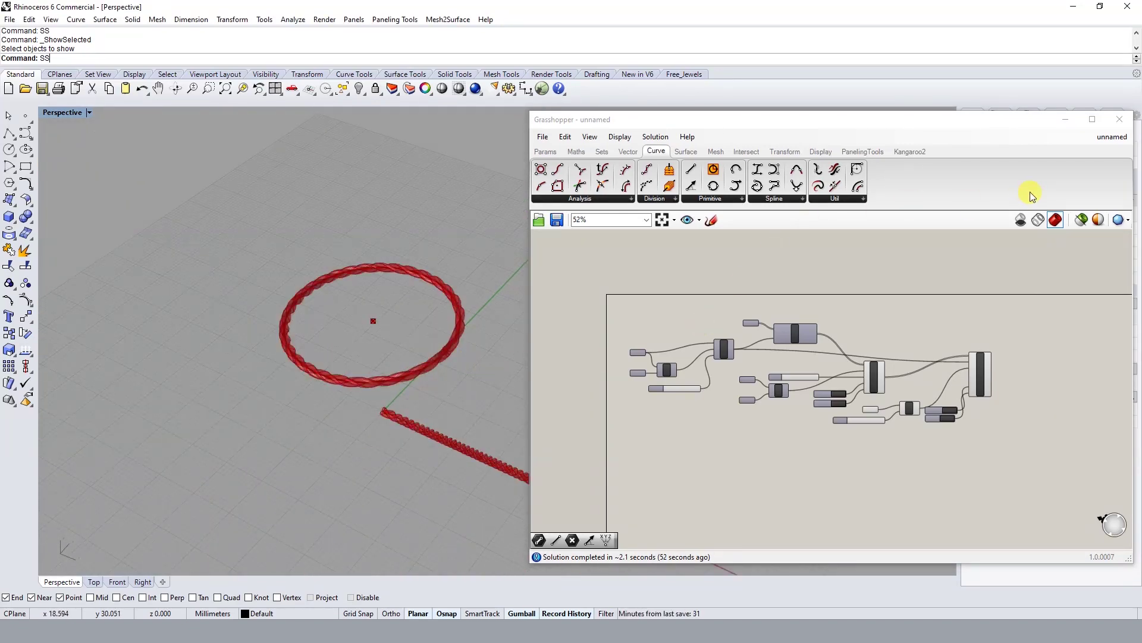